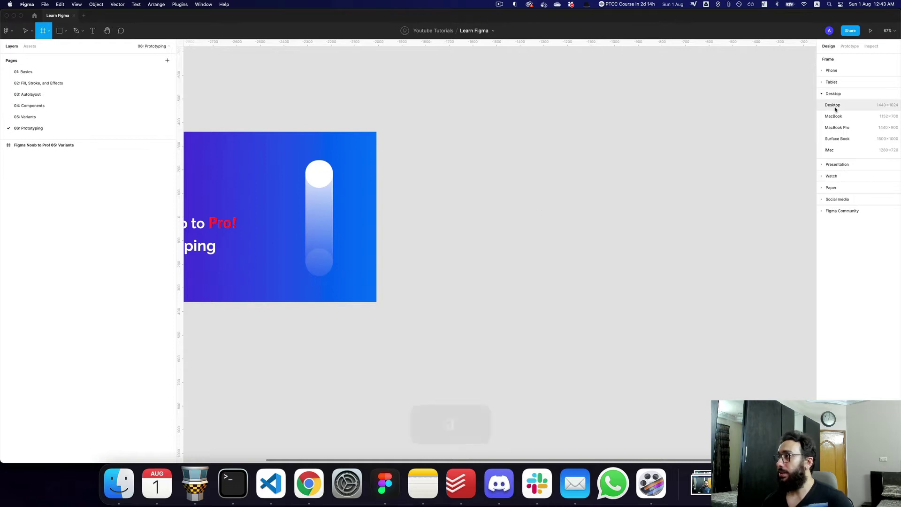
# Add a Desktop-size 1440 × 1024 frame beside the title frame and rename it "Frame 1"
pyautogui.click(833, 105)
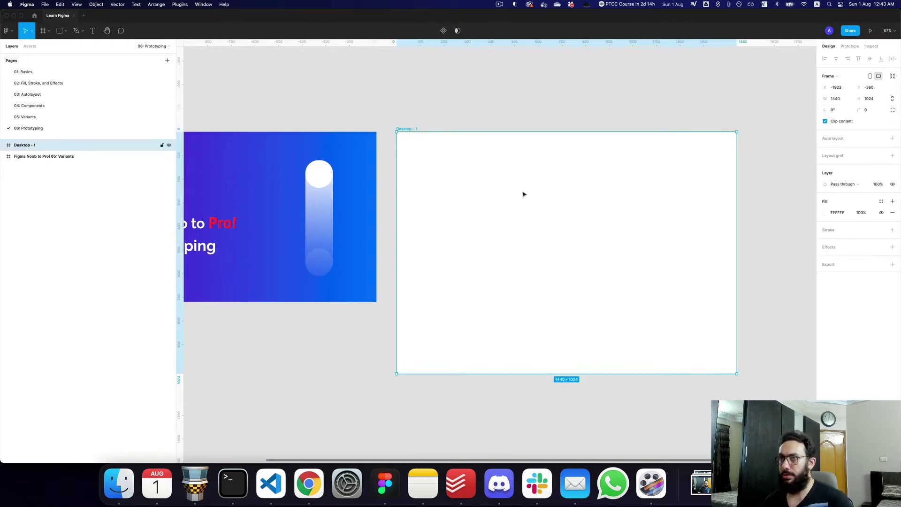
pyautogui.press('super+r')
pyautogui.write('Frame 1')
pyautogui.press('Return')
pyautogui.hscroll(3, 469, 187)
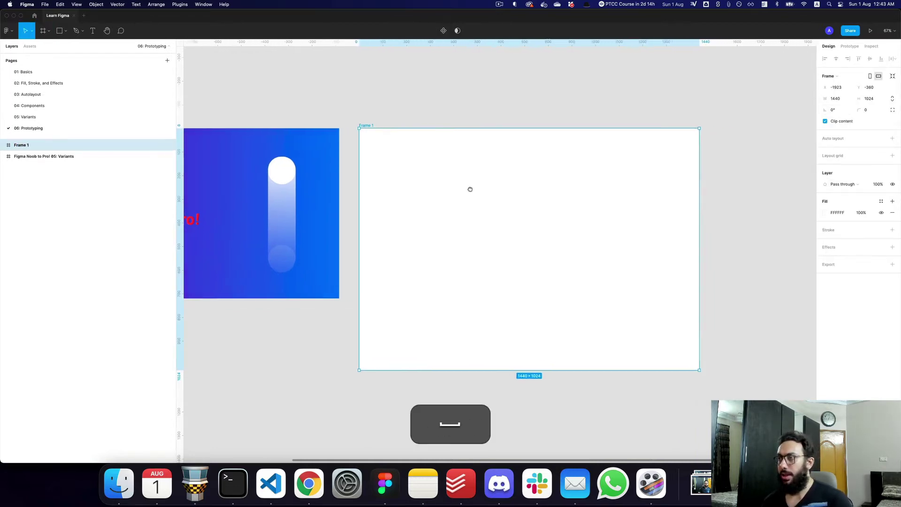
# Draw a circle about 84 × 84 near the upper-left corner of Frame 1 and fill it with the Blue/Blue:600 style
pyautogui.press('r')
pyautogui.hotkey('shift', 'o')
pyautogui.moveTo(383, 166); pyautogui.dragTo(404, 187)
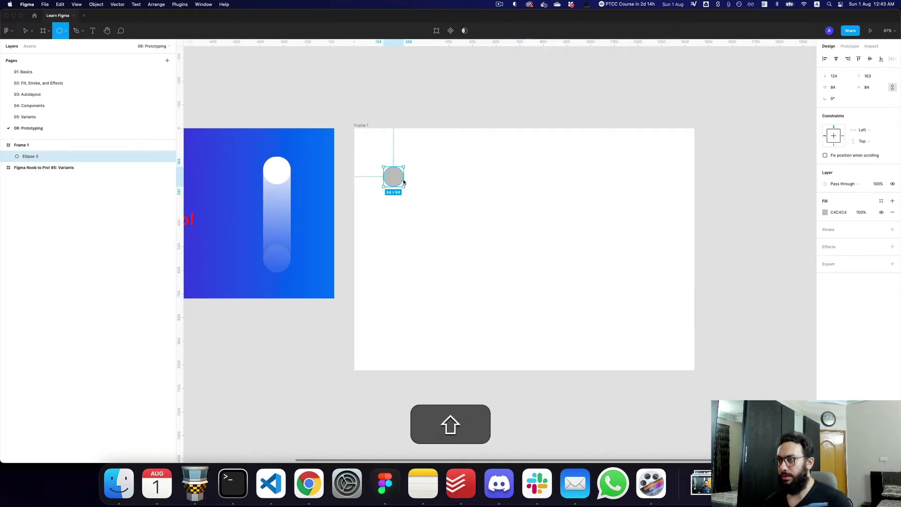
pyautogui.click(881, 201)
pyautogui.click(866, 314)
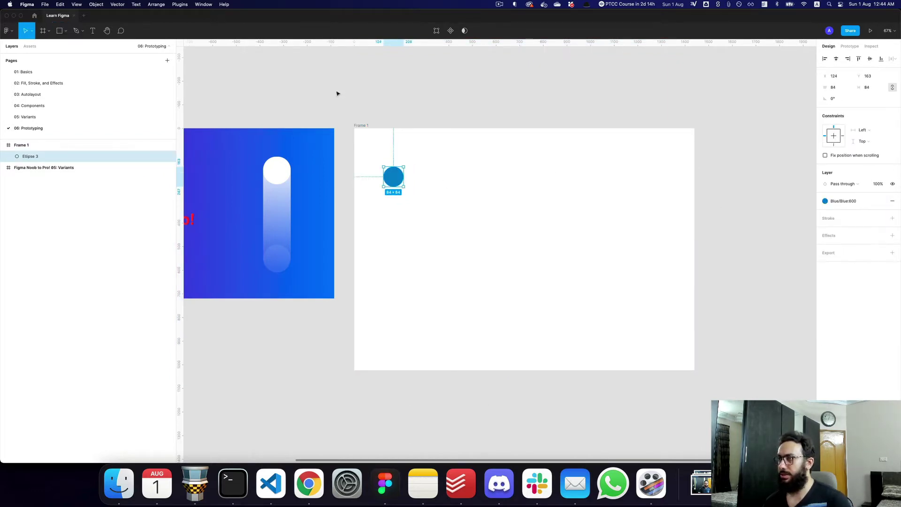
# Duplicate Frame 1 and move the circle in the copy near its lower-right corner, at about X 1180, Y 781
pyautogui.click(358, 121)
pyautogui.click(359, 126)
pyautogui.press('super+d')
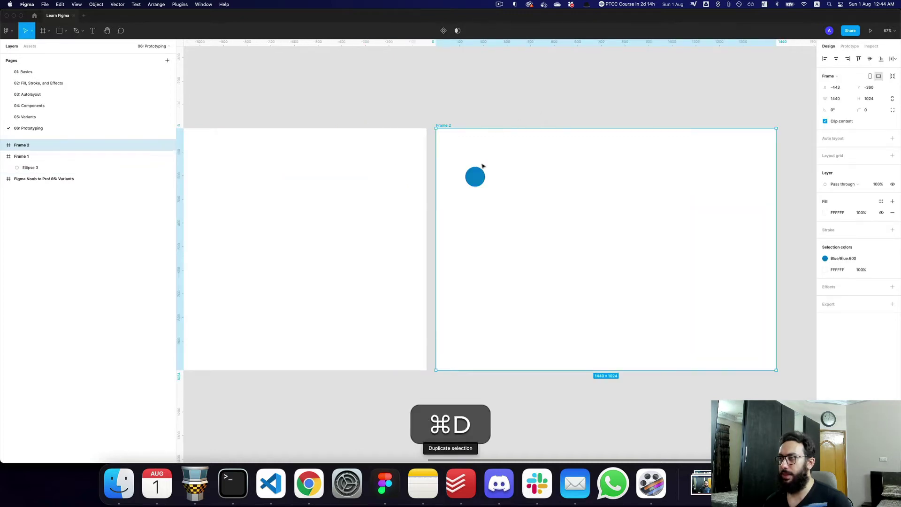
pyautogui.moveTo(477, 177); pyautogui.dragTo(722, 324)
pyautogui.press('z')
pyautogui.keyDown('alt'); pyautogui.click(660, 268); pyautogui.keyUp('alt')
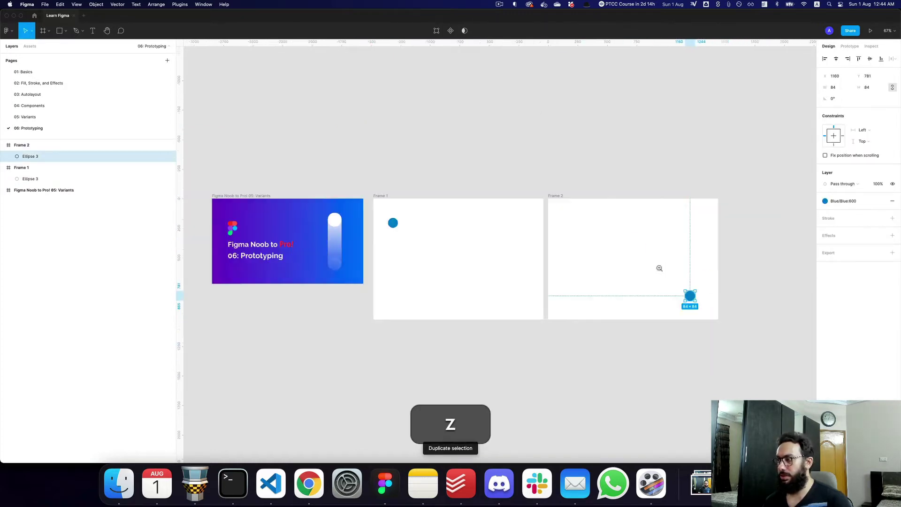
pyautogui.moveTo(593, 243); pyautogui.dragTo(602, 246)
pyautogui.moveTo(483, 208); pyautogui.dragTo(402, 191)
pyautogui.click(403, 166)
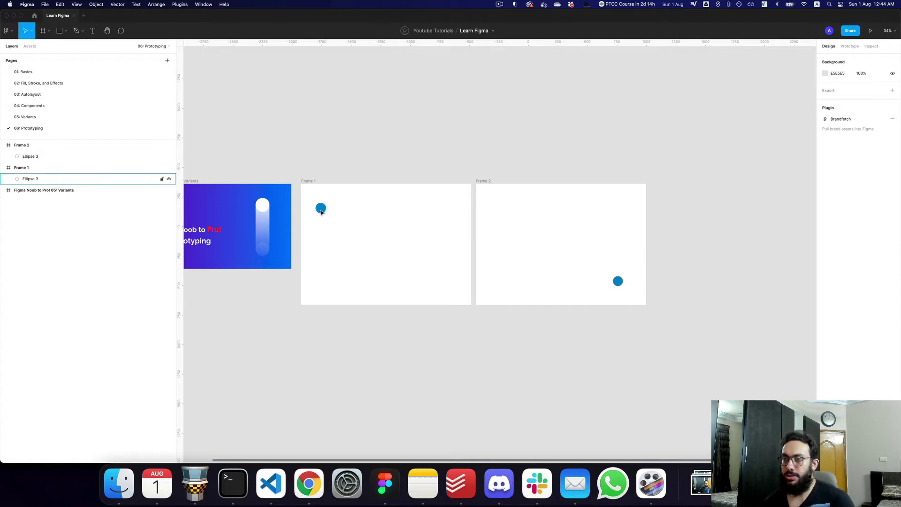
# Create a prototype connection from the circle in Frame 1 to Frame 2
pyautogui.click(321, 209)
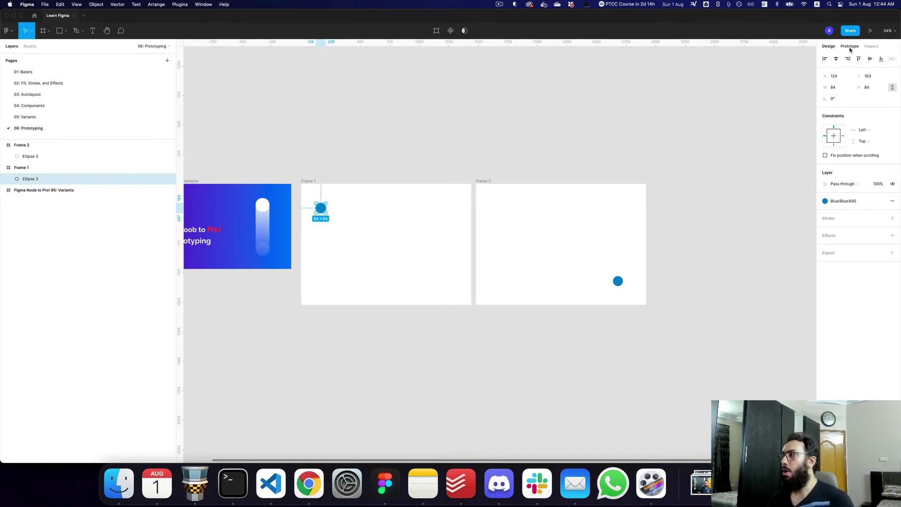
pyautogui.click(850, 47)
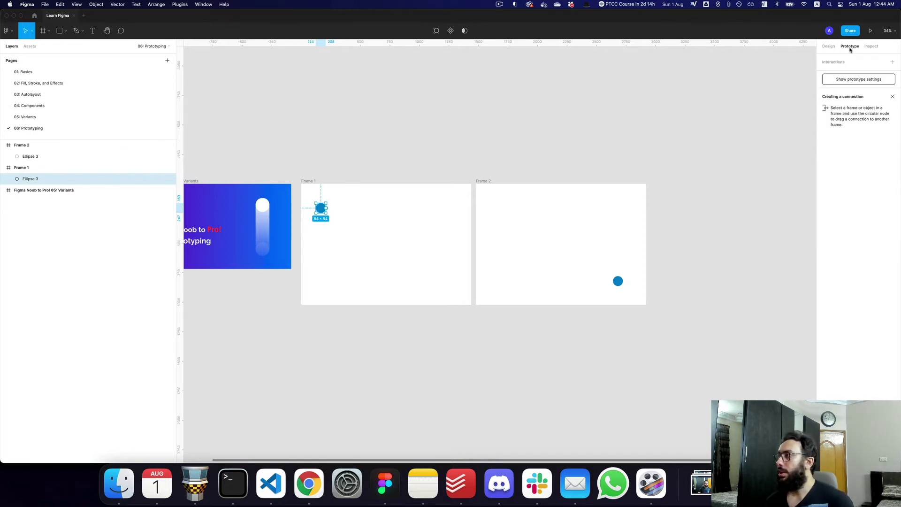
pyautogui.press('z')
pyautogui.click(327, 212)
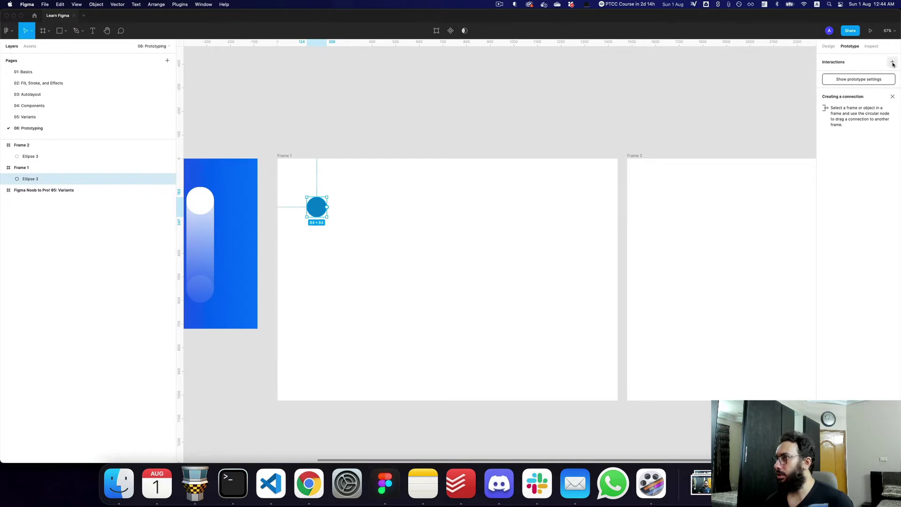
pyautogui.moveTo(327, 207); pyautogui.dragTo(563, 296)
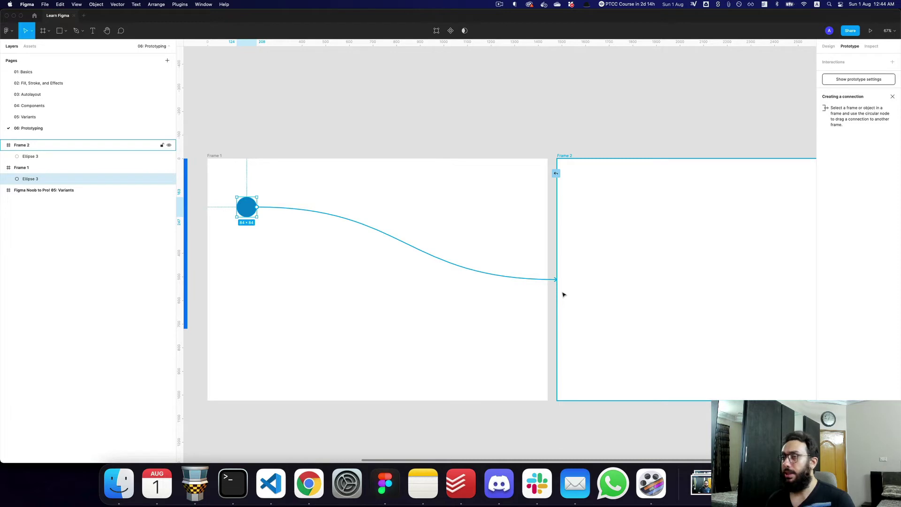
pyautogui.moveTo(564, 295); pyautogui.dragTo(564, 295)
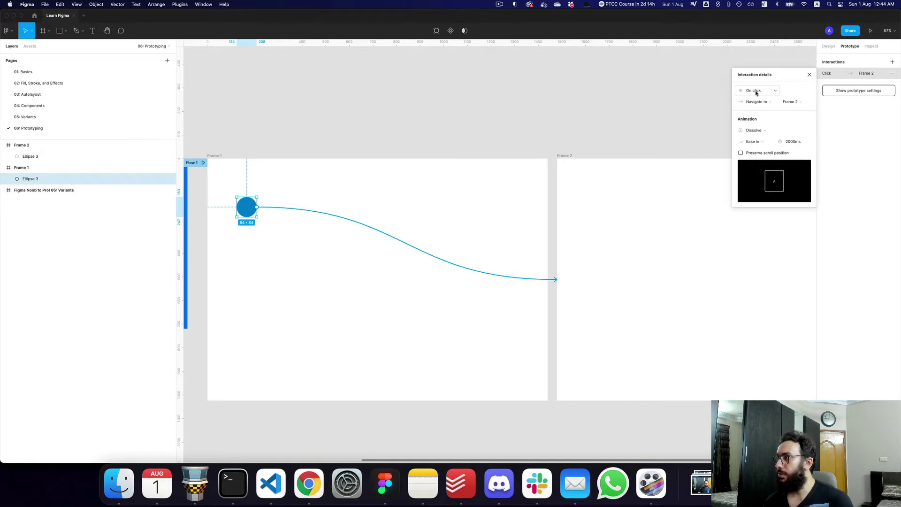
# Present the prototype, trigger the circle's Dissolve transition to Frame 2, and return to the design file
pyautogui.hscroll(3, 672, 133)
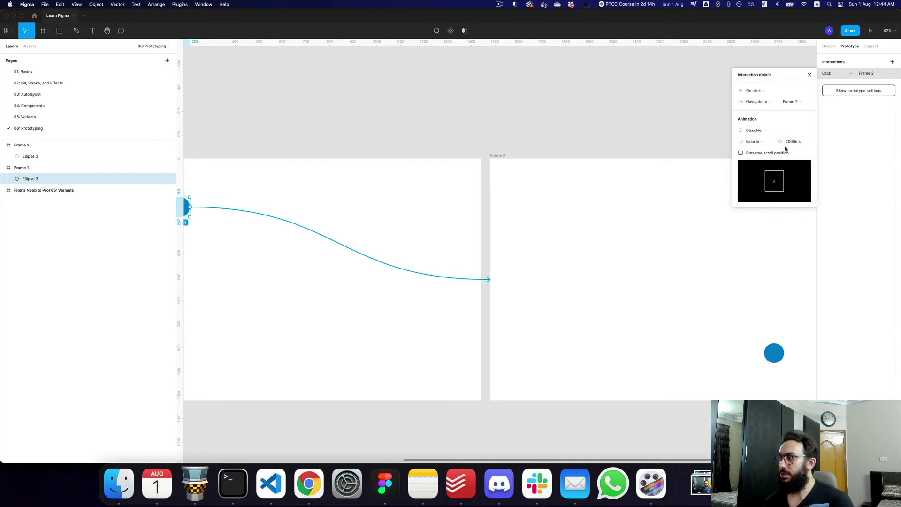
pyautogui.click(872, 32)
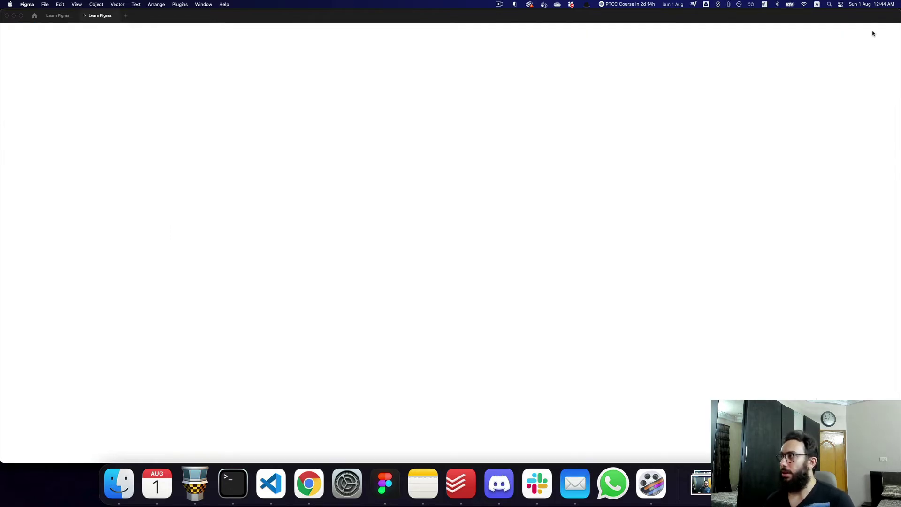
pyautogui.press('super+2')
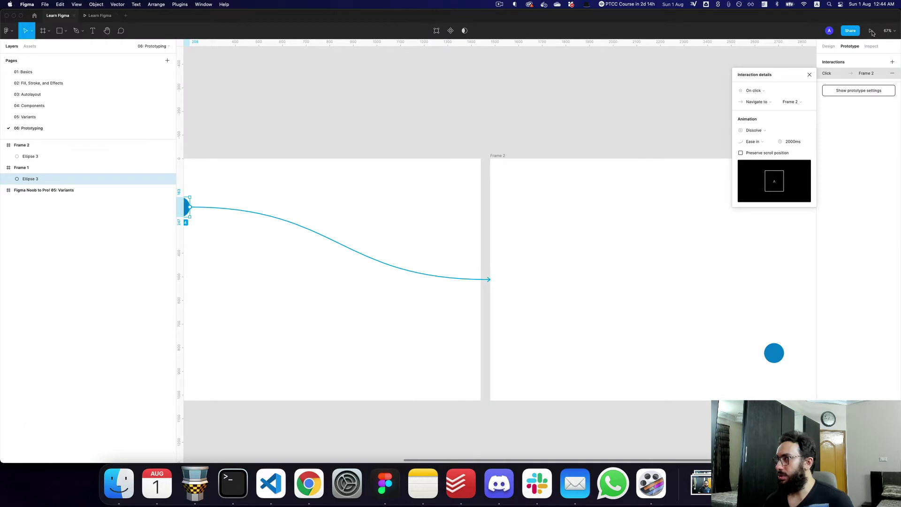
pyautogui.click(871, 32)
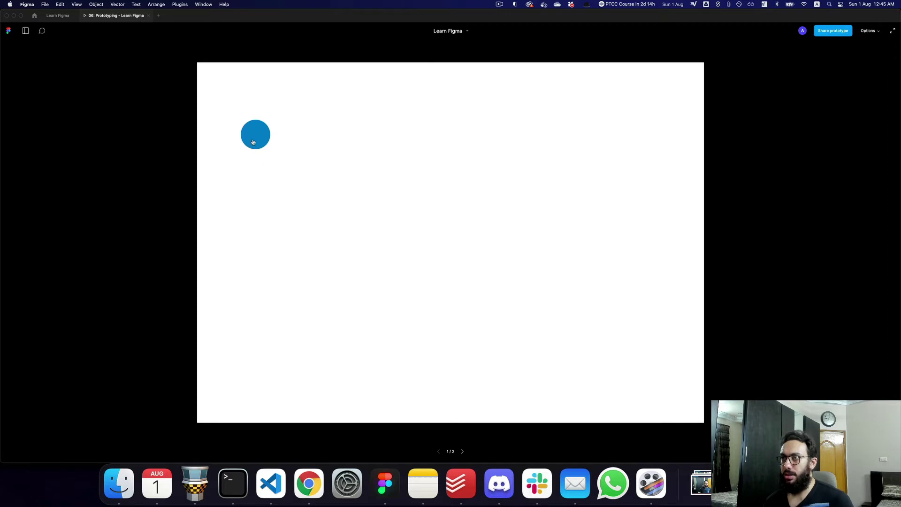
pyautogui.click(254, 142)
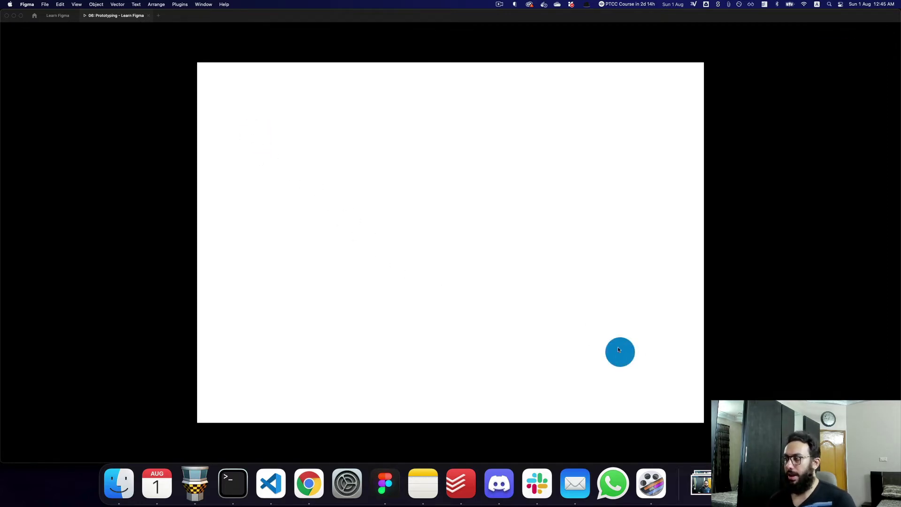
pyautogui.press('super')
pyautogui.press('super+2')
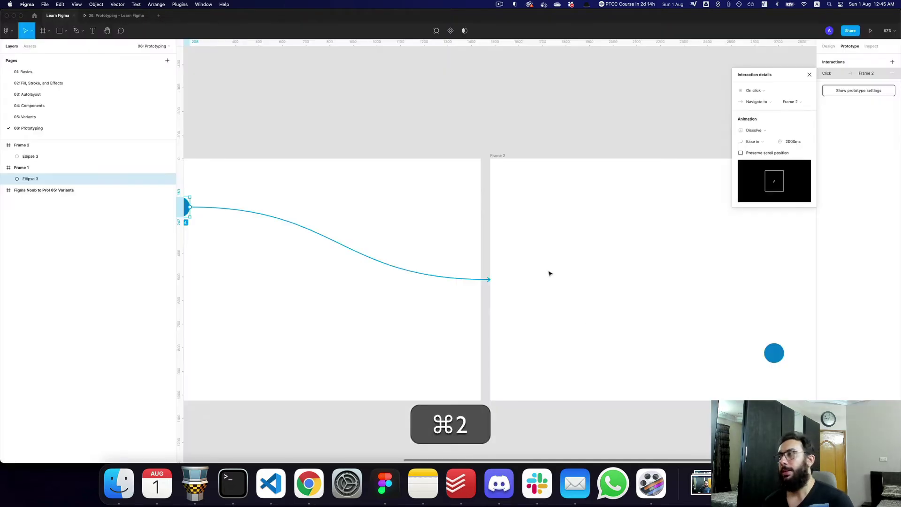
# Set the circle interaction's animation to Instant and test it in the restarted prototype
pyautogui.click(762, 131)
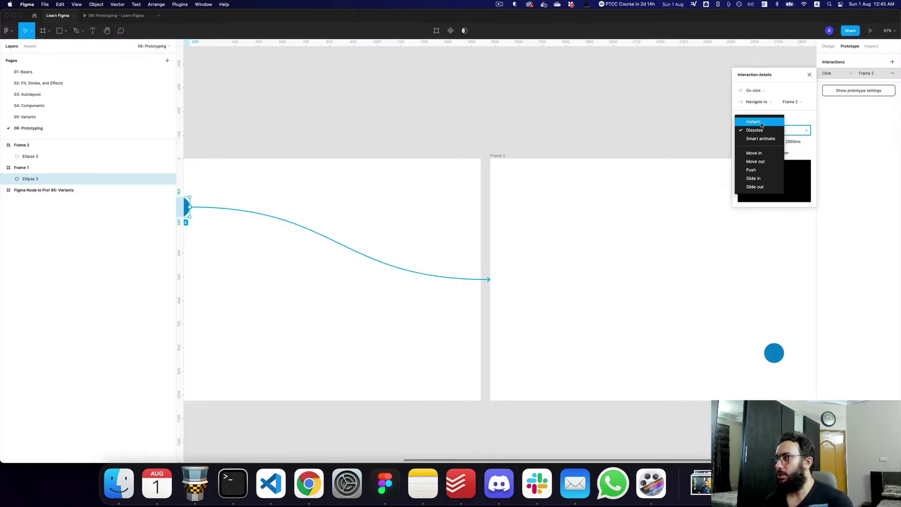
pyautogui.click(762, 123)
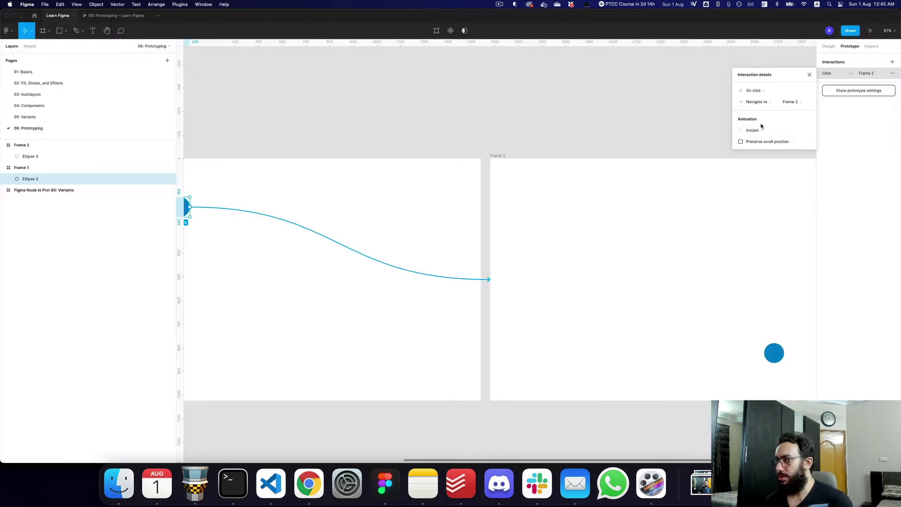
pyautogui.press('super+3')
pyautogui.press('super+r')
pyautogui.click(268, 144)
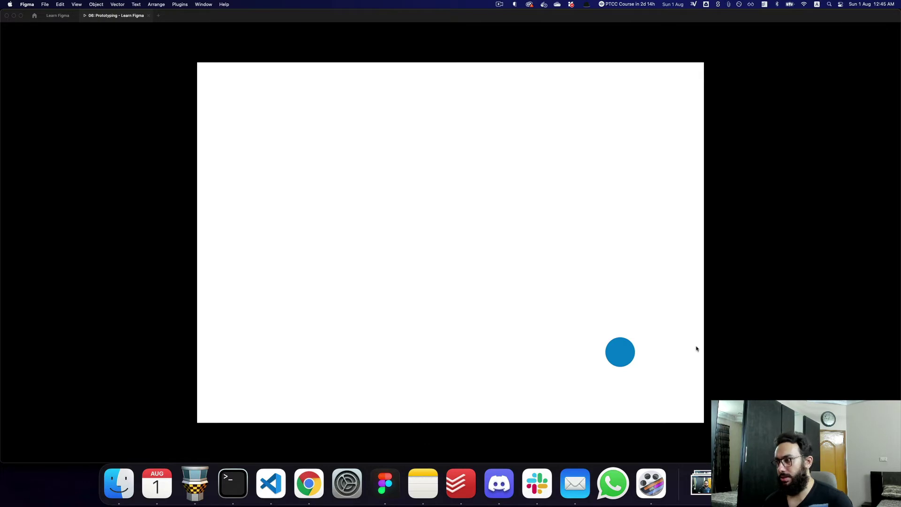
pyautogui.press('super+2')
# Switch the circle interaction's animation to Smart animate and test it in the restarted prototype
pyautogui.click(753, 131)
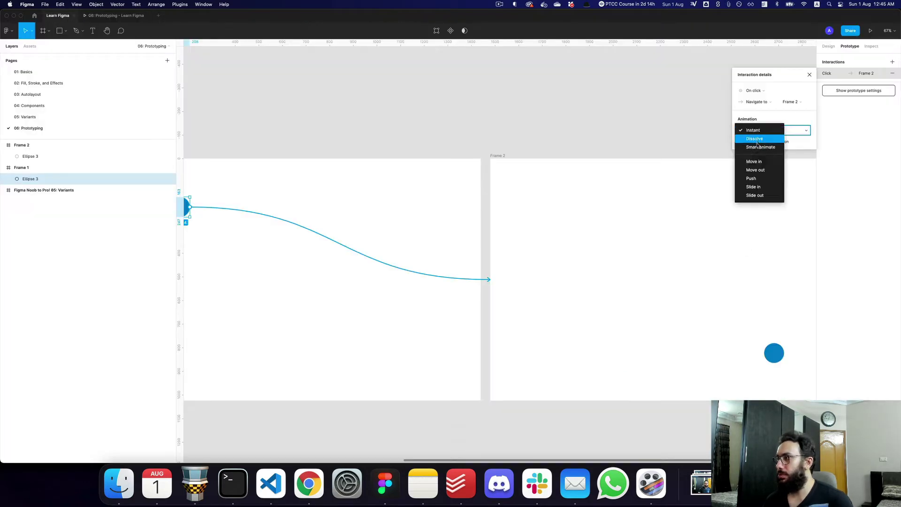
pyautogui.click(758, 147)
pyautogui.click(764, 134)
pyautogui.click(763, 133)
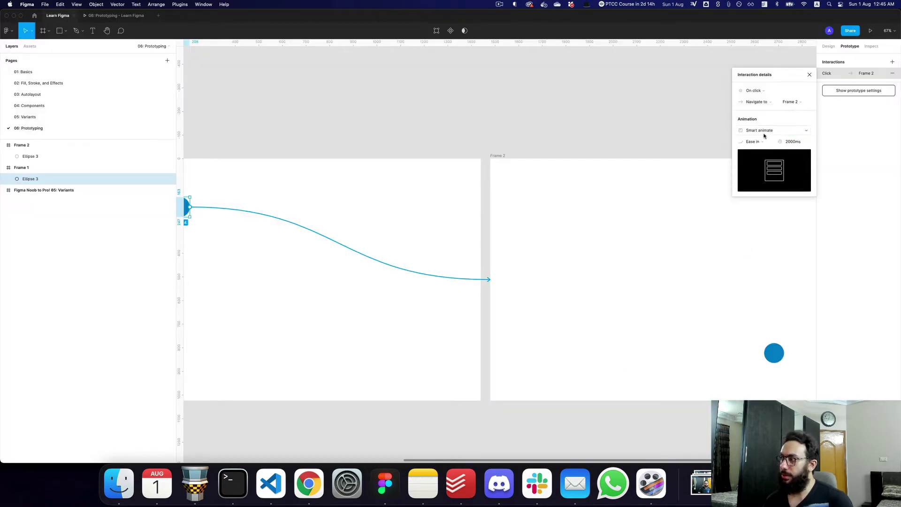
pyautogui.press('super+3')
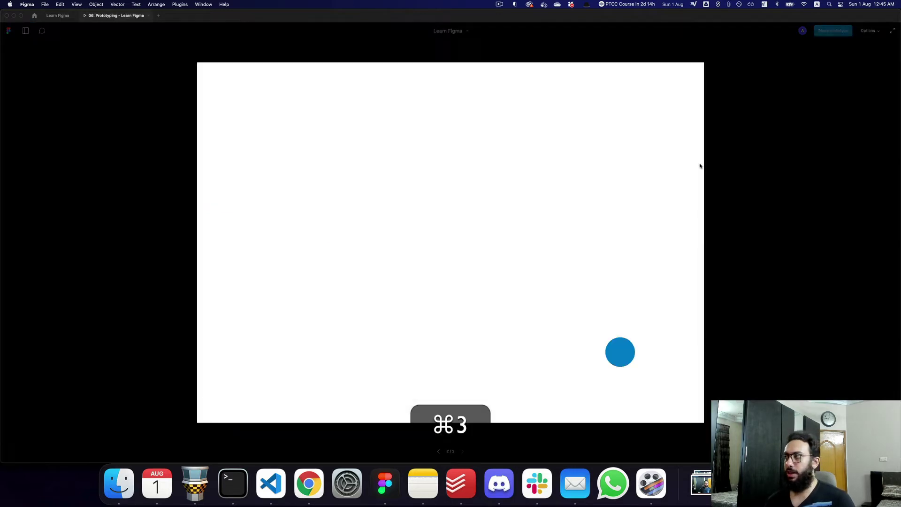
pyautogui.press('super+2')
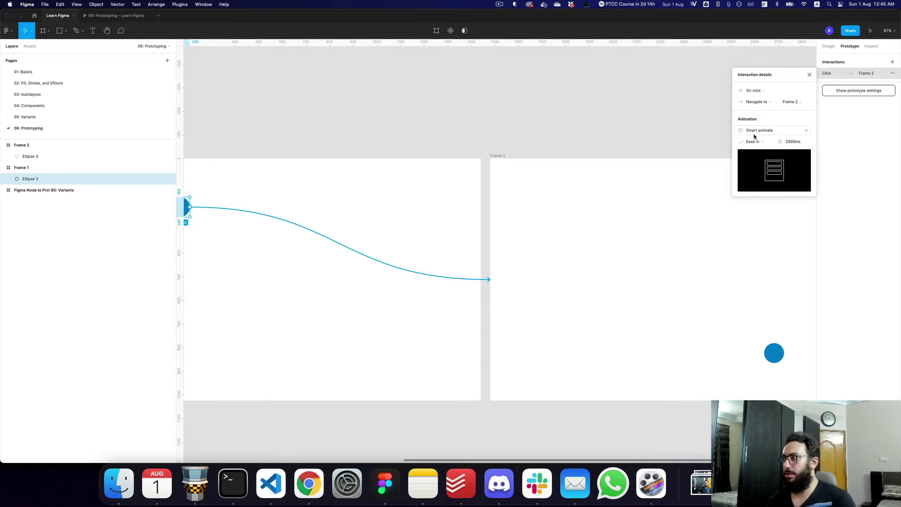
pyautogui.press('super+3')
pyautogui.press('super+r')
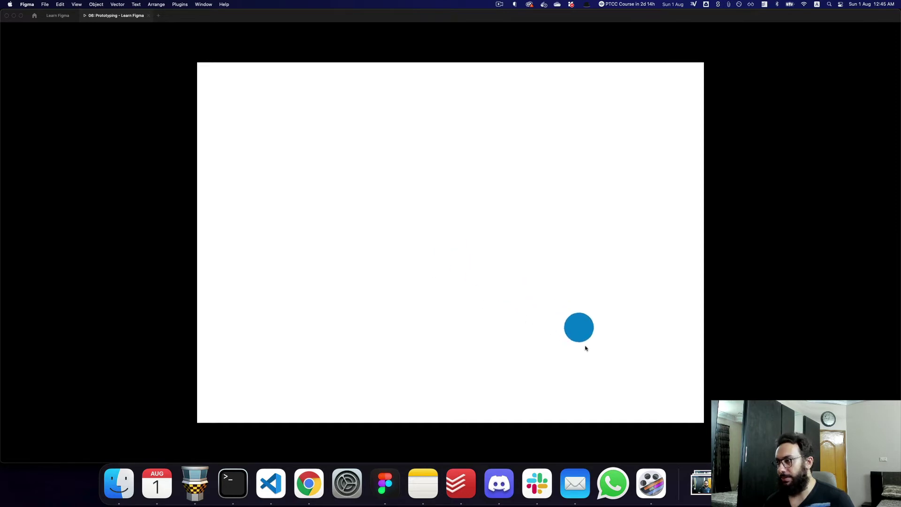
pyautogui.press('super+2')
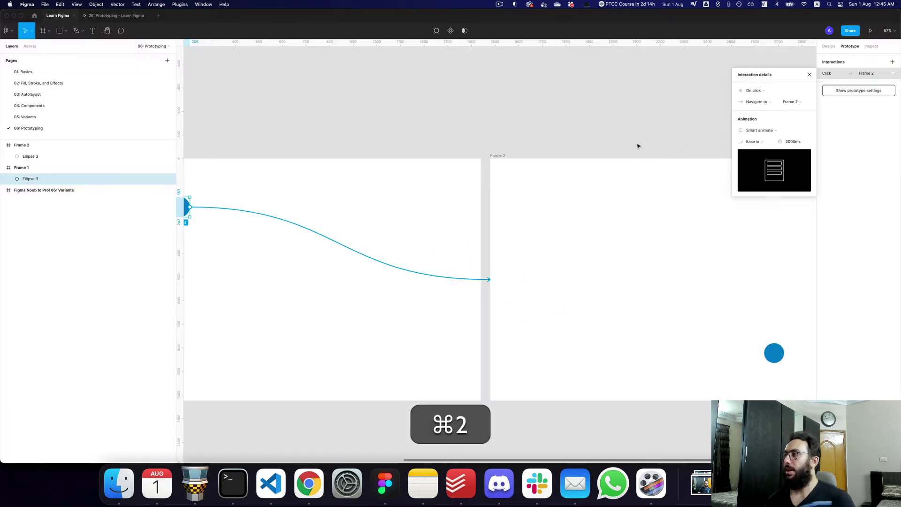
# Change the circle interaction's animation to Move in, test it in the prototype, and check the available easing options
pyautogui.click(756, 134)
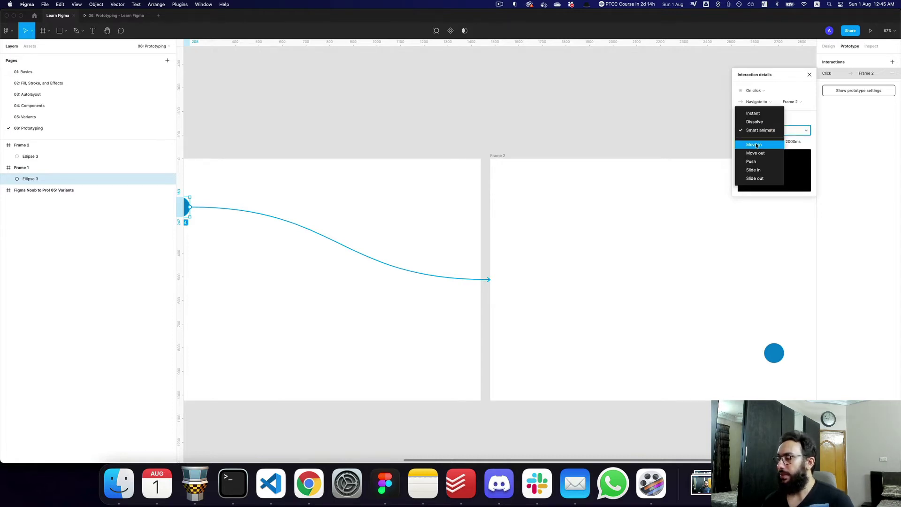
pyautogui.click(757, 146)
pyautogui.press('super+r')
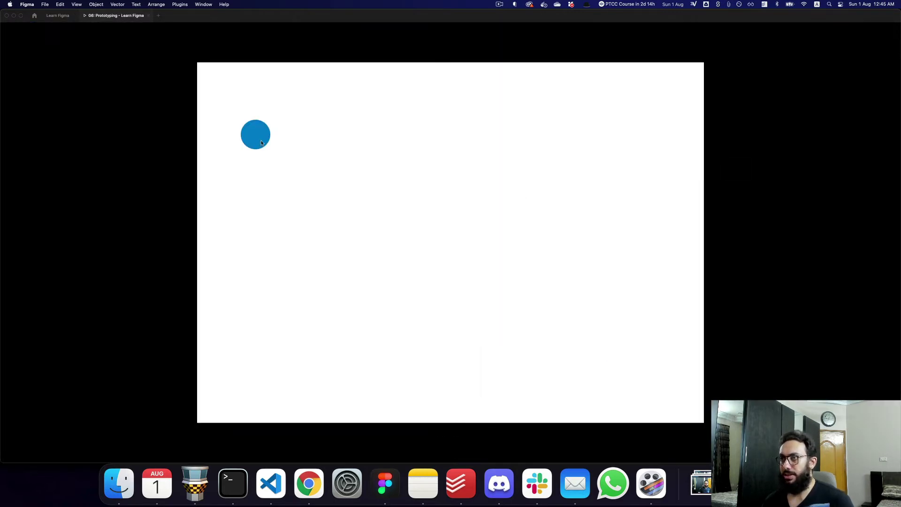
pyautogui.click(256, 148)
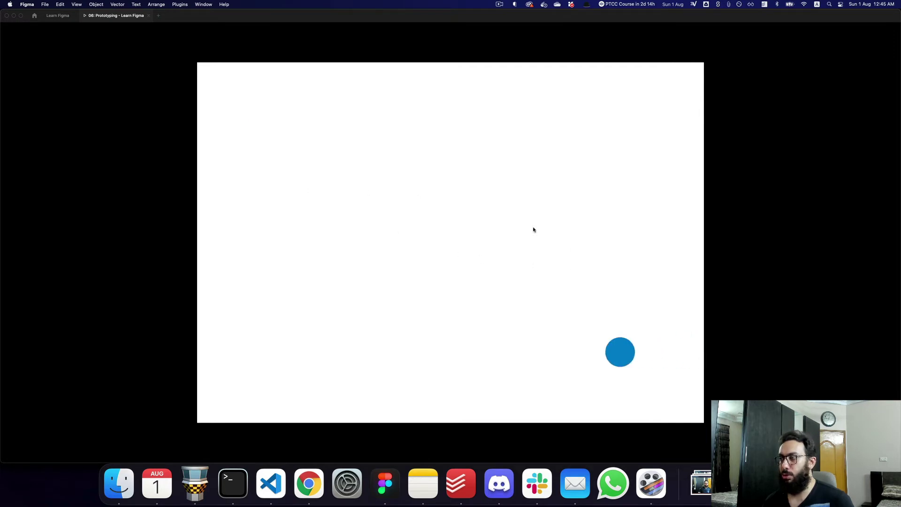
pyautogui.press('super+2')
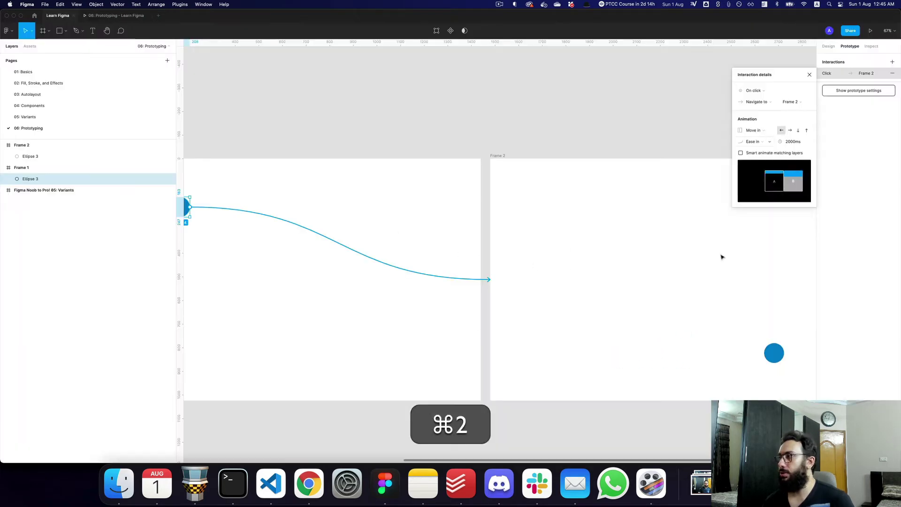
pyautogui.click(756, 141)
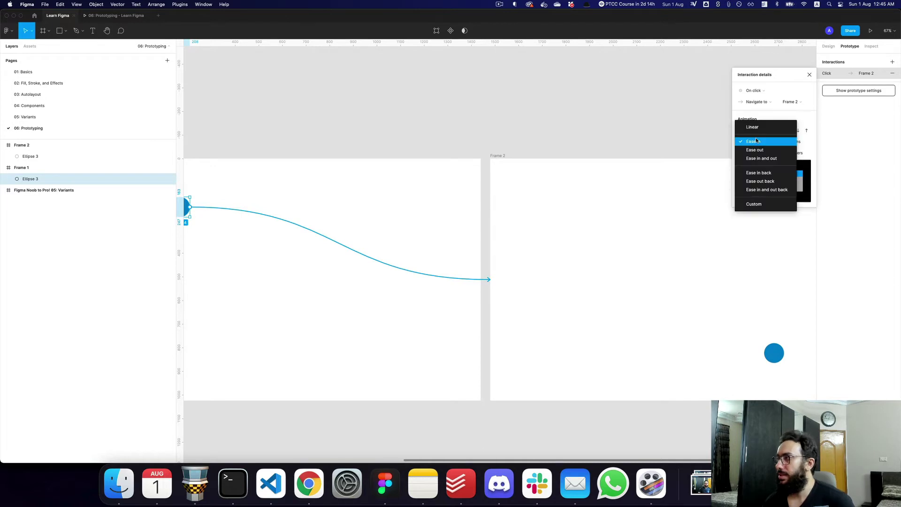
pyautogui.press('Escape')
# Set the circle interaction's animation to Slide in and test the transition in the restarted prototype
pyautogui.click(759, 131)
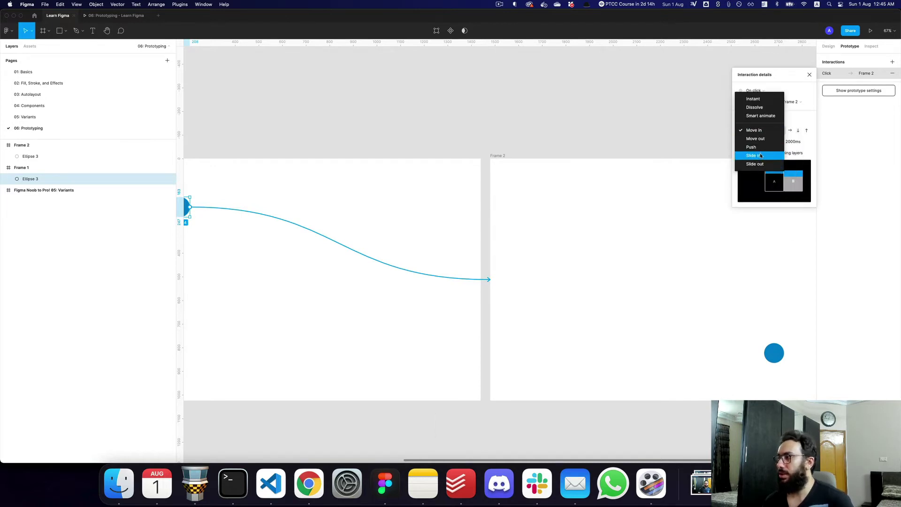
pyautogui.click(761, 157)
pyautogui.press('super+3')
pyautogui.press('super+r')
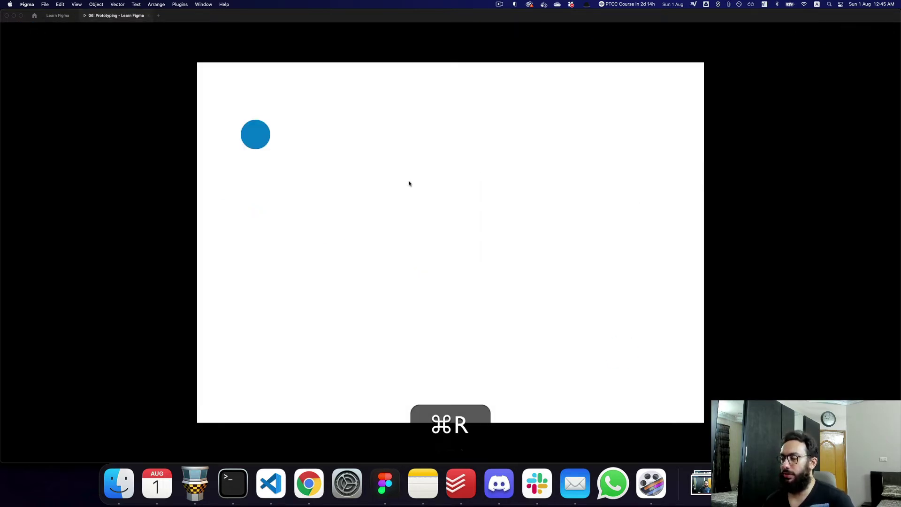
pyautogui.click(255, 137)
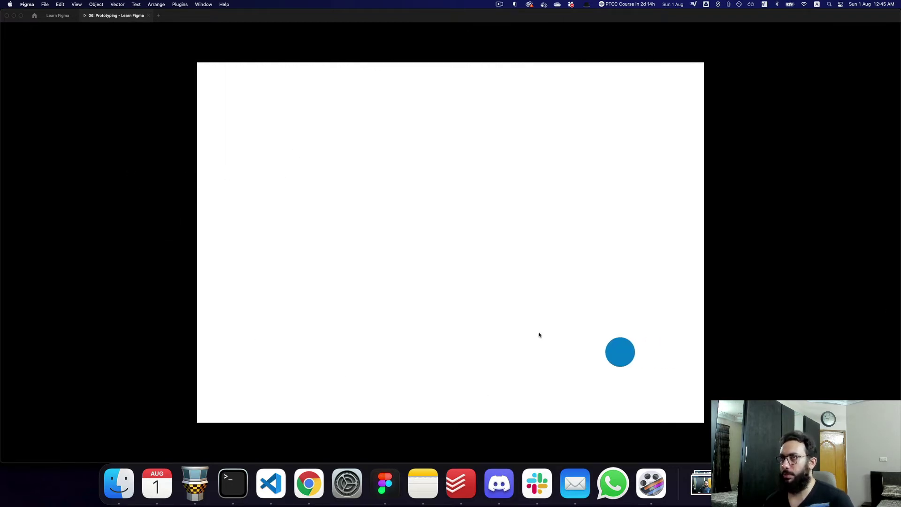
pyautogui.press('super+2')
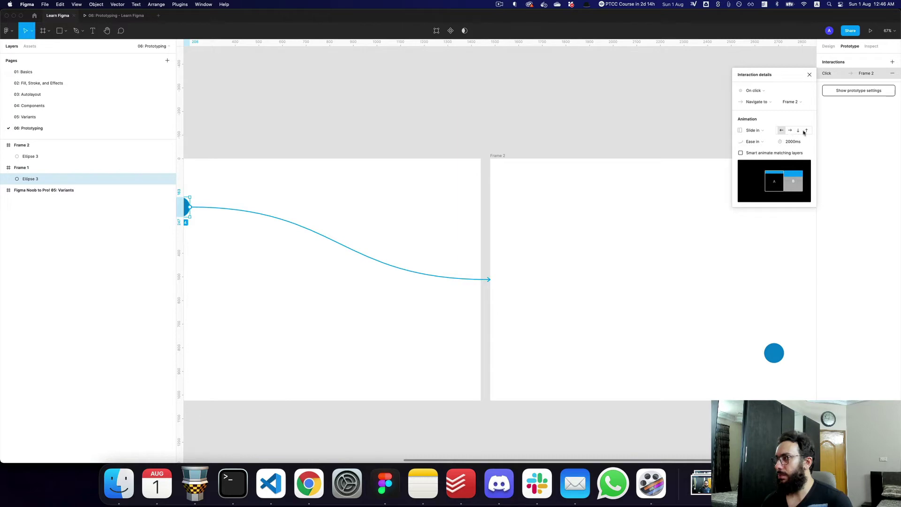
# Set the circle interaction's animation back to Smart animate and review the other available animation types
pyautogui.click(752, 132)
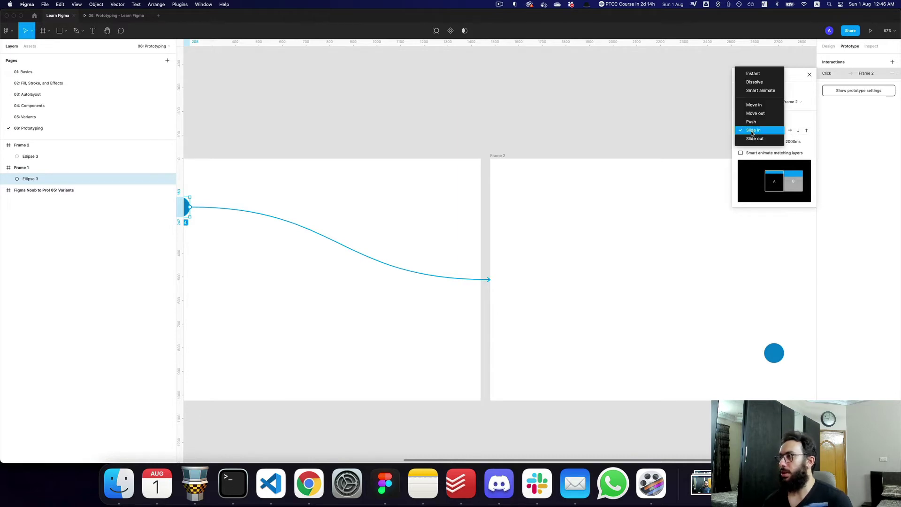
pyautogui.click(757, 91)
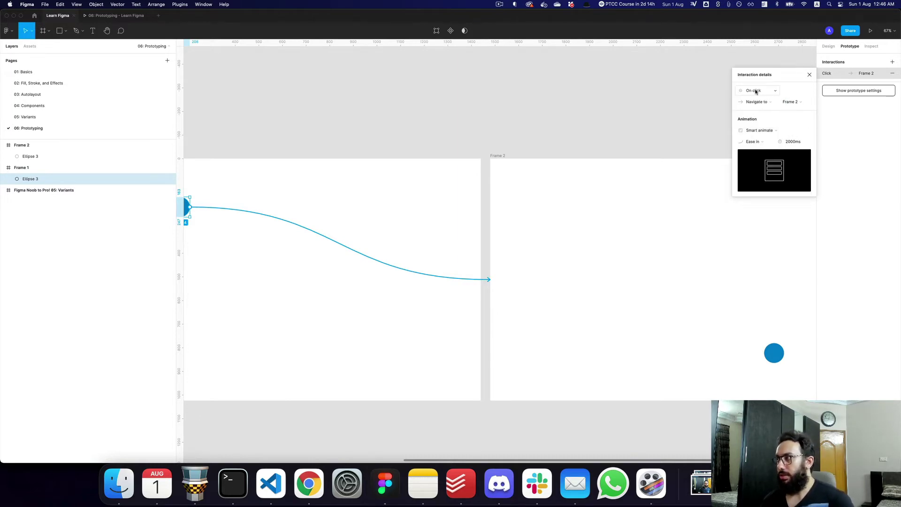
pyautogui.click(756, 131)
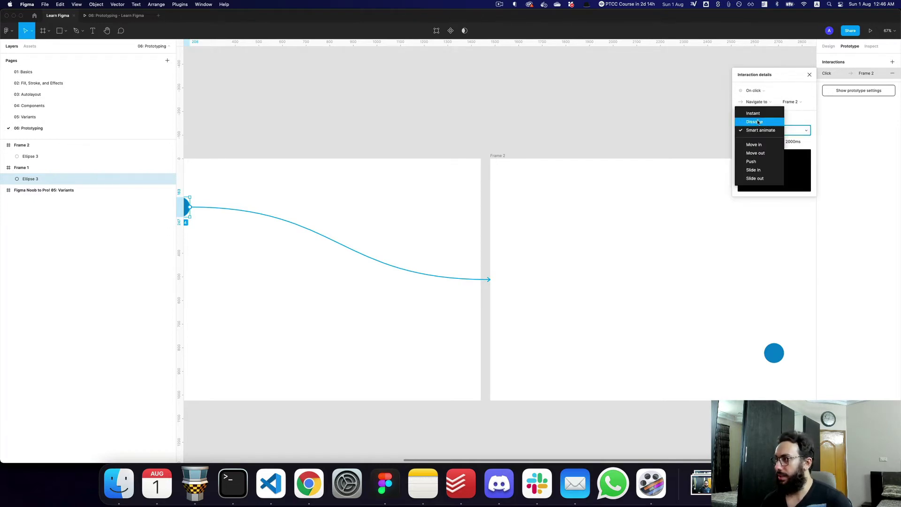
pyautogui.press('Escape')
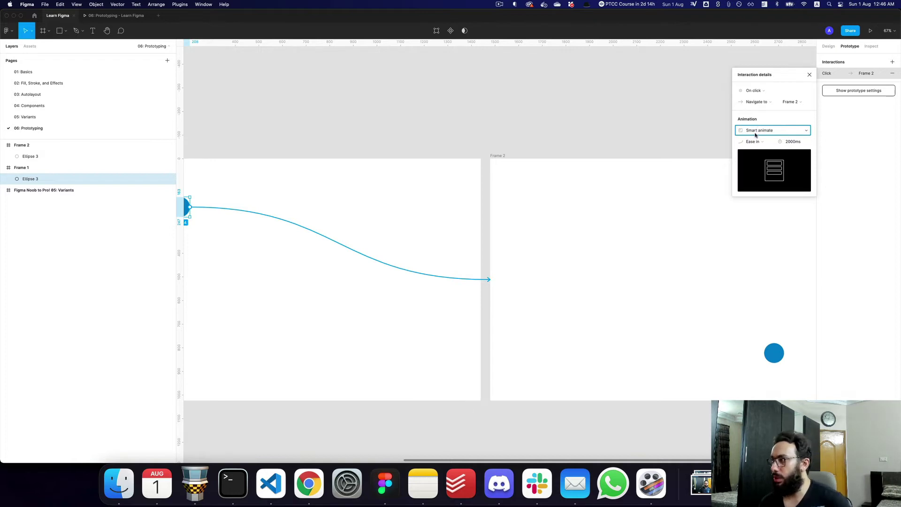
pyautogui.click(755, 135)
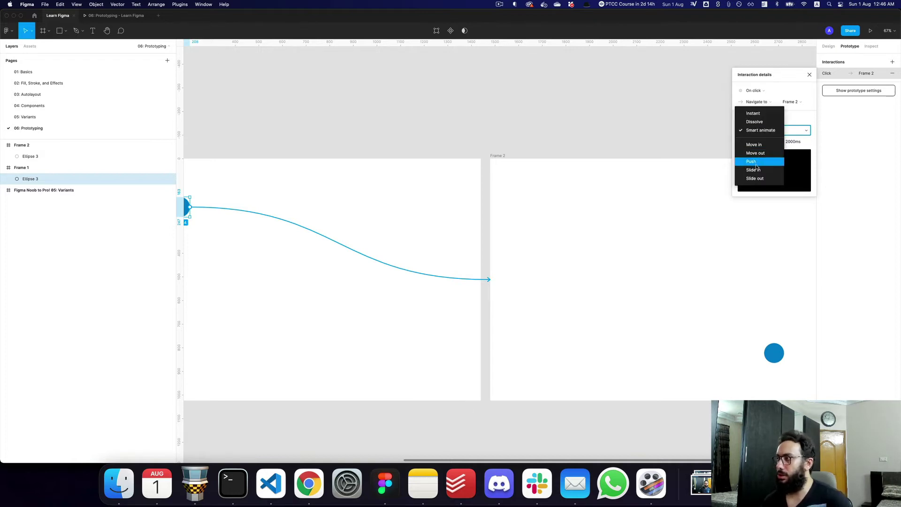
pyautogui.press('Escape')
pyautogui.click(757, 136)
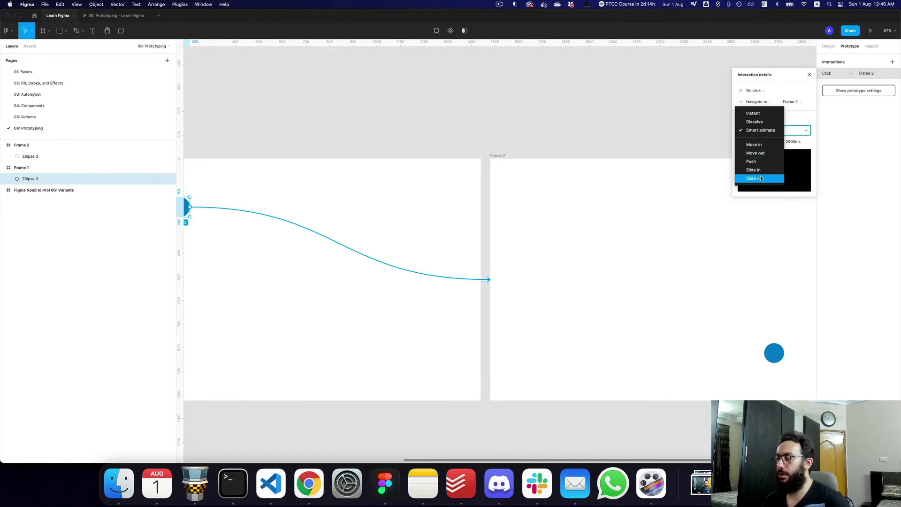
pyautogui.press('Escape')
pyautogui.hscroll(-5, 654, 147)
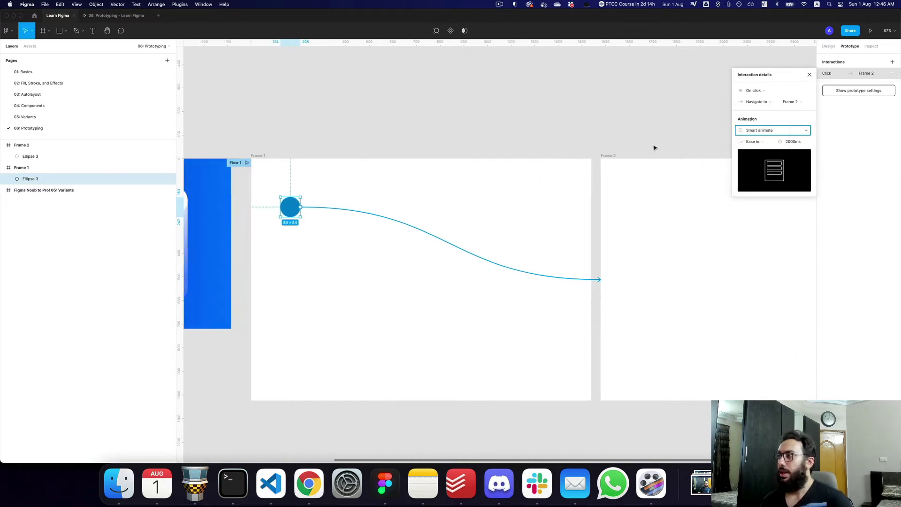
# Set the circle interaction's easing to Linear and test the transition in the restarted prototype
pyautogui.click(771, 142)
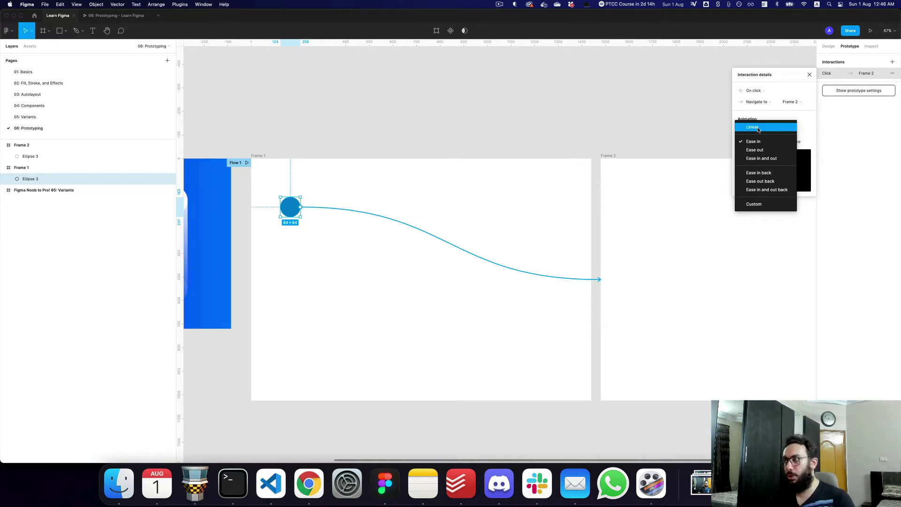
pyautogui.press('cmd+3')
pyautogui.press('cmd+r')
pyautogui.click(256, 142)
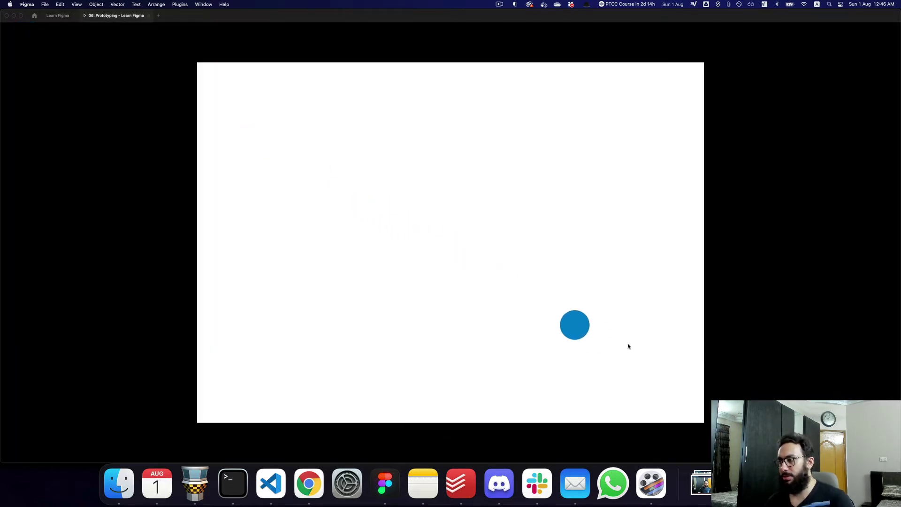
# Switch the circle interaction's easing to Ease in and test it in the restarted prototype
pyautogui.press('super+2')
pyautogui.click(766, 142)
pyautogui.click(764, 155)
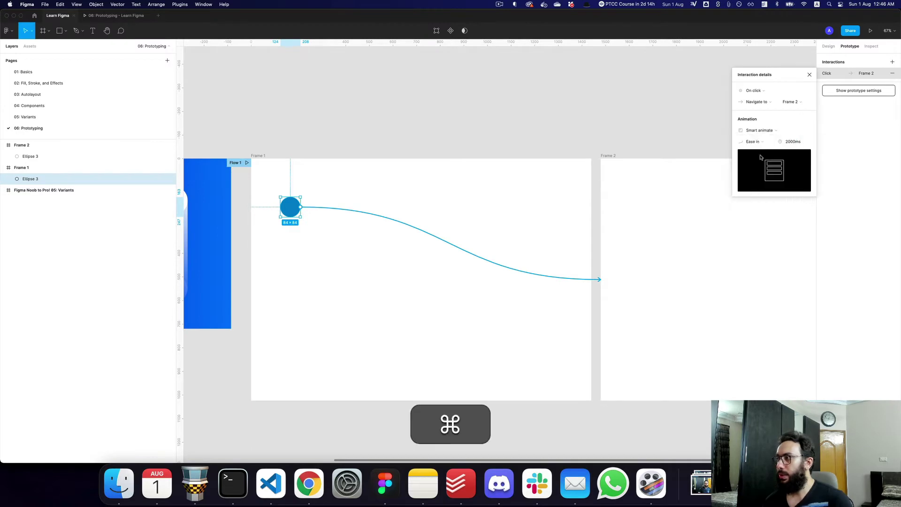
pyautogui.press('super+3')
pyautogui.press('super+r')
pyautogui.click(259, 140)
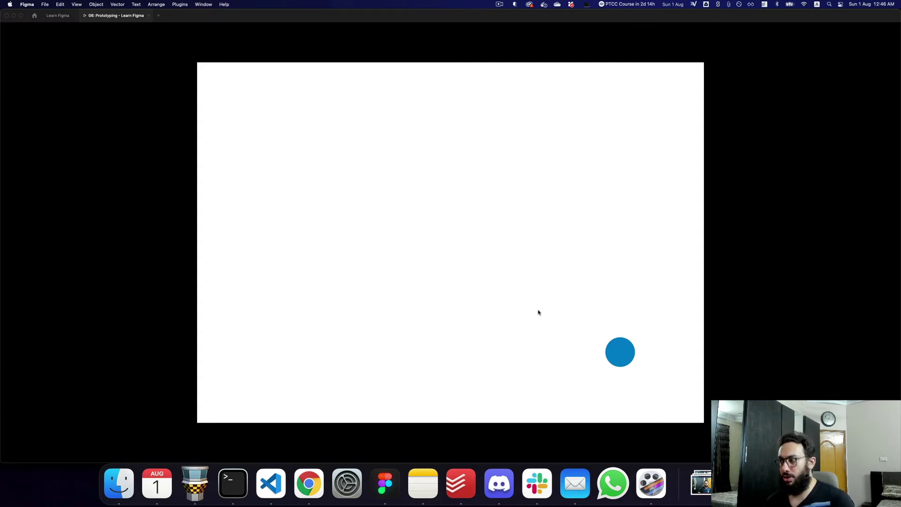
# Change the circle interaction's easing to Ease out and play the transition in the restarted prototype
pyautogui.press('super+2')
pyautogui.click(753, 143)
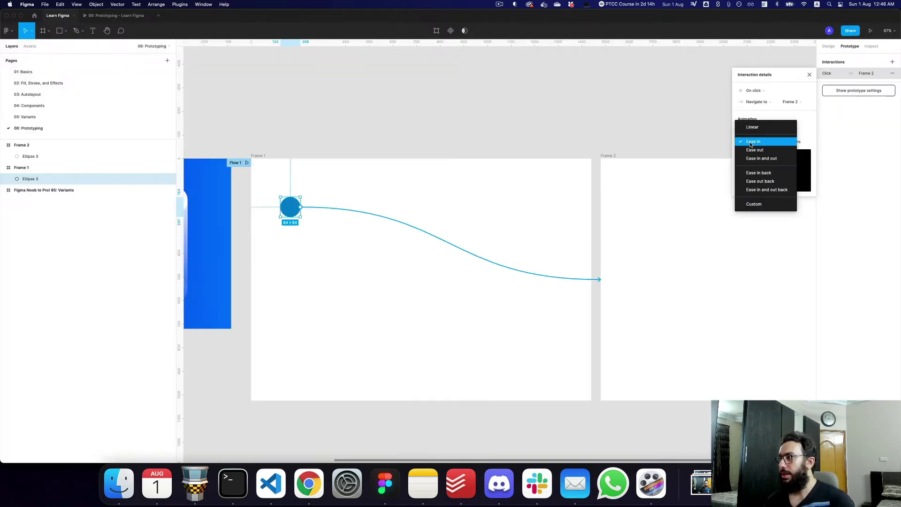
pyautogui.click(752, 151)
pyautogui.press('super+3')
pyautogui.press('super+r')
pyautogui.click(245, 138)
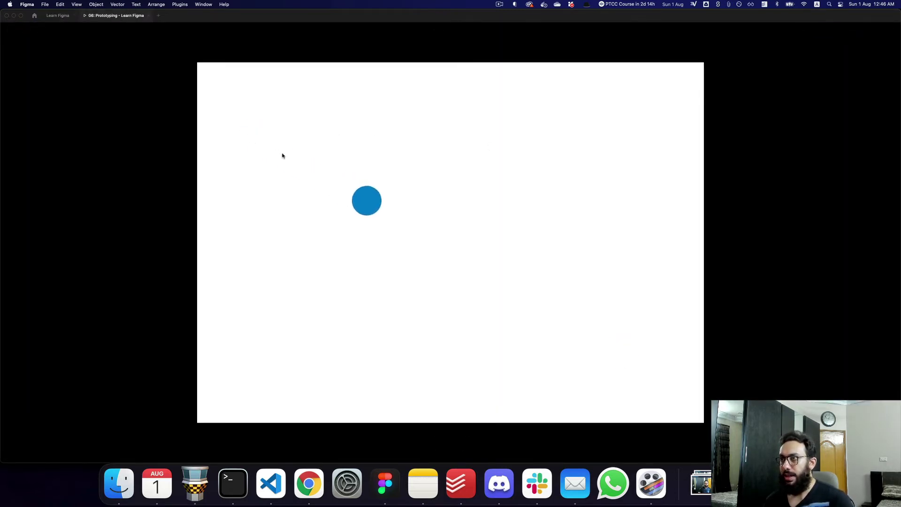
pyautogui.click(467, 246)
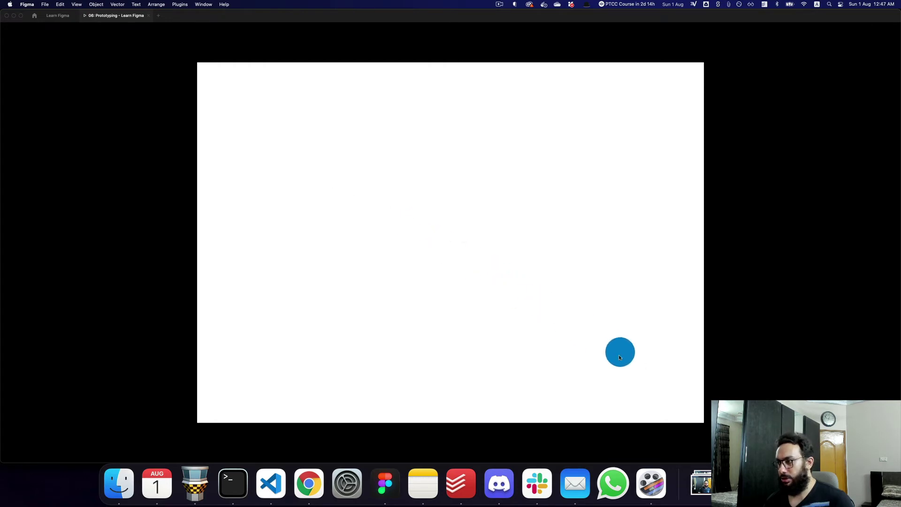
# Set the circle interaction's easing to Ease in and out and test it in the restarted prototype
pyautogui.press('super+2')
pyautogui.click(760, 143)
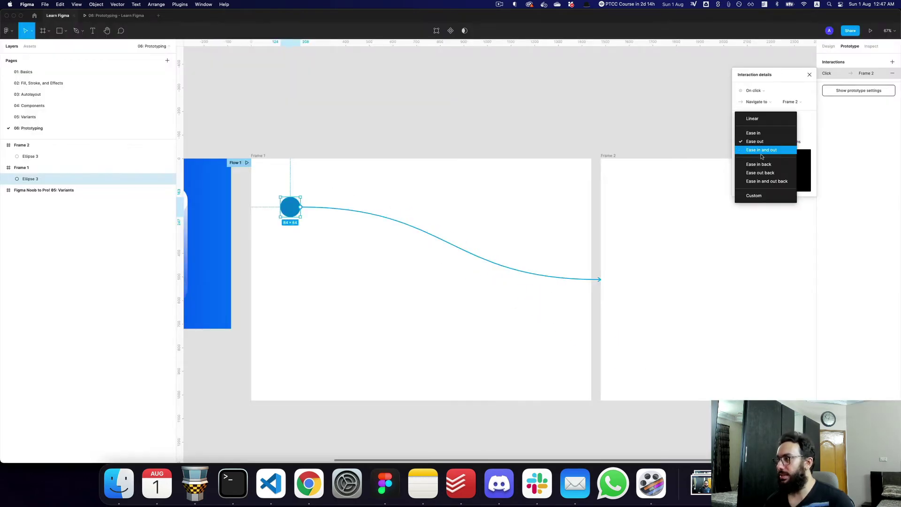
pyautogui.press('super+3')
pyautogui.press('super+r')
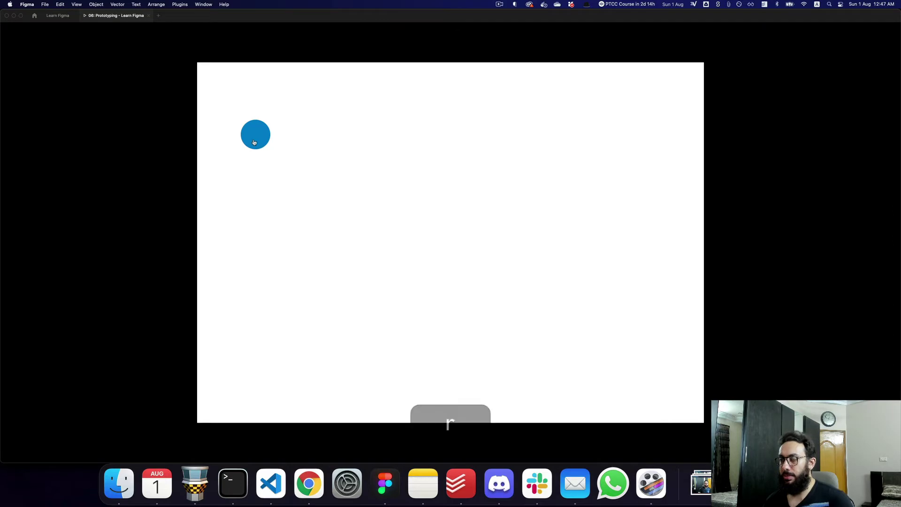
pyautogui.click(254, 141)
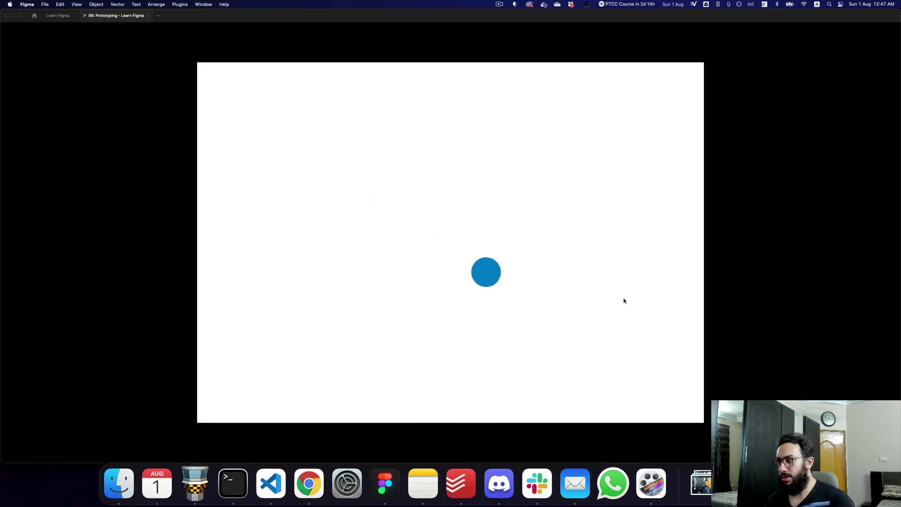
# Change the circle interaction's easing to Ease in and out back and test the transition in the restarted prototype
pyautogui.press('super+2')
pyautogui.click(756, 141)
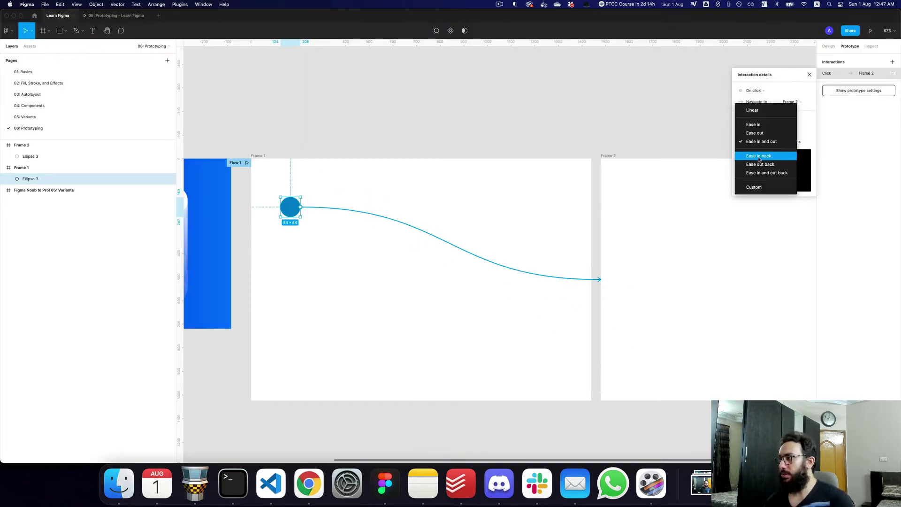
pyautogui.click(762, 172)
pyautogui.press('super+3')
pyautogui.press('super+r')
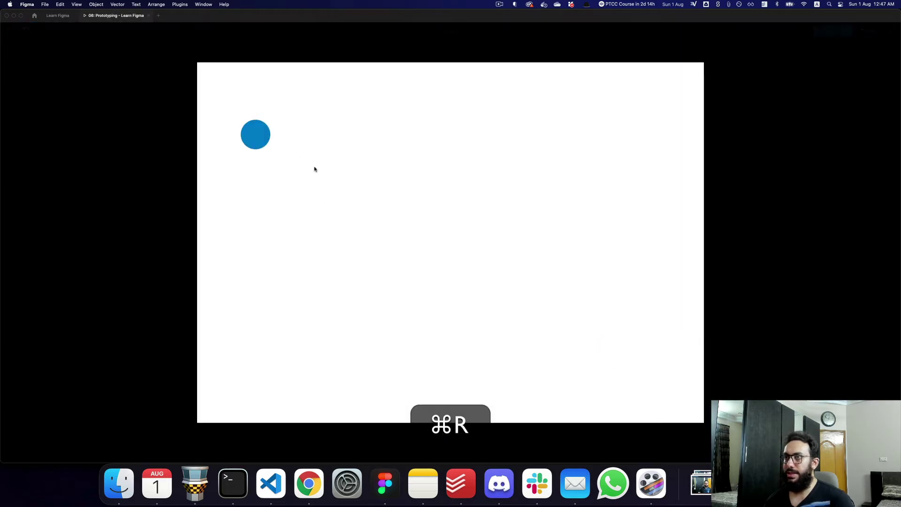
pyautogui.click(257, 141)
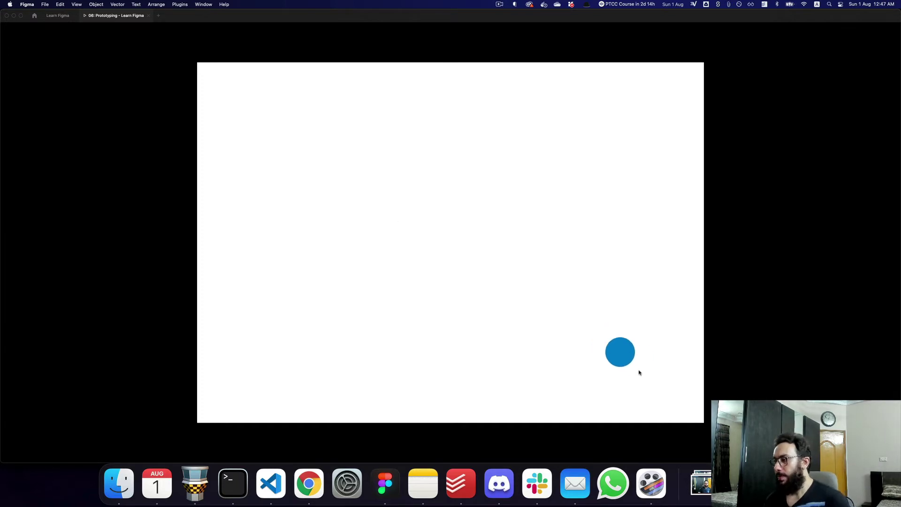
# Set the circle interaction's easing to Custom and restart the prototype at the first frame
pyautogui.press('super+2')
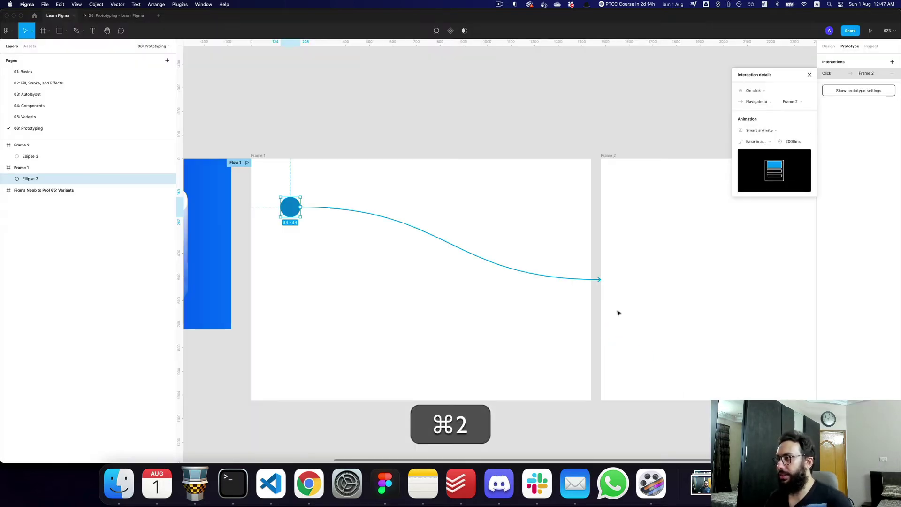
pyautogui.click(746, 146)
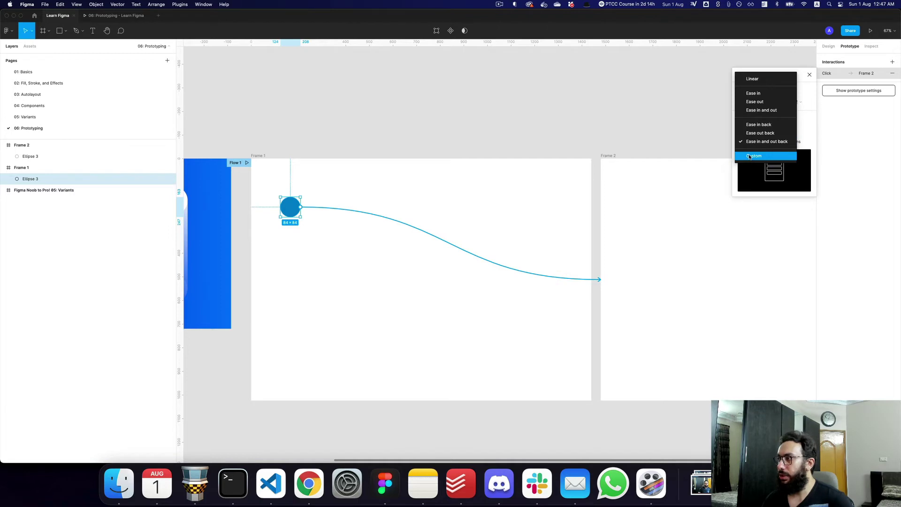
pyautogui.click(749, 156)
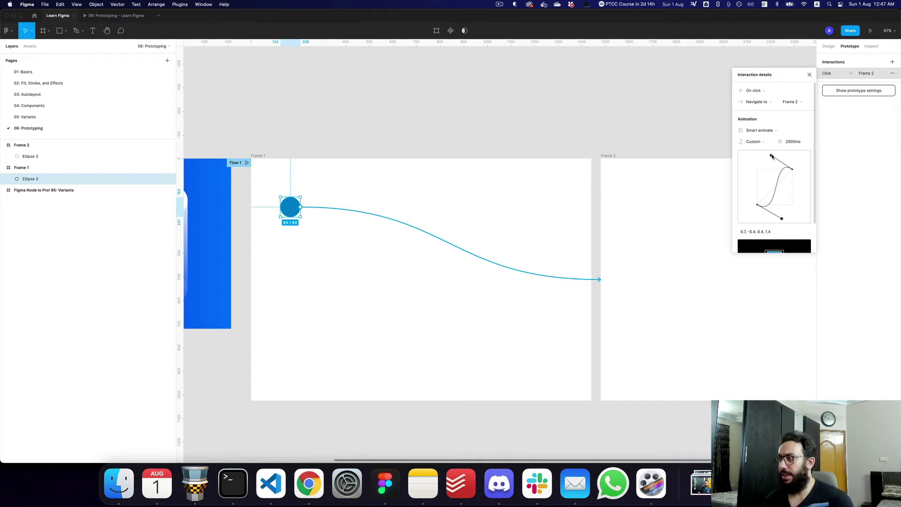
pyautogui.press('super+3')
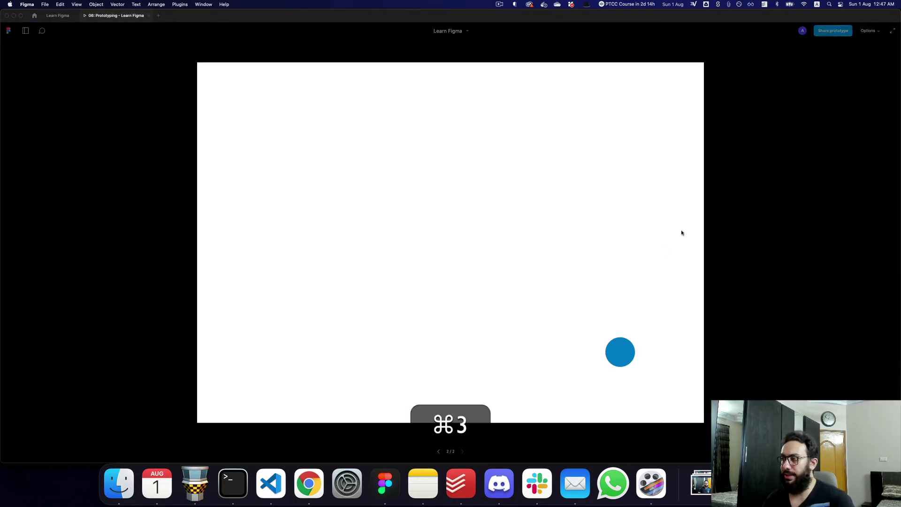
pyautogui.press('super+r')
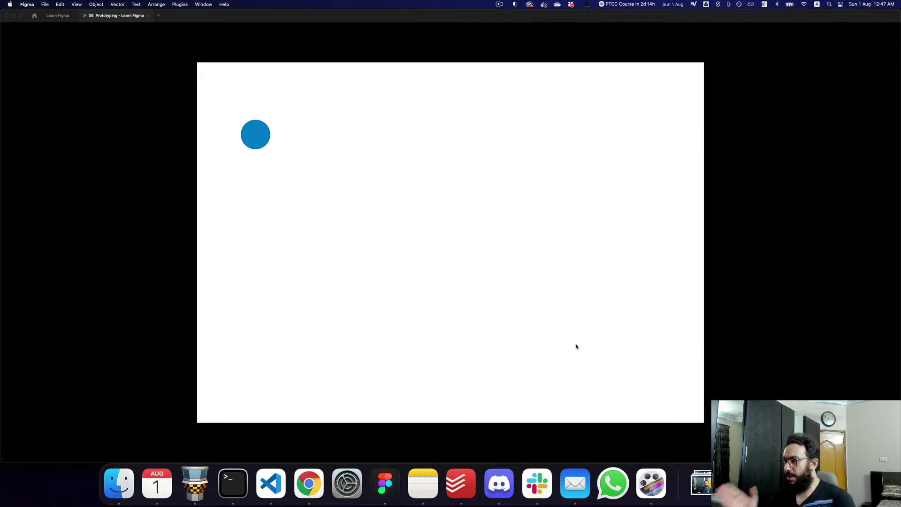
# Reshape the custom easing curve with both handles to about 0.37, 0.26, 0, 2.11 and test the transition in the prototype
pyautogui.press('super+2')
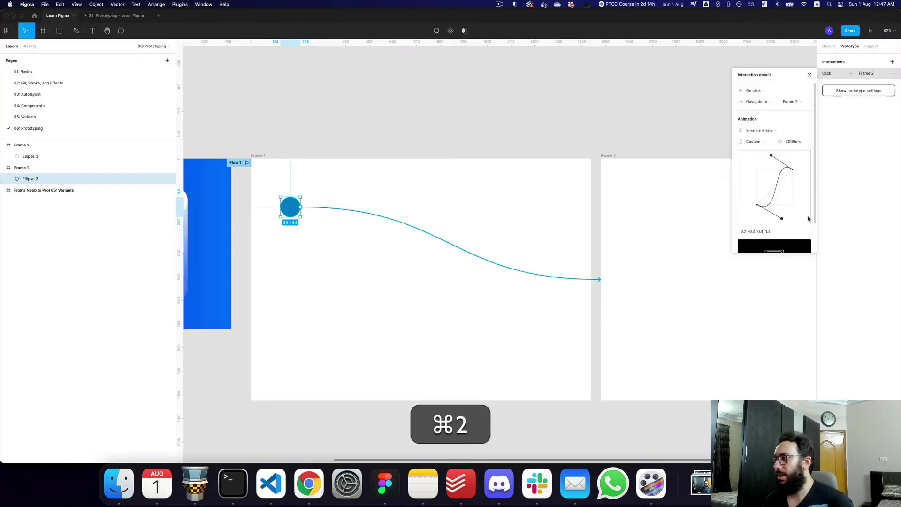
pyautogui.moveTo(781, 219); pyautogui.dragTo(771, 198)
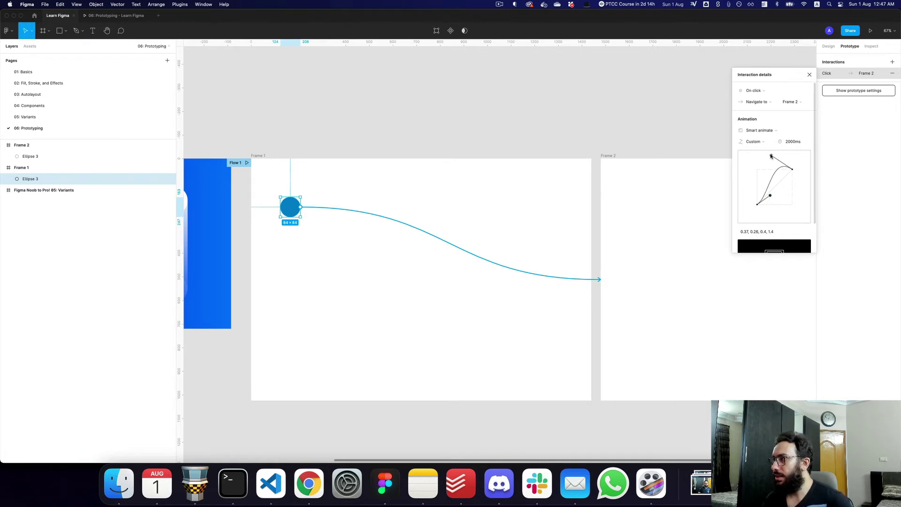
pyautogui.moveTo(773, 156); pyautogui.dragTo(752, 132)
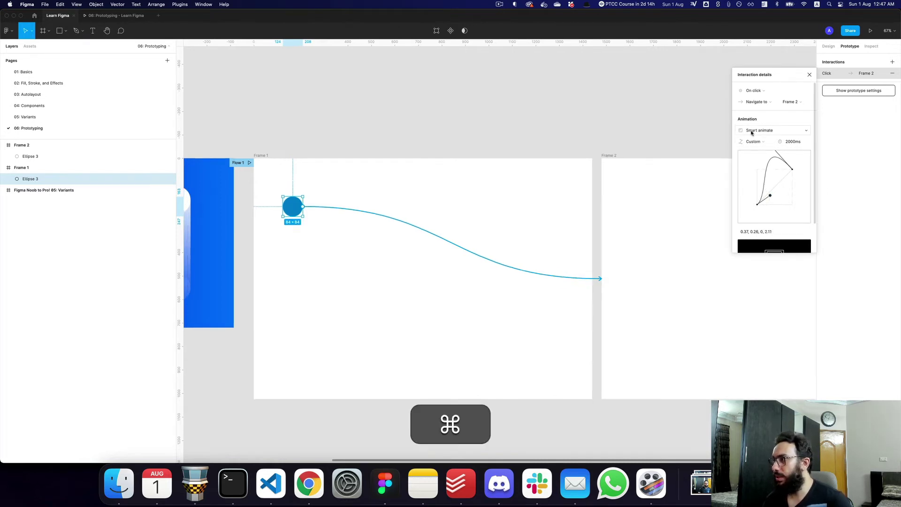
pyautogui.press('super+3')
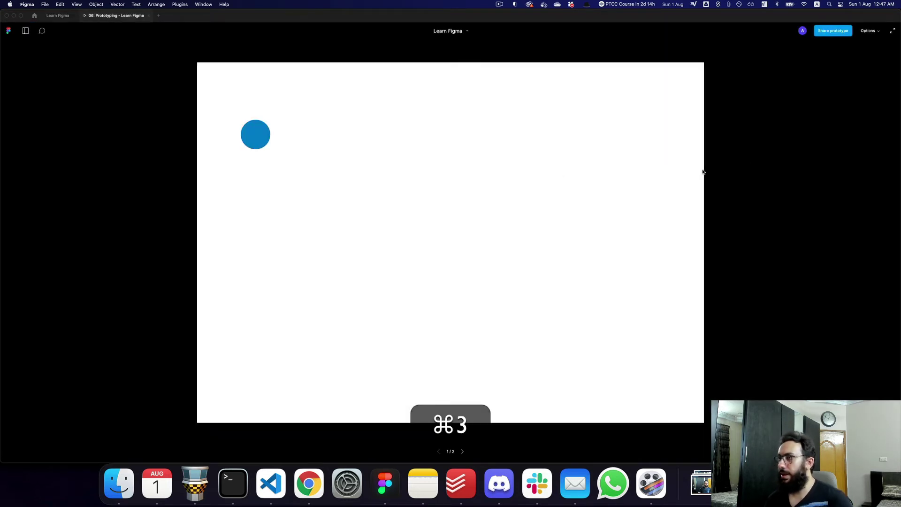
pyautogui.click(264, 139)
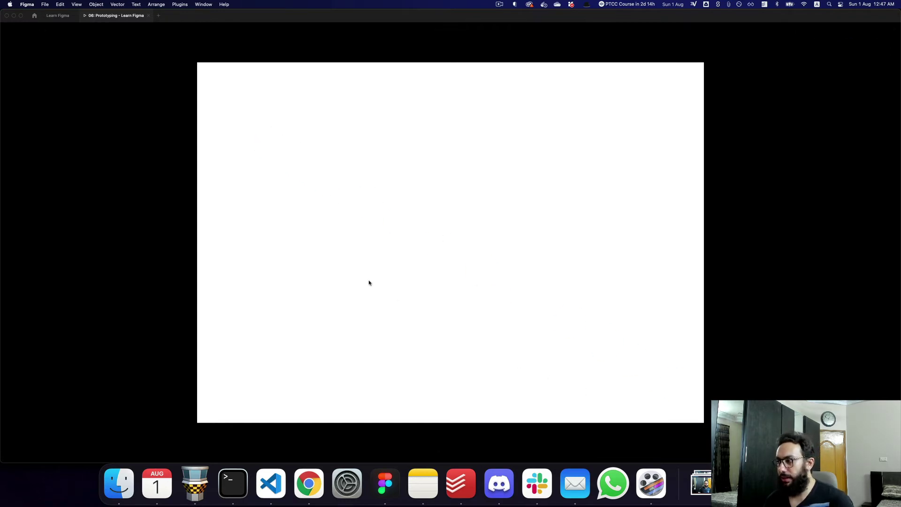
# Return to the design file and switch the circle interaction's easing from Custom to Ease in
pyautogui.press('super+2')
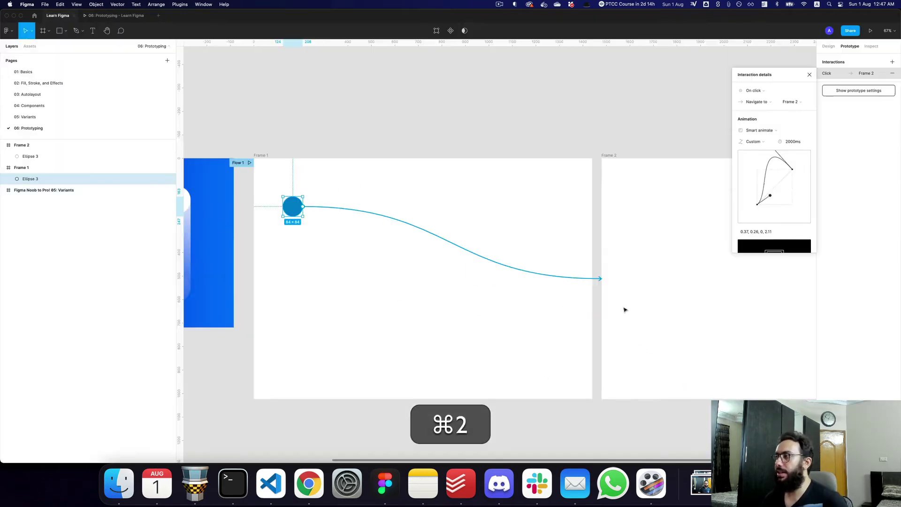
pyautogui.click(760, 143)
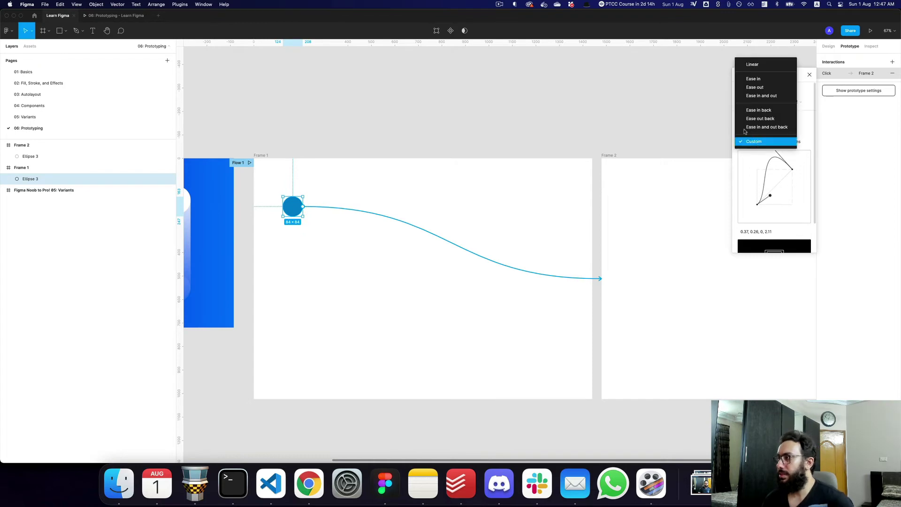
pyautogui.click(754, 79)
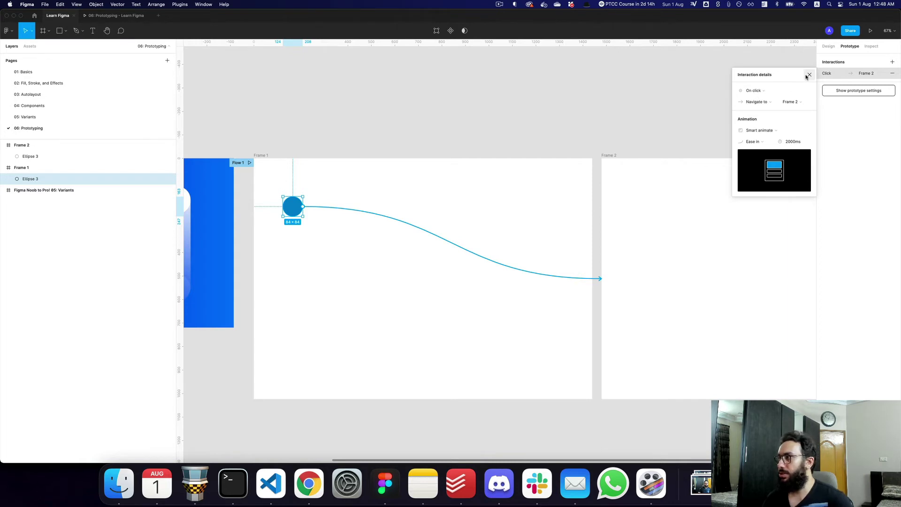
# Change the circle interaction's trigger to Key/gamepad and assign the A key to it
pyautogui.click(770, 90)
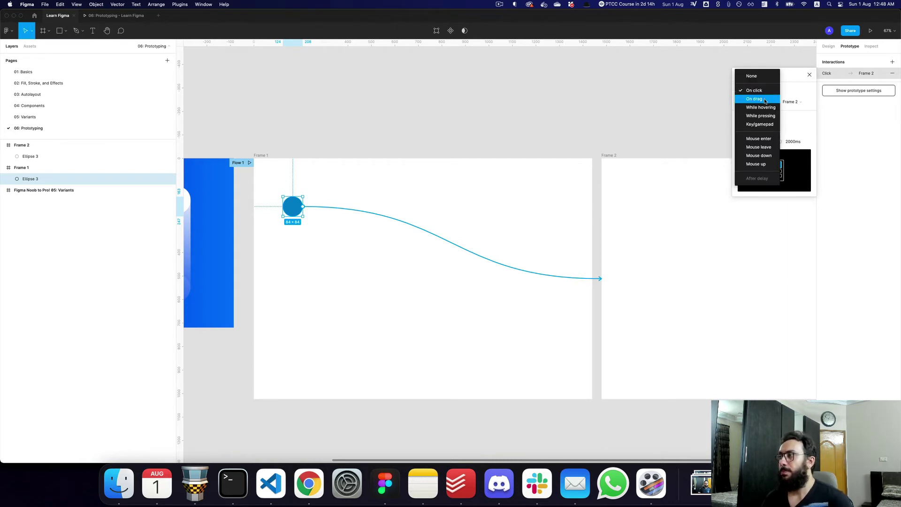
pyautogui.click(791, 89)
pyautogui.click(774, 91)
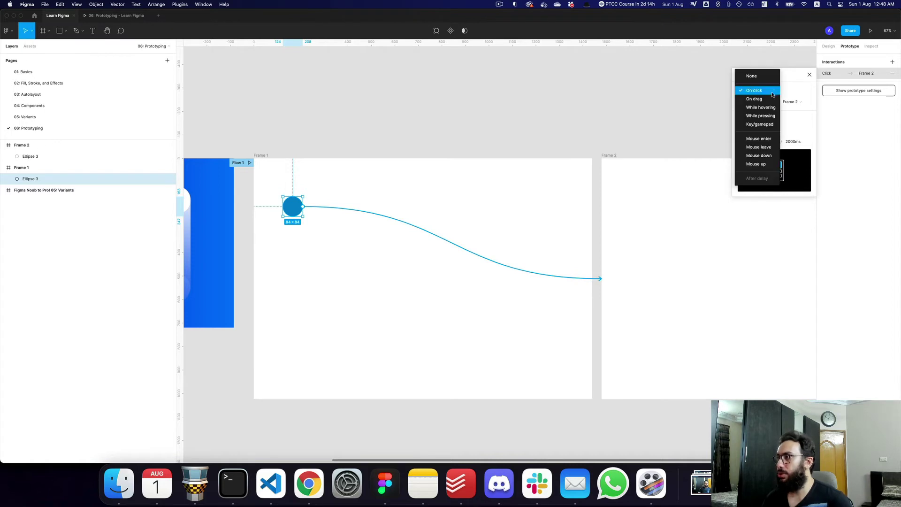
pyautogui.click(764, 124)
pyautogui.click(789, 91)
pyautogui.press('a')
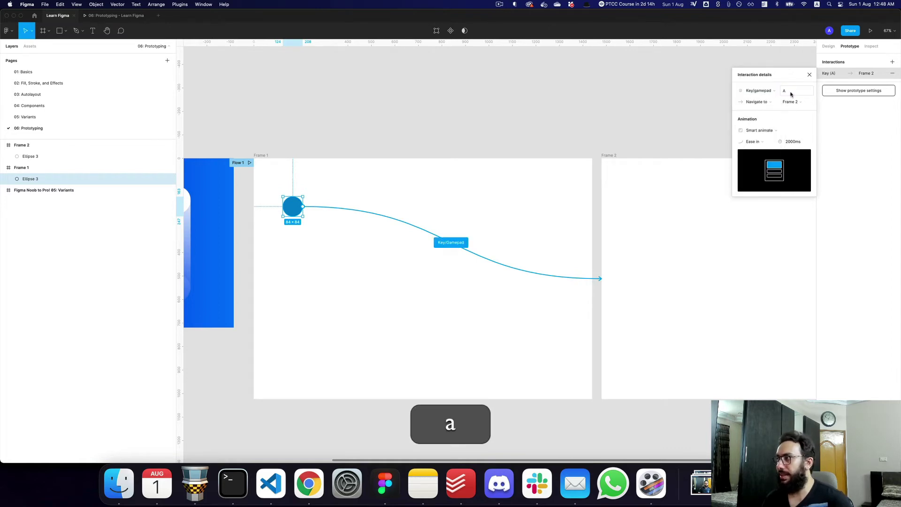
# Reassign the circle interaction's trigger key to S and test it in the restarted prototype
pyautogui.click(791, 93)
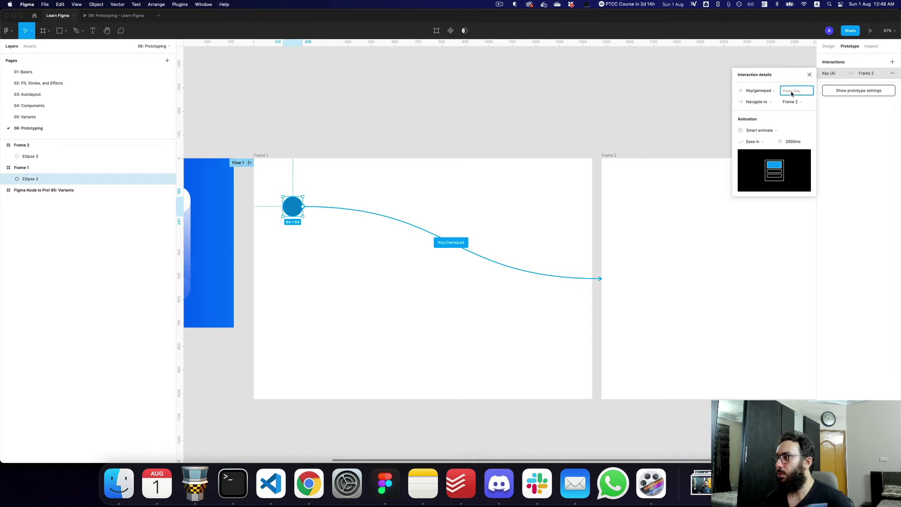
pyautogui.press('s')
pyautogui.press('super+3')
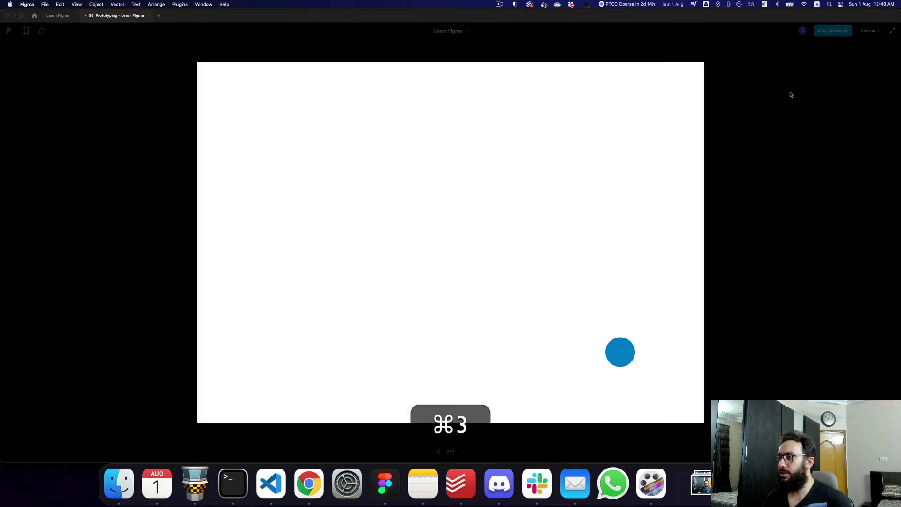
pyautogui.press('super+r')
pyautogui.press('s')
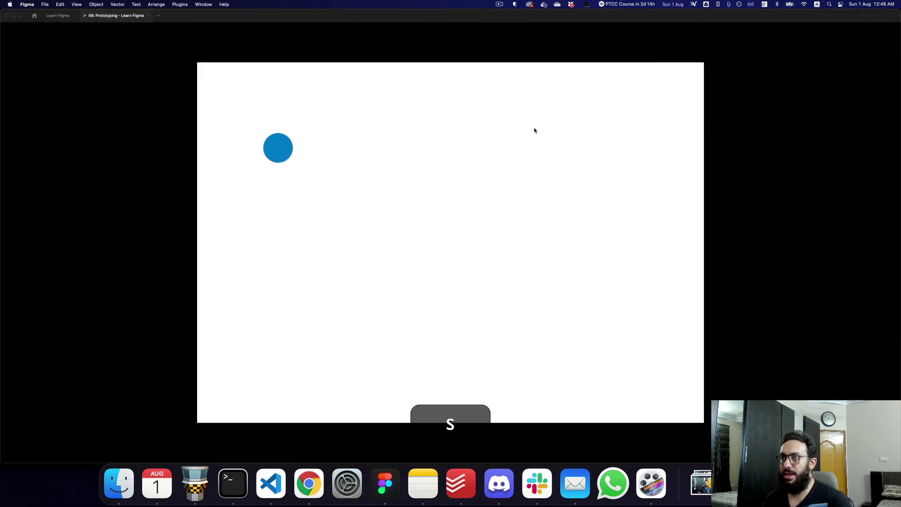
# Change the circle interaction's trigger to On drag and test it by pulling the circle across the restarted prototype
pyautogui.press('super+2')
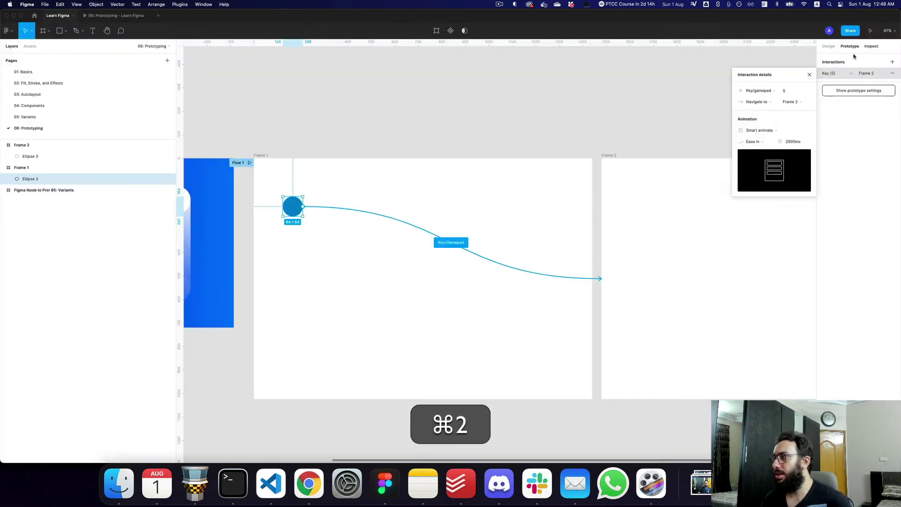
pyautogui.click(777, 91)
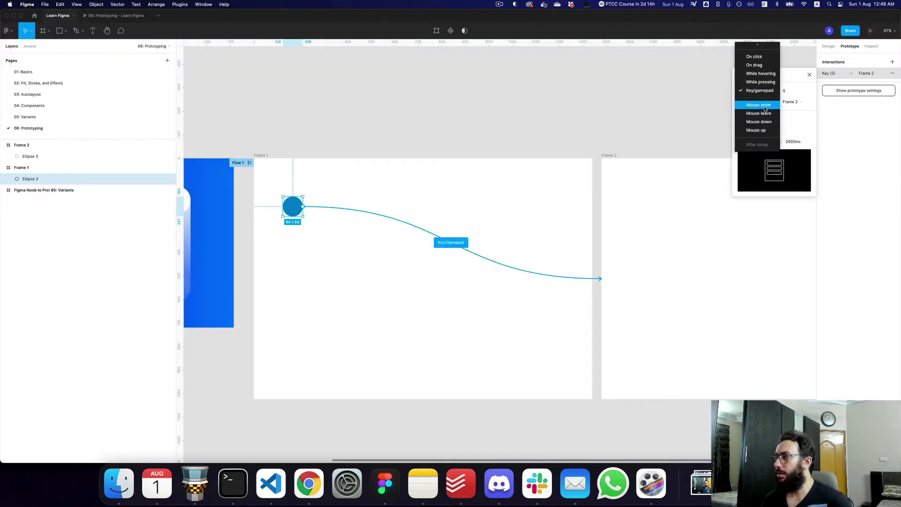
pyautogui.click(754, 65)
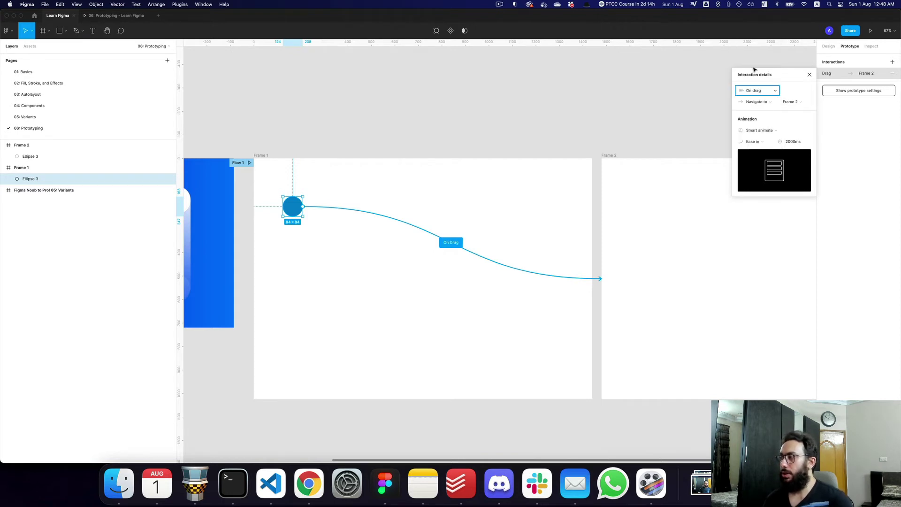
pyautogui.press('super+3')
pyautogui.press('super+r')
pyautogui.press('r')
pyautogui.moveTo(254, 135); pyautogui.dragTo(557, 302)
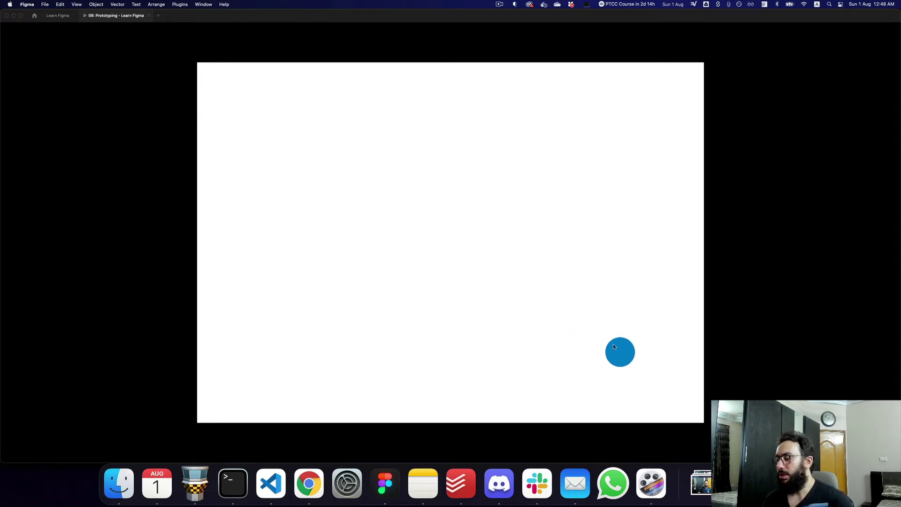
# Return to the design file, close the interaction details and delete the circle from Frame 1
pyautogui.press('super+2')
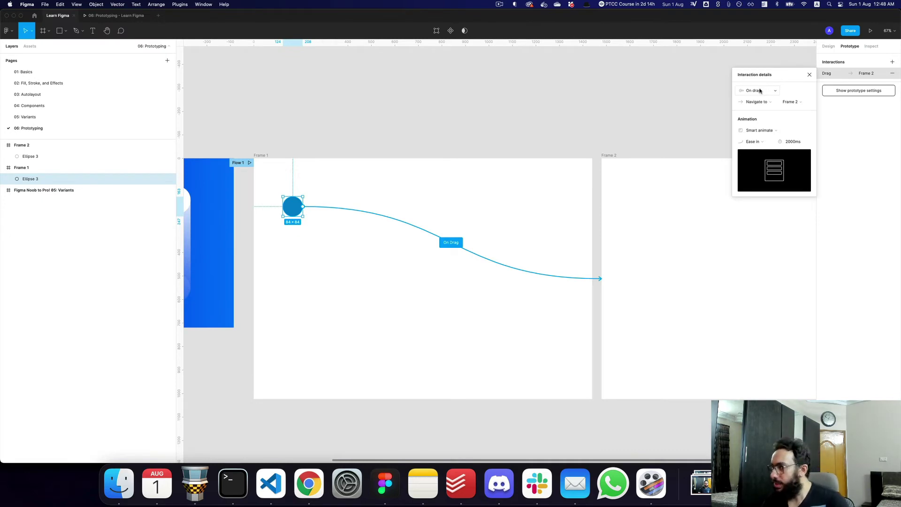
pyautogui.click(806, 76)
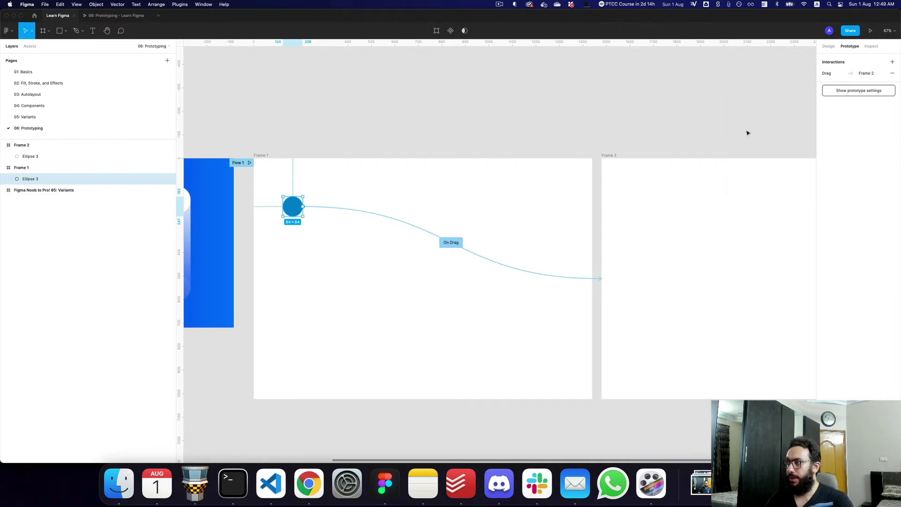
pyautogui.press('space')
pyautogui.moveTo(639, 190); pyautogui.dragTo(623, 184)
pyautogui.press('Escape')
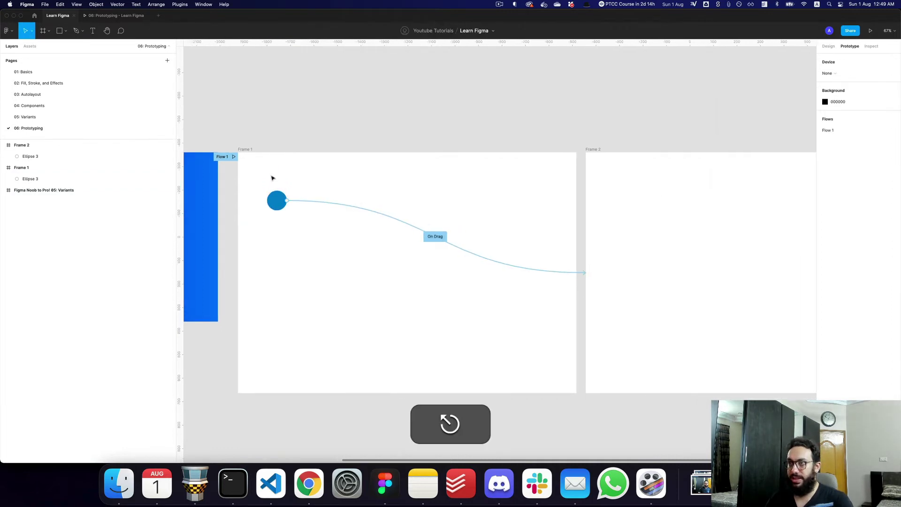
pyautogui.moveTo(255, 177); pyautogui.dragTo(512, 308)
pyautogui.press('BackSpace')
pyautogui.press('Escape')
# Draw a 48 × 48 frame on the empty canvas above Frame 1
pyautogui.scroll(4, 332, 181)
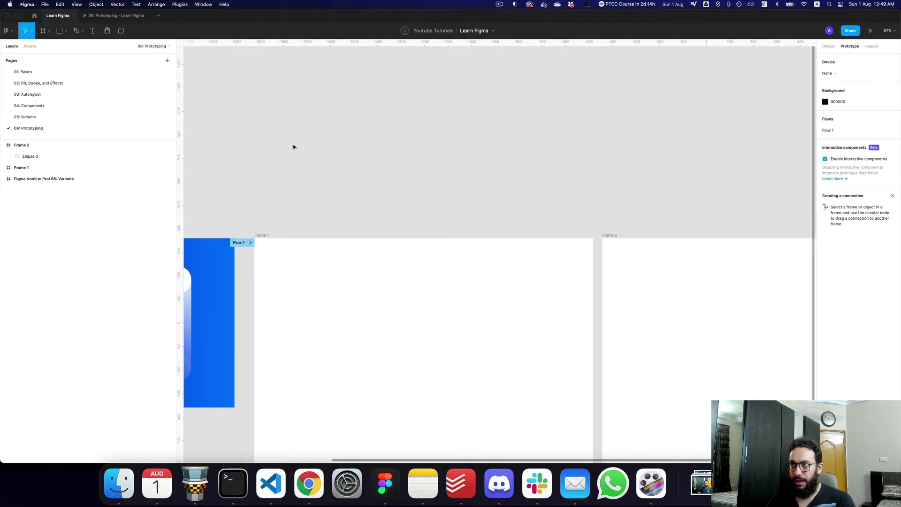
pyautogui.press('alt')
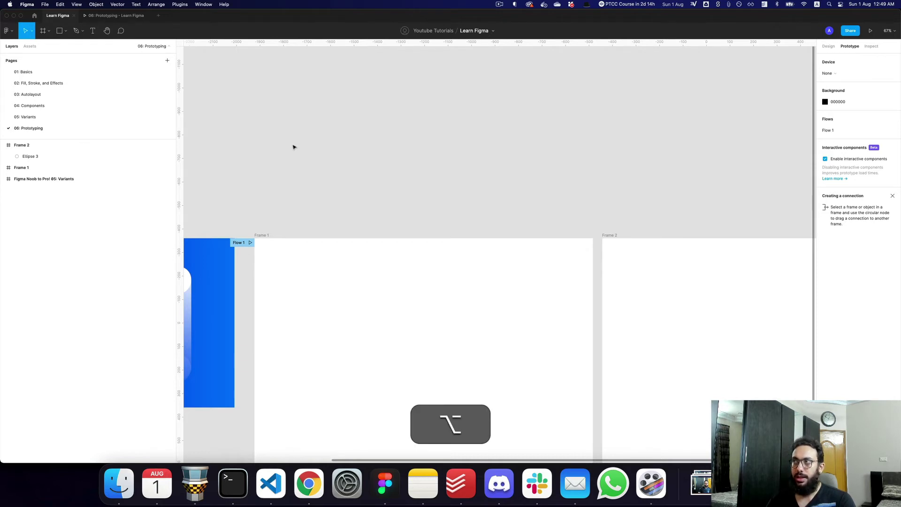
pyautogui.press('z')
pyautogui.click(293, 145)
pyautogui.hotkey('shift', 'a')
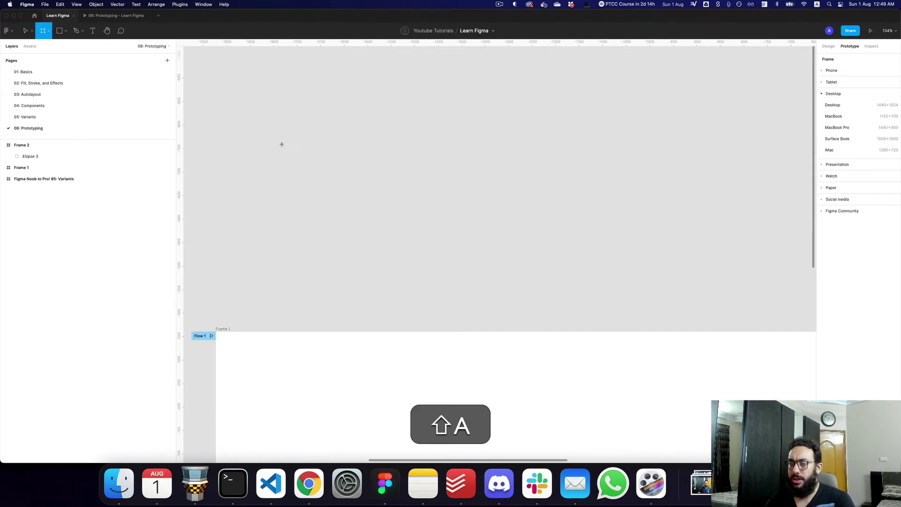
pyautogui.moveTo(282, 144); pyautogui.dragTo(304, 167)
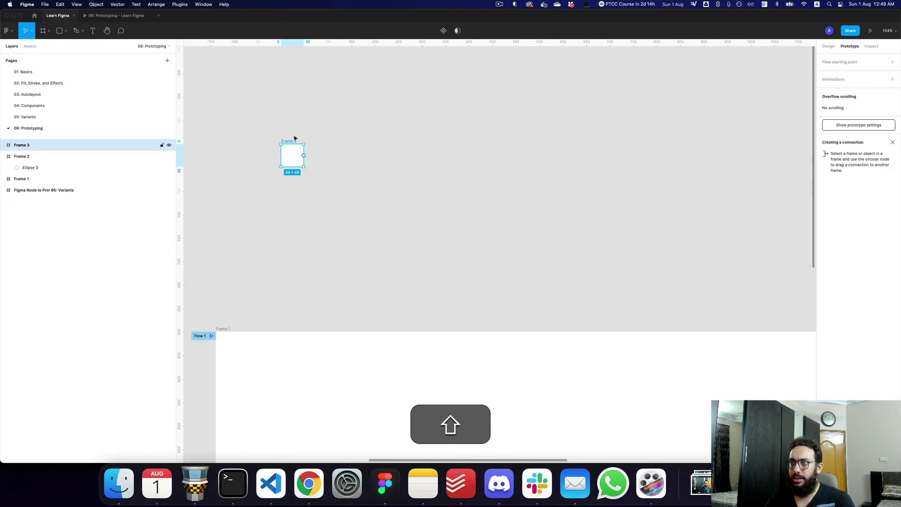
# Set the small frame's corner radius to 4
pyautogui.press('z')
pyautogui.click(294, 135)
pyautogui.click(833, 47)
pyautogui.click(873, 111)
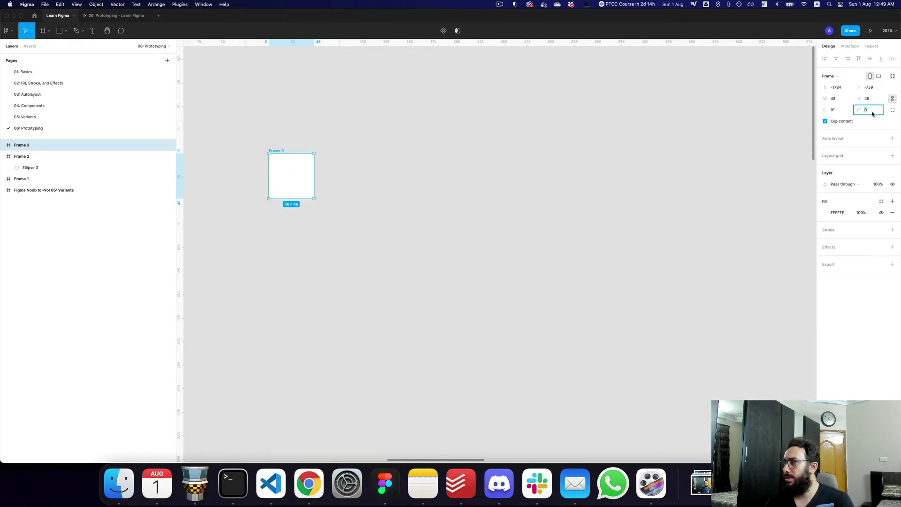
pyautogui.write('4')
pyautogui.press('Tab')
# Rename the small frame as Checkbox/Default and turn it into a component
pyautogui.press('z')
pyautogui.click(278, 145)
pyautogui.click(270, 161)
pyautogui.press('shift+super+r')
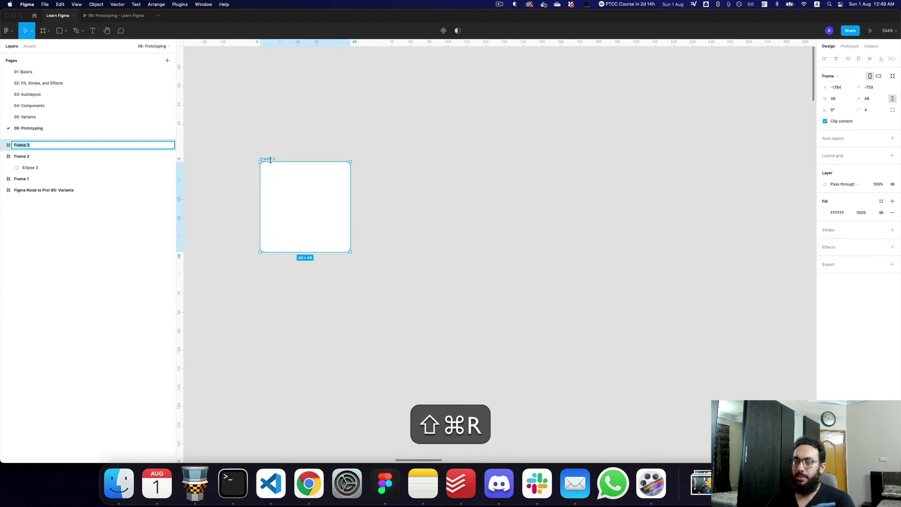
pyautogui.write('Checkbox/Defa')
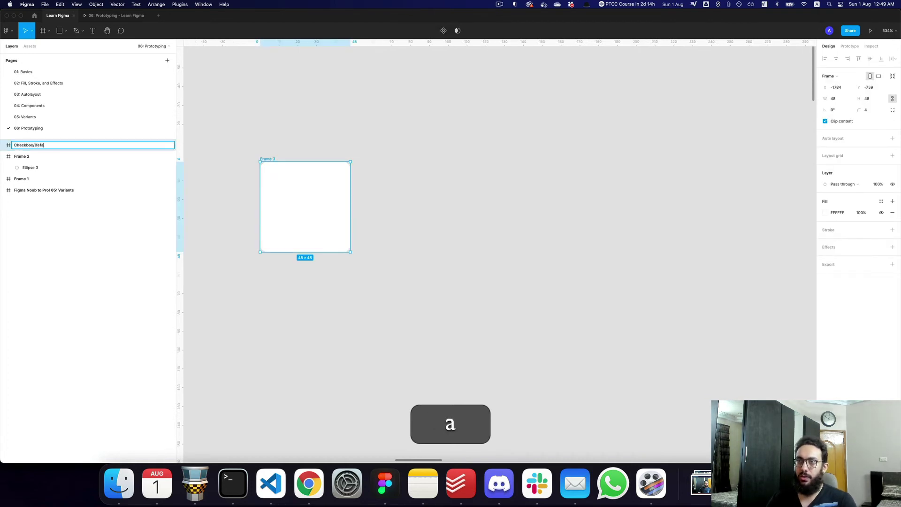
pyautogui.write('ult')
pyautogui.press('Return')
pyautogui.press('alt+super+k')
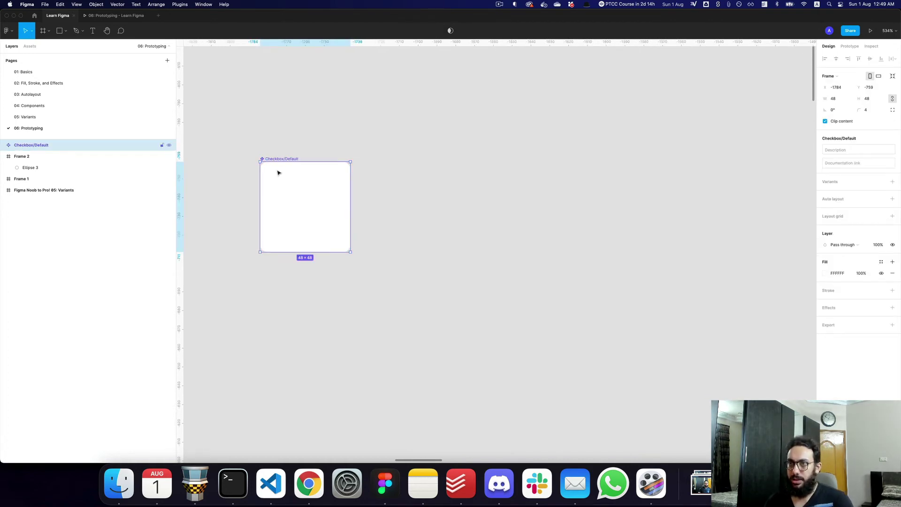
# Add the text "check" inside the checkbox component, apply the Font Awesome solid style and centre the icon
pyautogui.press('t')
pyautogui.click(284, 205)
pyautogui.write('check')
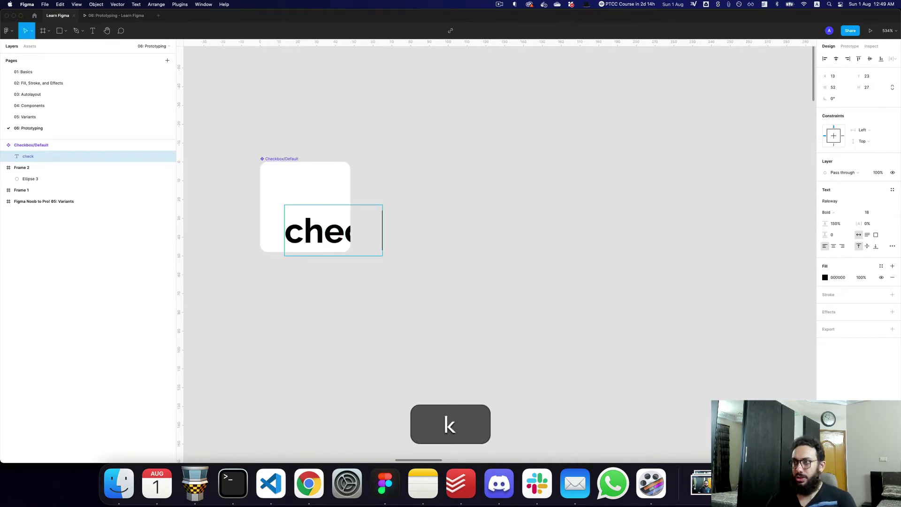
pyautogui.press('Escape')
pyautogui.click(892, 190)
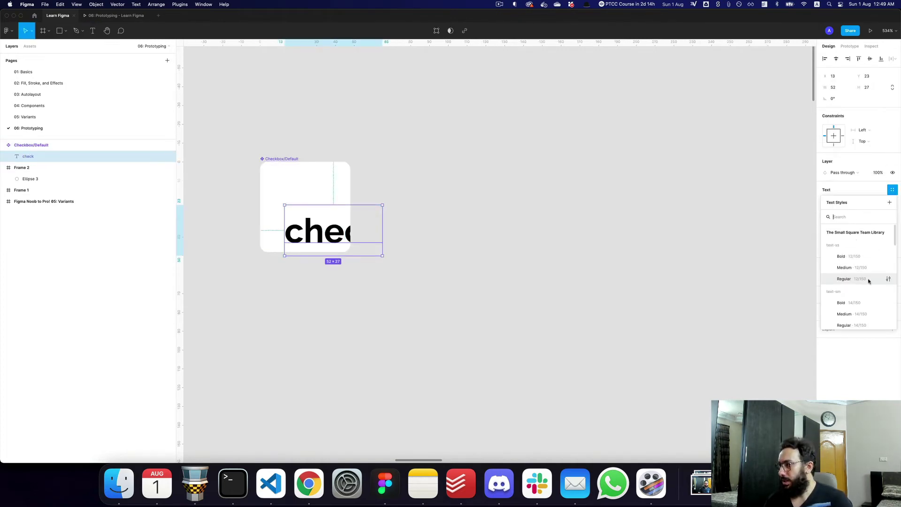
pyautogui.click(866, 322)
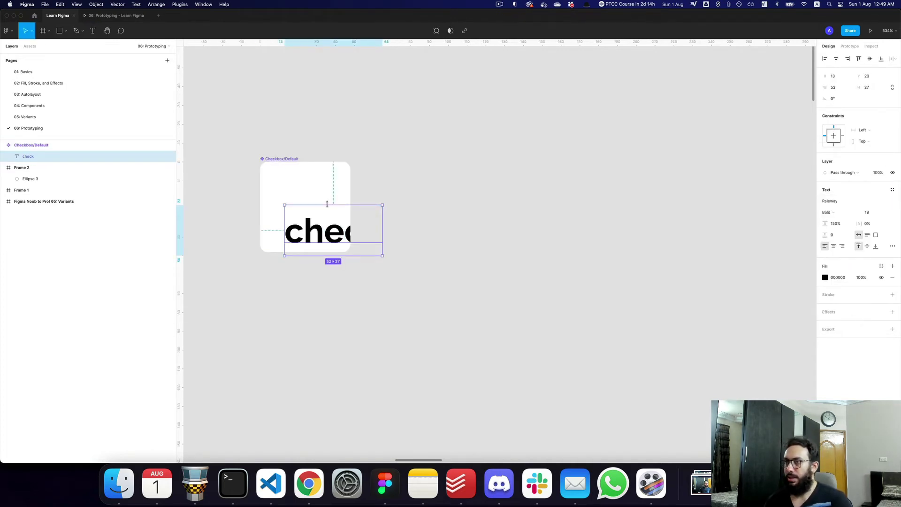
pyautogui.press('super+alt+v')
pyautogui.hotkey('alt', 'h')
pyautogui.hotkey('alt', 'v')
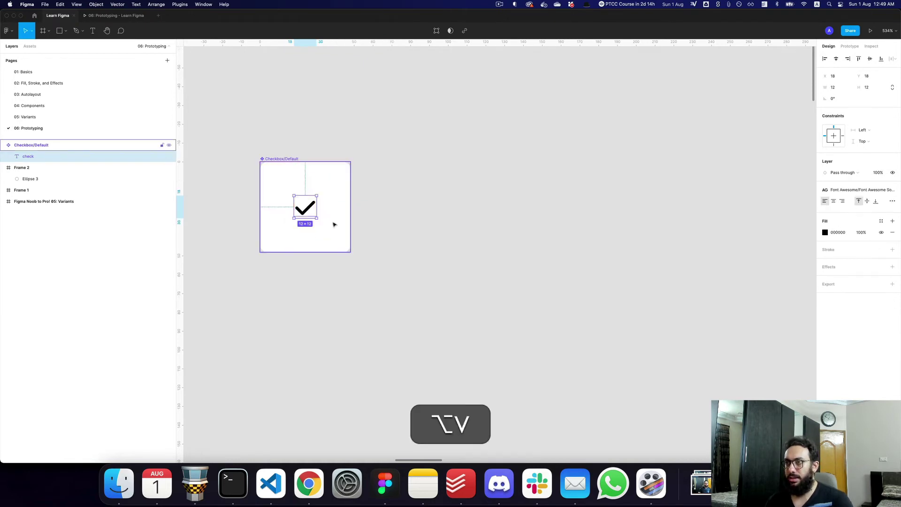
# Enlarge the check icon to size 20 and re-centre it horizontally and vertically in the component
pyautogui.press('super+alt+shift+v')
pyautogui.press('super+shift+period')
pyautogui.press('super+shift+period')
pyautogui.press('super+shift+period')
pyautogui.press('super+shift+period')
pyautogui.press('super+shift+period')
pyautogui.press('super+shift+period')
pyautogui.press('super+shift+period')
pyautogui.press('super+shift+period')
pyautogui.press('super+shift+period')
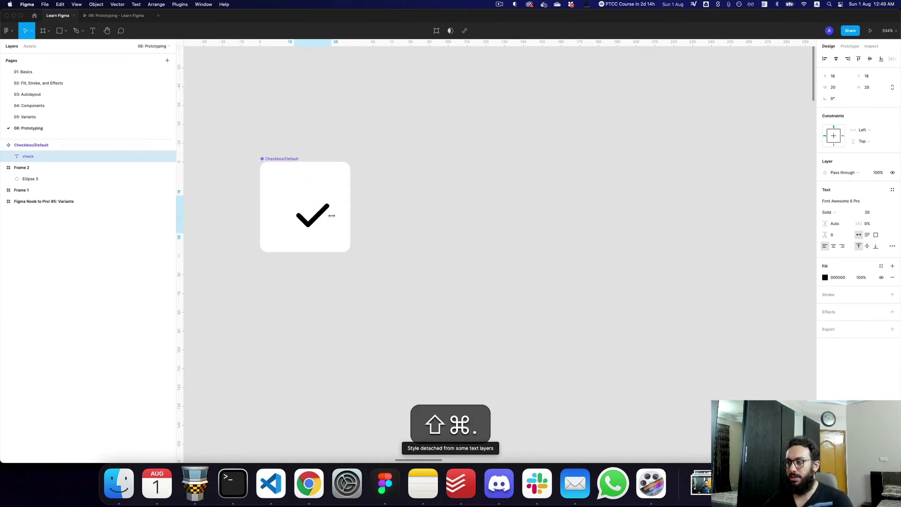
pyautogui.press('super+alt+shift+h')
pyautogui.hotkey('alt', 'v')
pyautogui.click(426, 208)
pyautogui.press('z')
pyautogui.keyDown('alt'); pyautogui.click(386, 192); pyautogui.keyUp('alt')
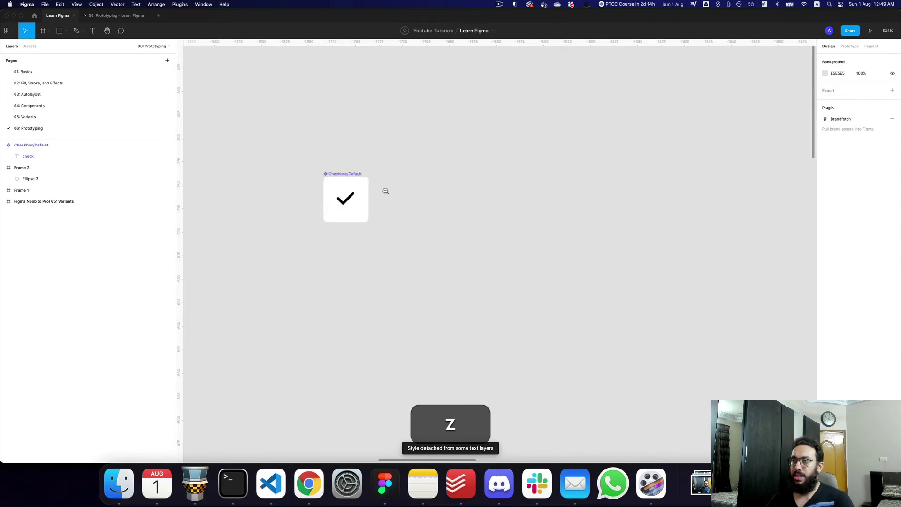
pyautogui.click(348, 174)
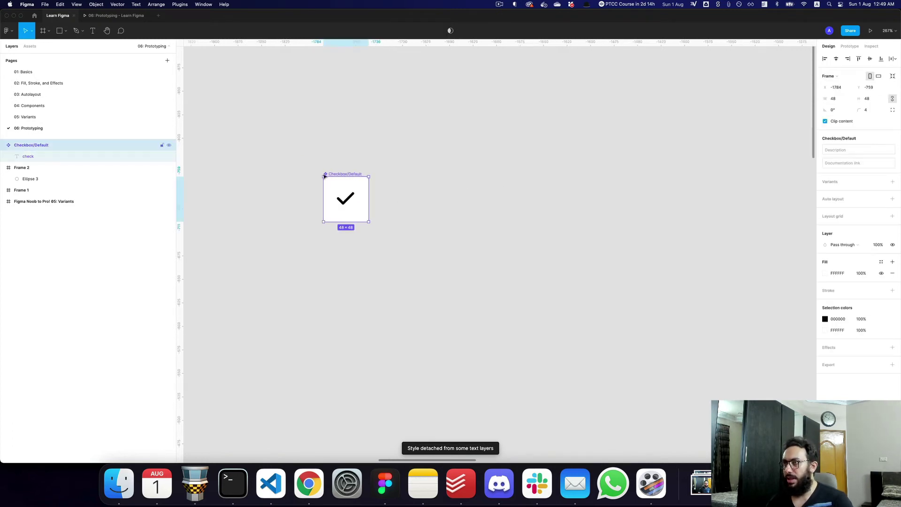
pyautogui.click(881, 263)
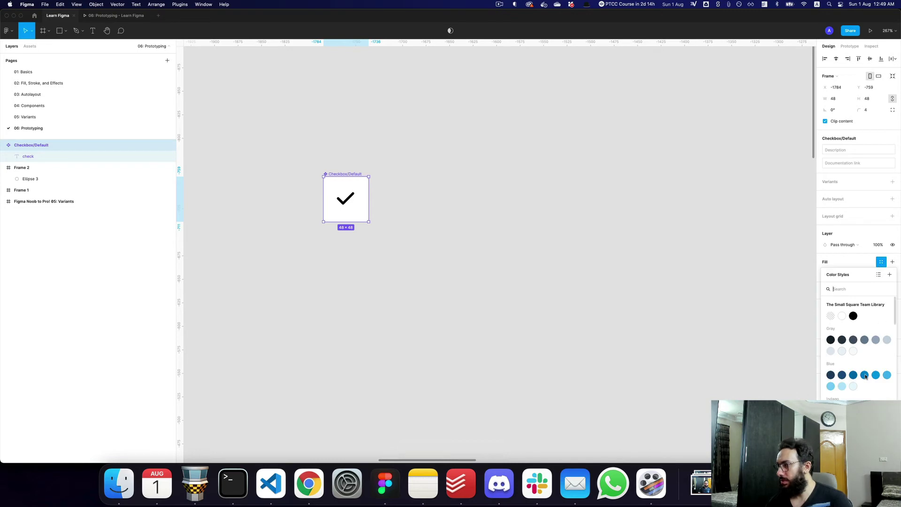
pyautogui.click(605, 183)
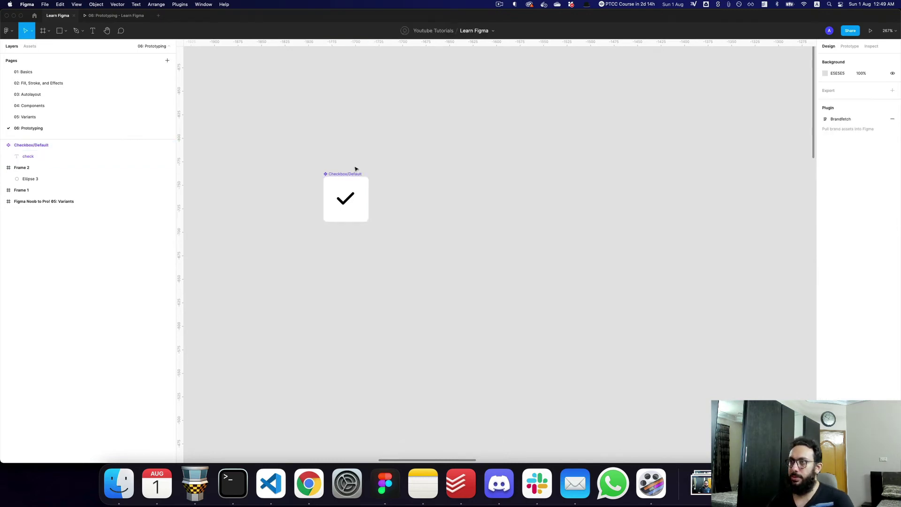
# Increase the check icon's size to 21 within the checkbox component
pyautogui.keyDown('super'); pyautogui.click(348, 201); pyautogui.keyUp('super')
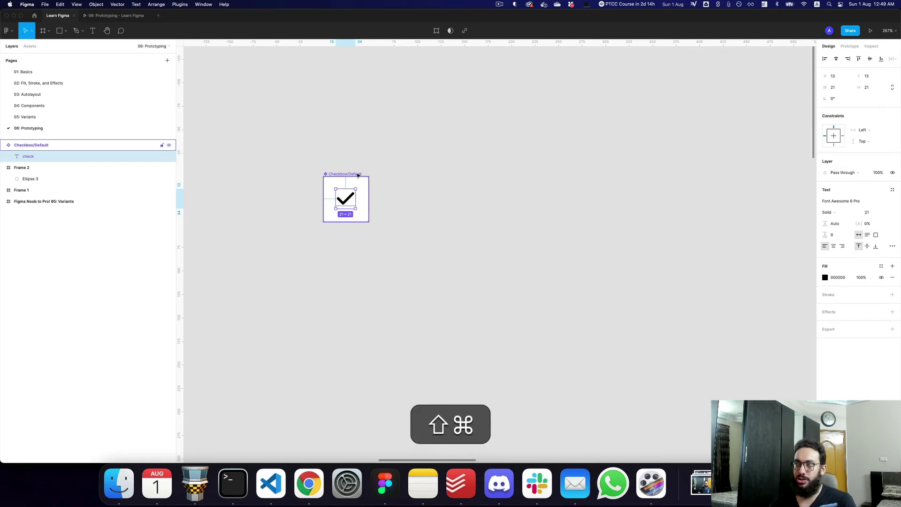
pyautogui.click(420, 185)
# Add an inside stroke to the checkbox component in the Gray/Gray:500 style with a thickness of 3
pyautogui.click(361, 175)
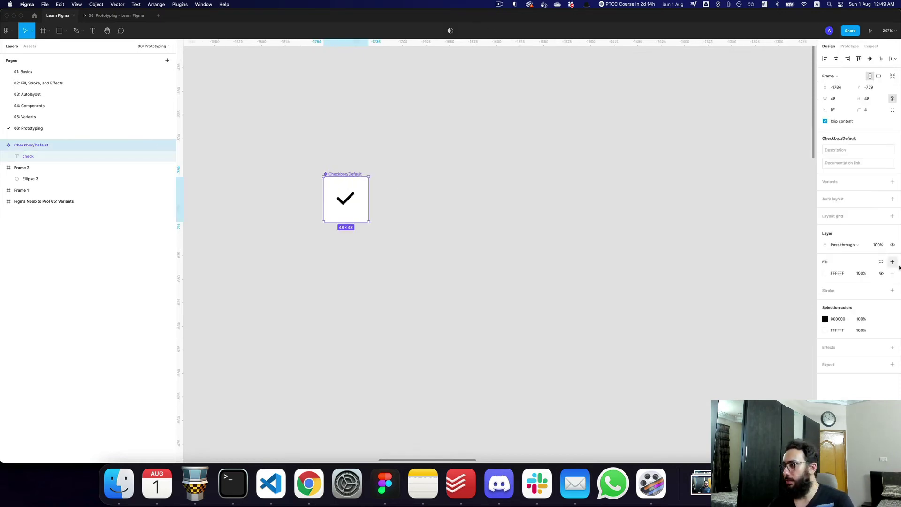
pyautogui.click(880, 290)
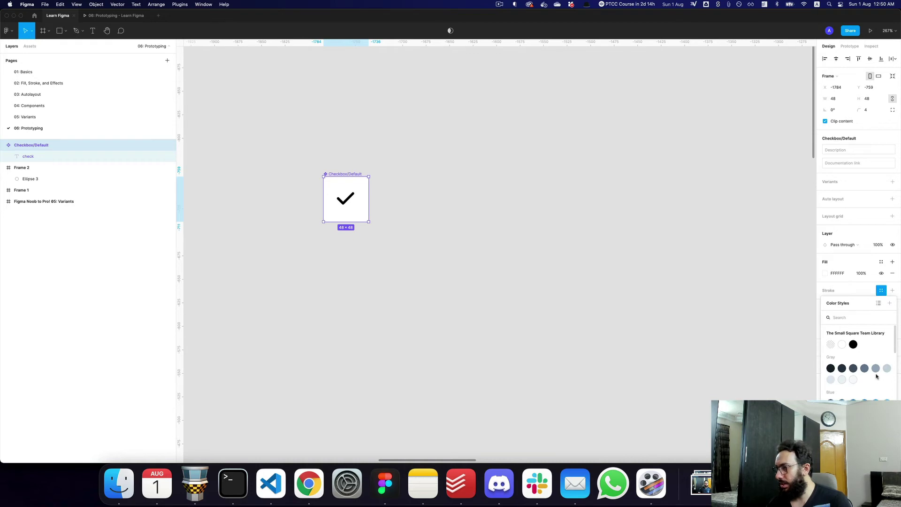
pyautogui.click(876, 369)
pyautogui.click(838, 295)
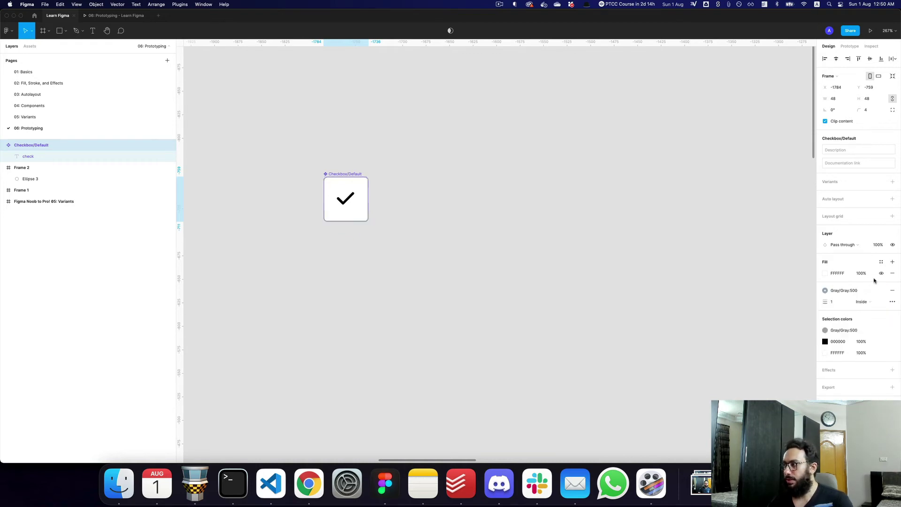
pyautogui.click(834, 302)
pyautogui.write('2')
pyautogui.press('cmd+a')
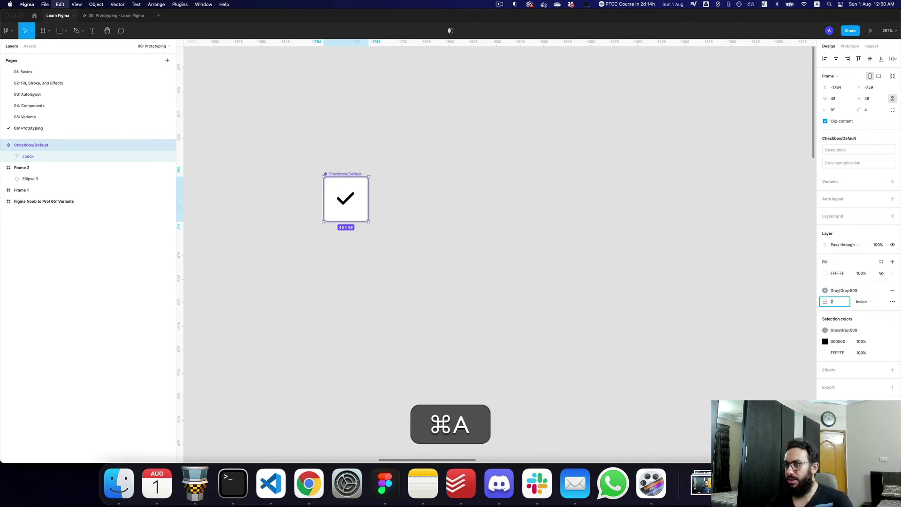
pyautogui.write('3')
pyautogui.press('Tab')
pyautogui.click(859, 291)
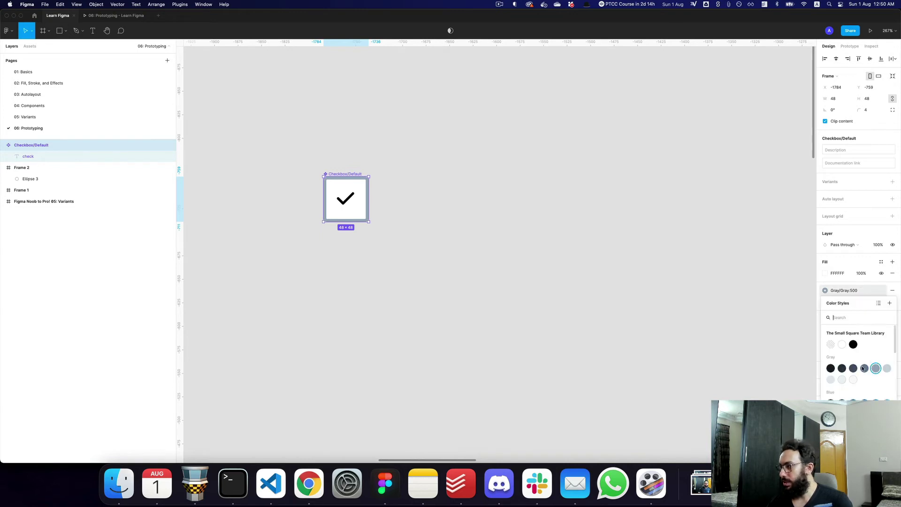
pyautogui.press('Escape')
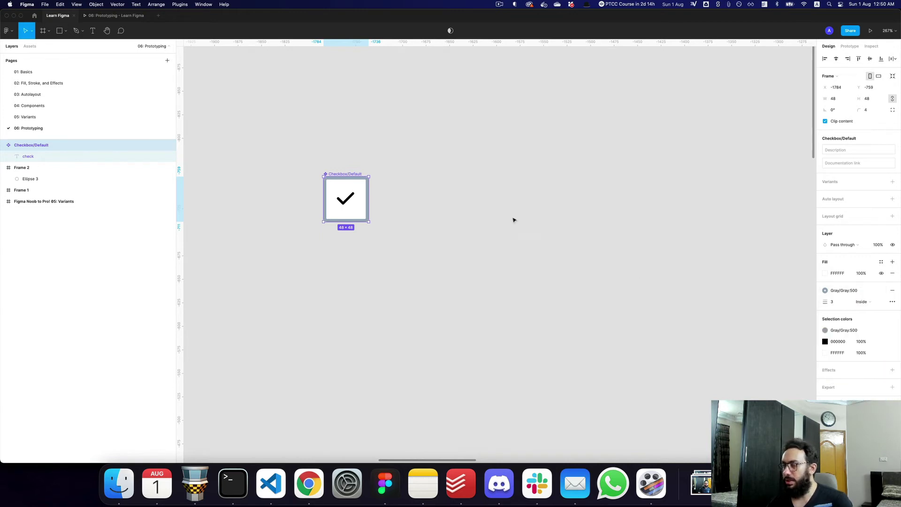
# Hide the check icon inside the Checkbox/Default component
pyautogui.press('super+z')
pyautogui.keyDown('super'); pyautogui.click(351, 201); pyautogui.keyUp('super')
pyautogui.press('shift+super+h')
pyautogui.click(405, 201)
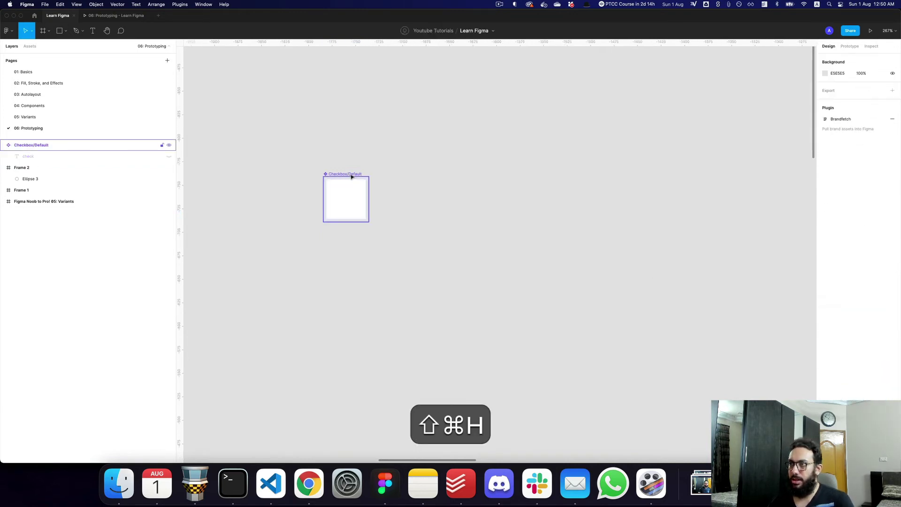
pyautogui.click(352, 175)
pyautogui.moveTo(353, 176); pyautogui.dragTo(431, 174)
pyautogui.press('super+z')
# Duplicate the Checkbox/Default component beside the original, detach the copy and make it a separate component
pyautogui.moveTo(347, 174); pyautogui.dragTo(413, 174)
pyautogui.press('alt+shift+super+b')
pyautogui.press('alt+super+k')
# Rename the copied component Checkbox/Checked and combine both checkbox components as variants
pyautogui.press('super+r')
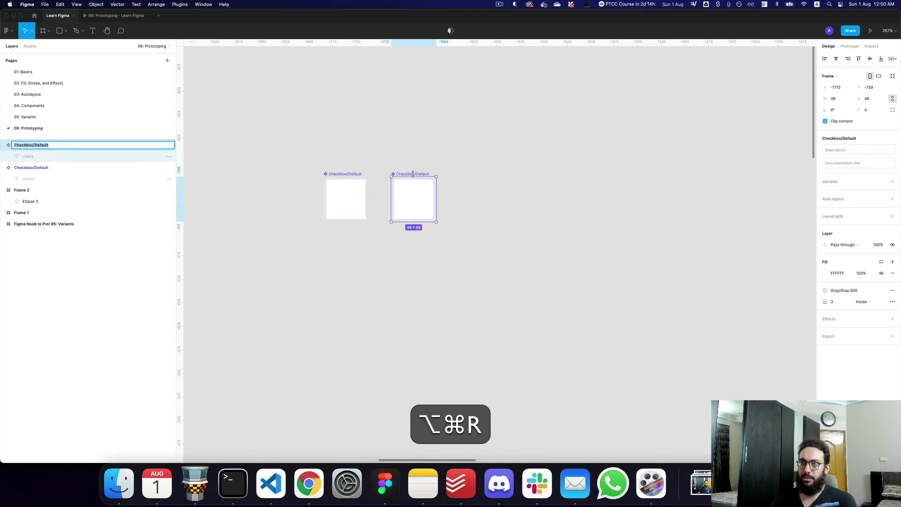
pyautogui.hotkey('alt', 'Right')
pyautogui.hotkey('alt', 'BackSpace')
pyautogui.write('A')
pyautogui.press('BackSpace')
pyautogui.write('Checked')
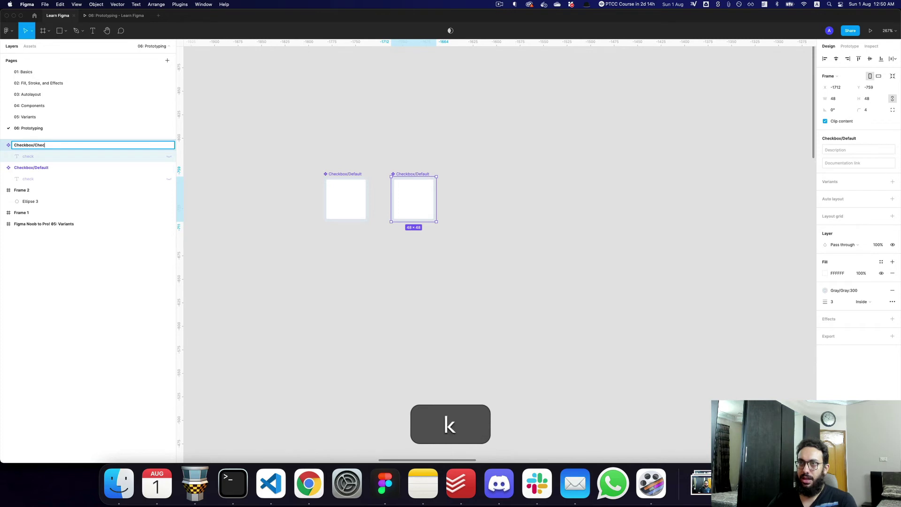
pyautogui.press('Return')
pyautogui.moveTo(281, 137); pyautogui.dragTo(446, 236)
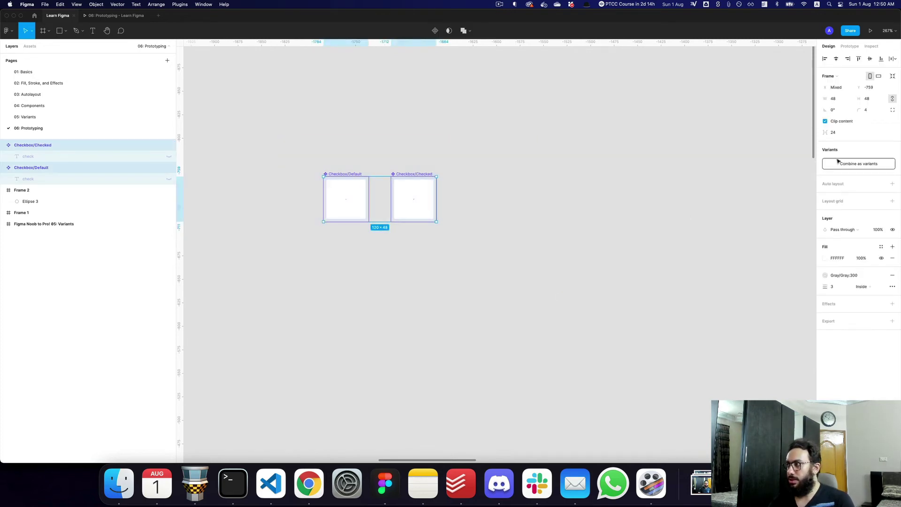
pyautogui.click(852, 164)
# Unhide the check icon in the Checked variant
pyautogui.click(413, 191)
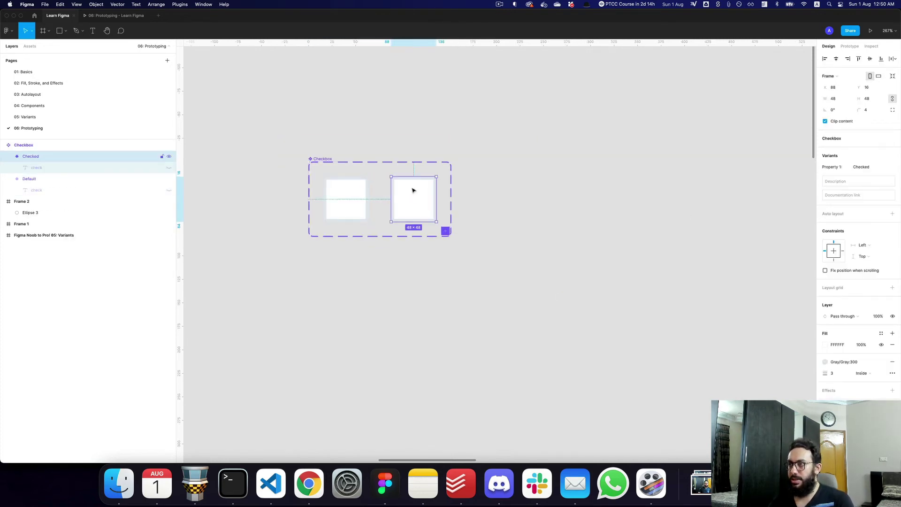
pyautogui.keyDown('super'); pyautogui.click(57, 169); pyautogui.keyUp('super')
pyautogui.press('super+shift+h')
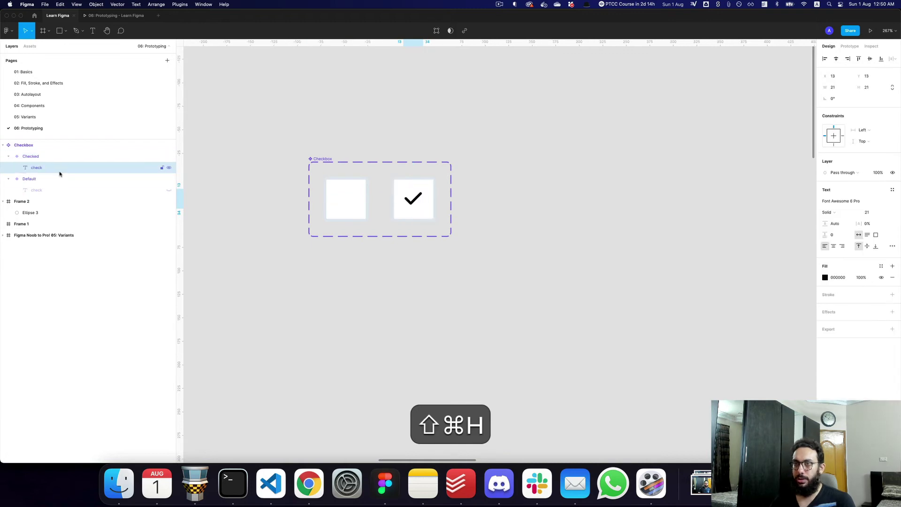
# Remove the stroke from the Checked variant and apply the Blue/Blue:500 color style to its fill
pyautogui.press('Escape')
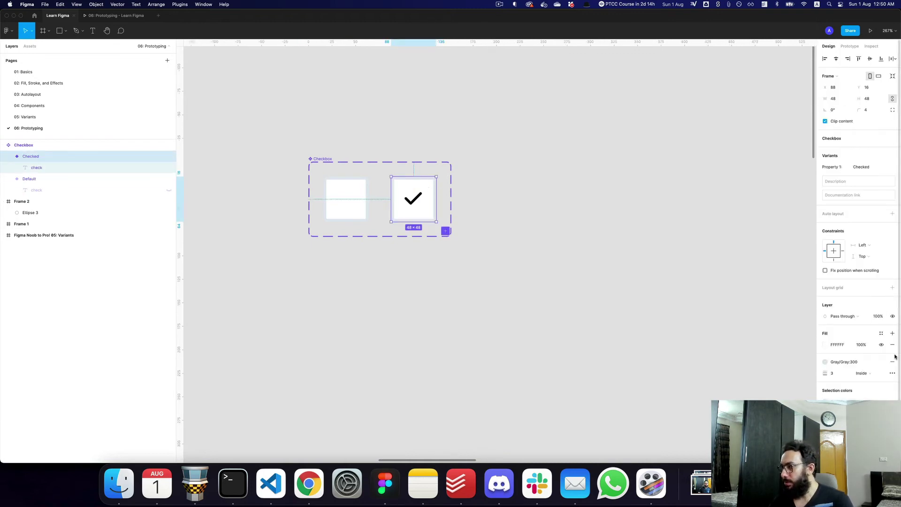
pyautogui.click(892, 362)
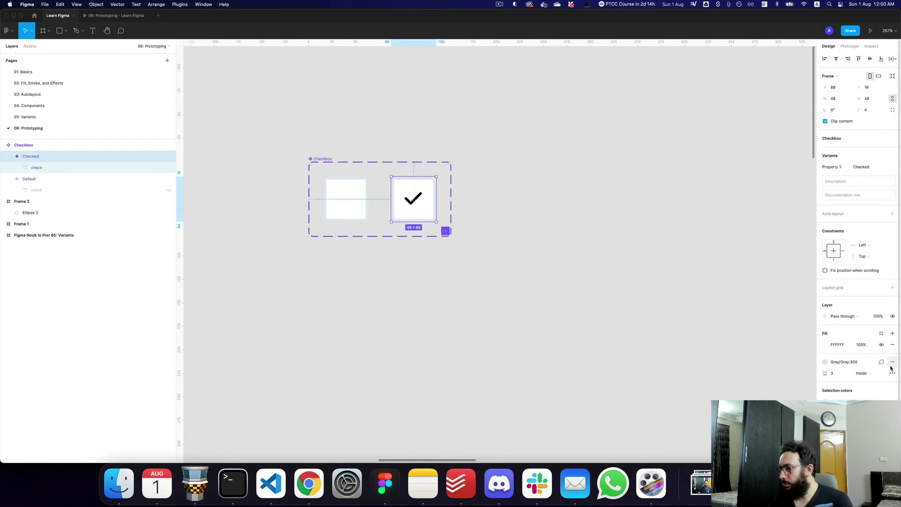
pyautogui.click(881, 333)
pyautogui.click(865, 434)
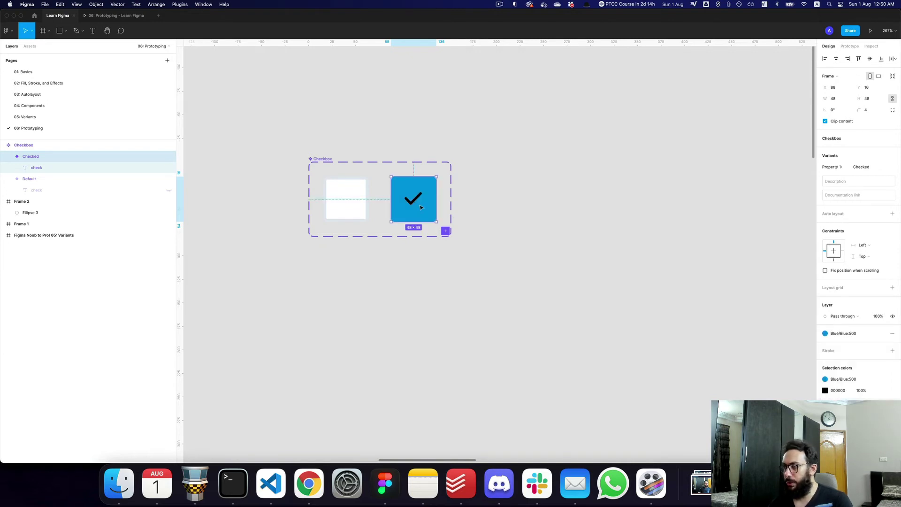
# Apply the White color style to the check icon in the Checked variant
pyautogui.keyDown('super'); pyautogui.click(414, 203); pyautogui.keyUp('super')
pyautogui.click(881, 266)
pyautogui.write('wh')
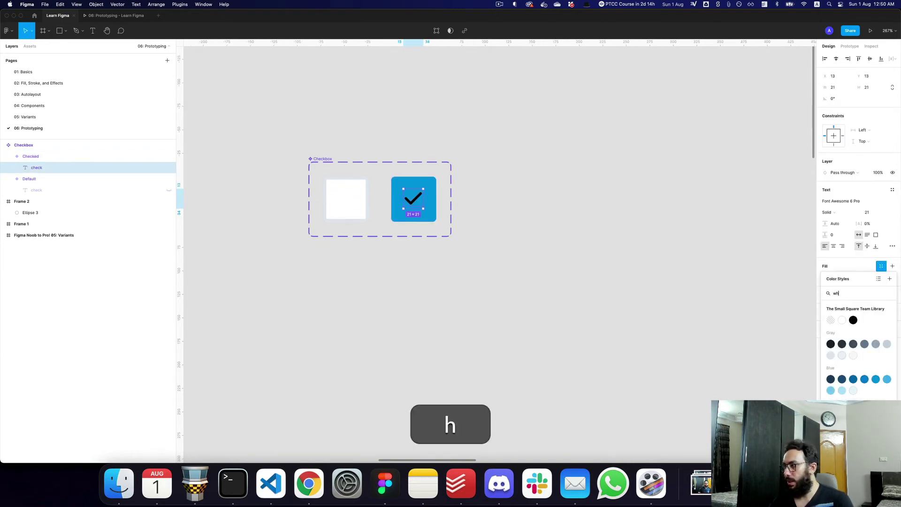
pyautogui.press('Return')
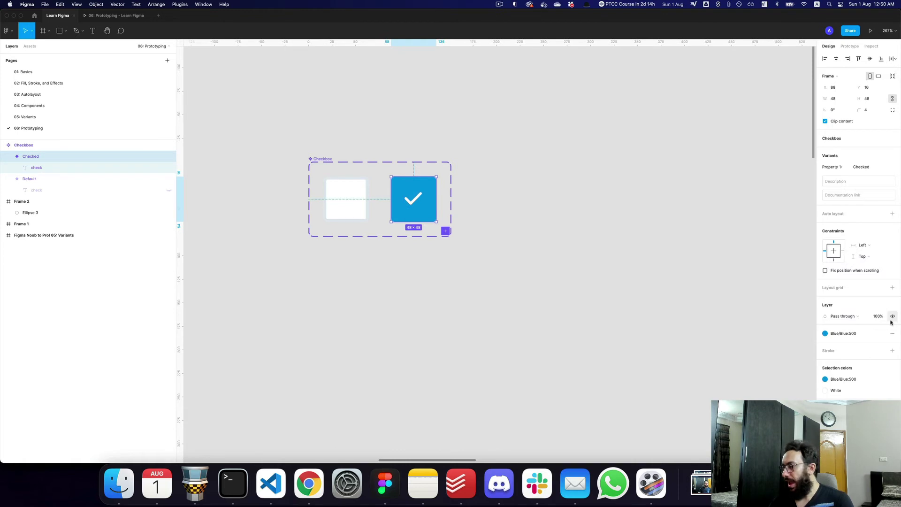
# Change the Checked variant's fill to a darker blue color style
pyautogui.click(855, 335)
pyautogui.click(865, 409)
pyautogui.click(563, 253)
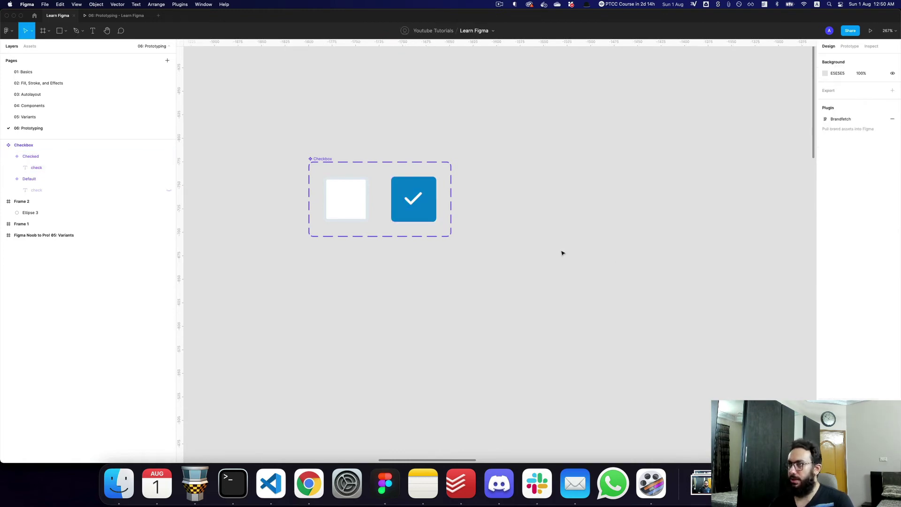
# Show the file's prototype settings and check the Enable interactive components option
pyautogui.press('z')
pyautogui.keyDown('alt'); pyautogui.click(432, 223); pyautogui.keyUp('alt')
pyautogui.keyDown('alt'); pyautogui.click(432, 222); pyautogui.keyUp('alt')
pyautogui.press('space')
pyautogui.moveTo(430, 222); pyautogui.dragTo(385, 184)
pyautogui.press('z')
pyautogui.click(372, 167)
pyautogui.click(371, 167)
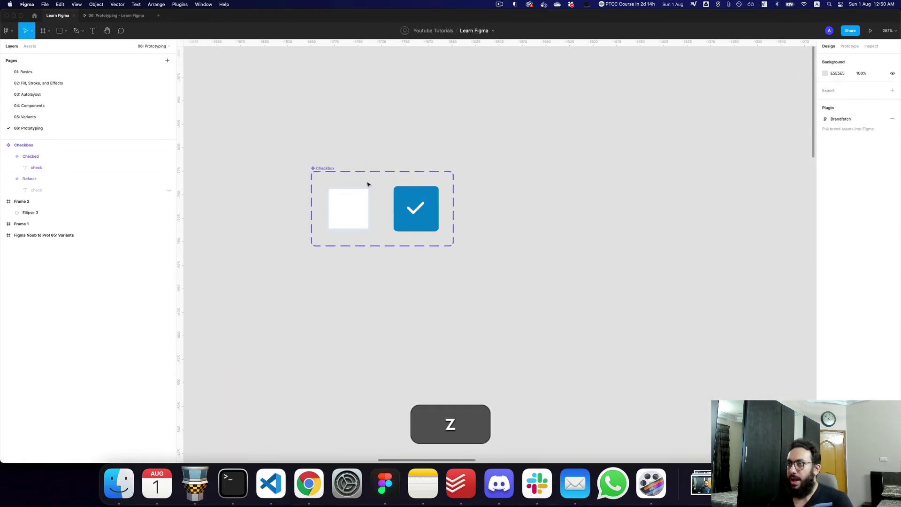
pyautogui.click(366, 178)
pyautogui.click(850, 46)
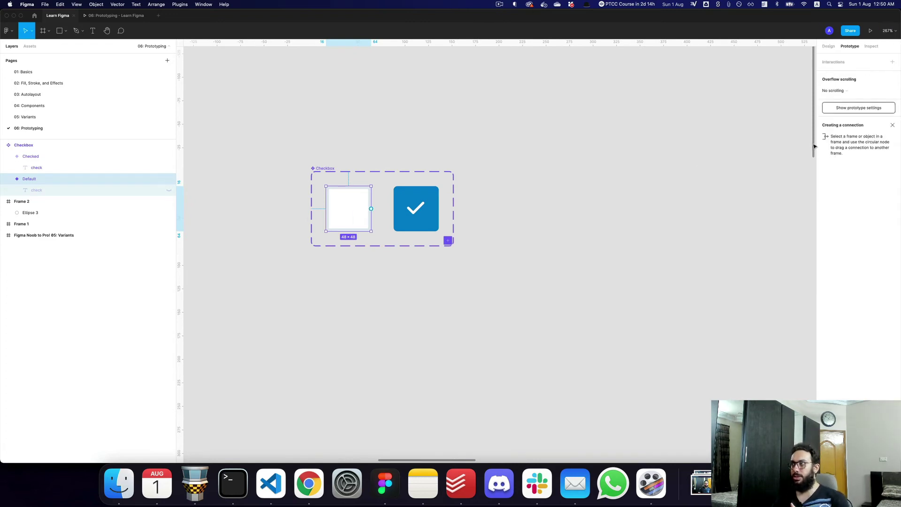
pyautogui.click(853, 109)
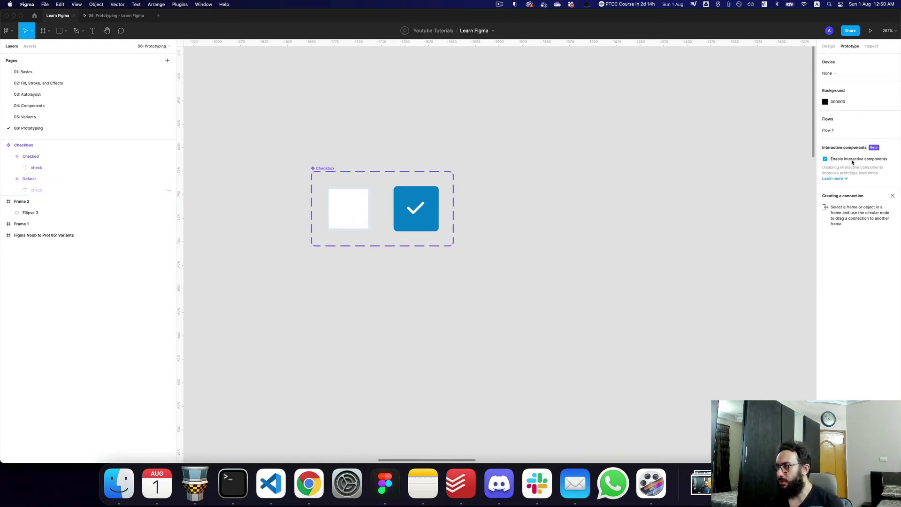
# Connect the Default and Checked variants to each other with on-click Change to interactions
pyautogui.click(357, 203)
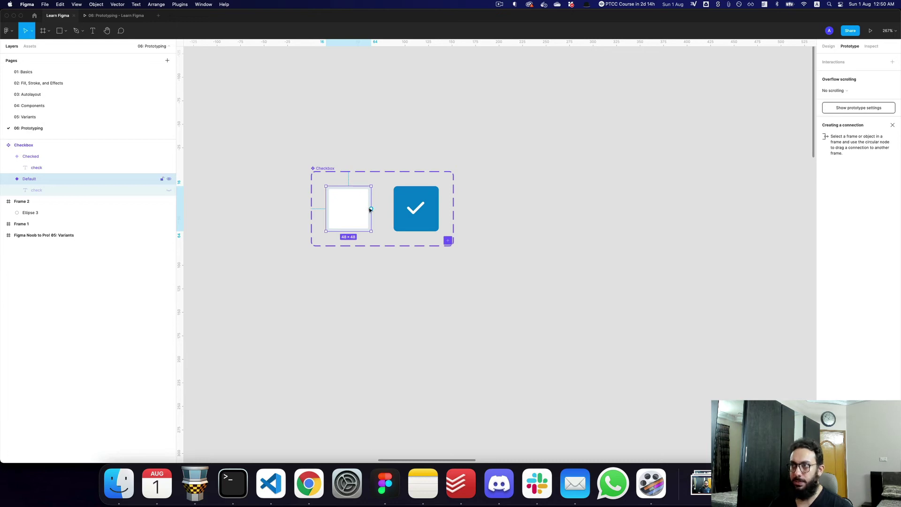
pyautogui.moveTo(371, 209); pyautogui.dragTo(409, 211)
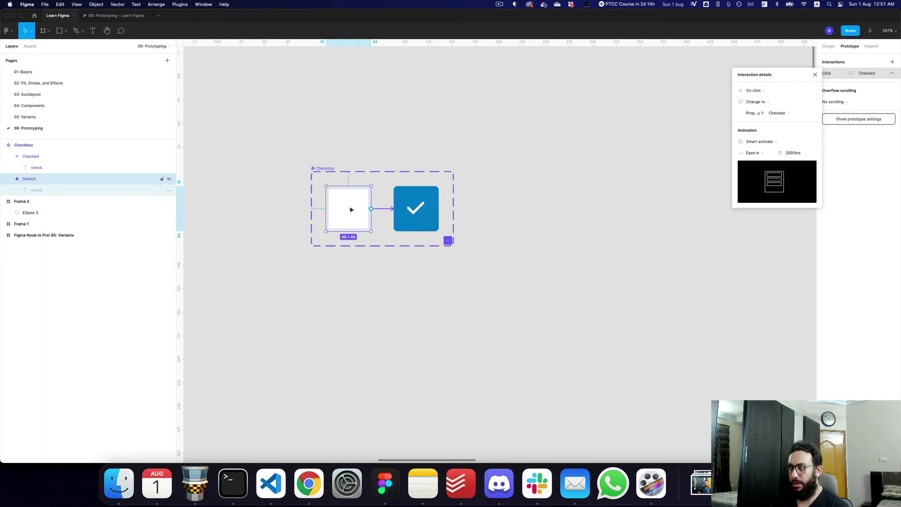
pyautogui.click(412, 205)
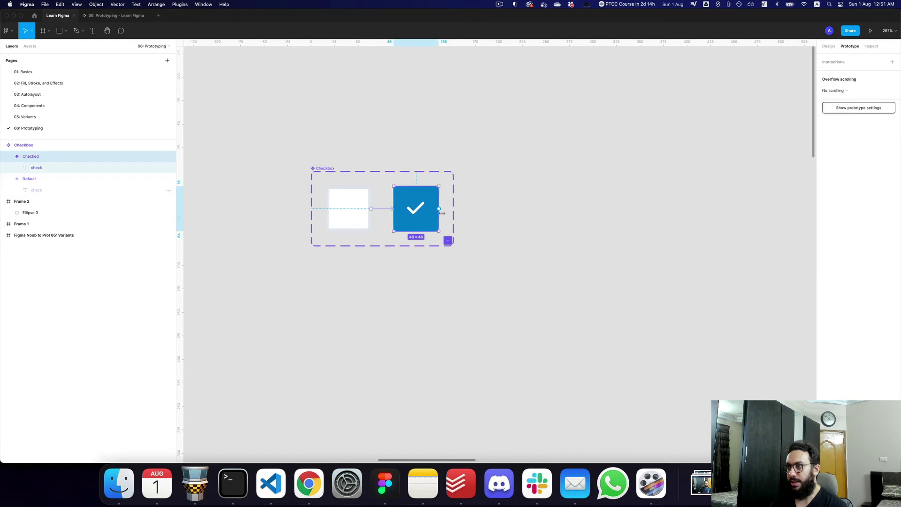
pyautogui.moveTo(440, 210); pyautogui.dragTo(353, 203)
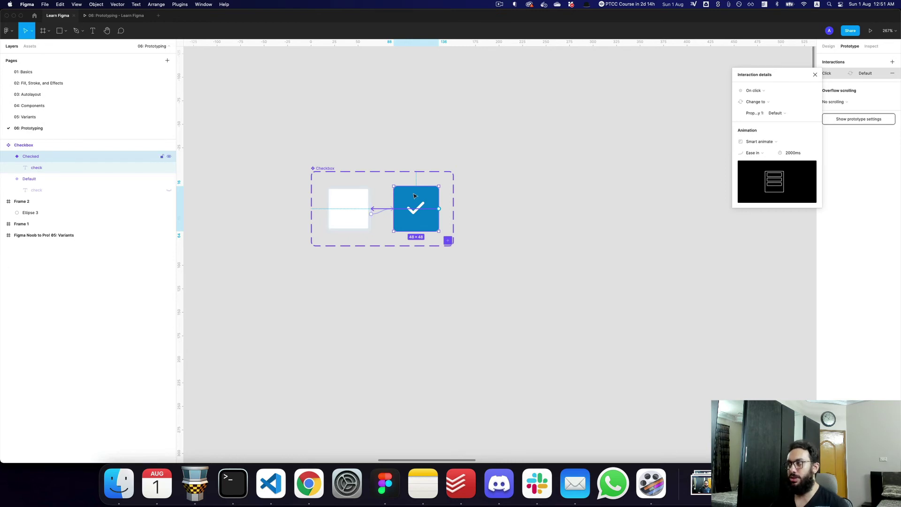
# Set the animation duration of the Checked-to-Default interaction to 300 ms
pyautogui.click(771, 142)
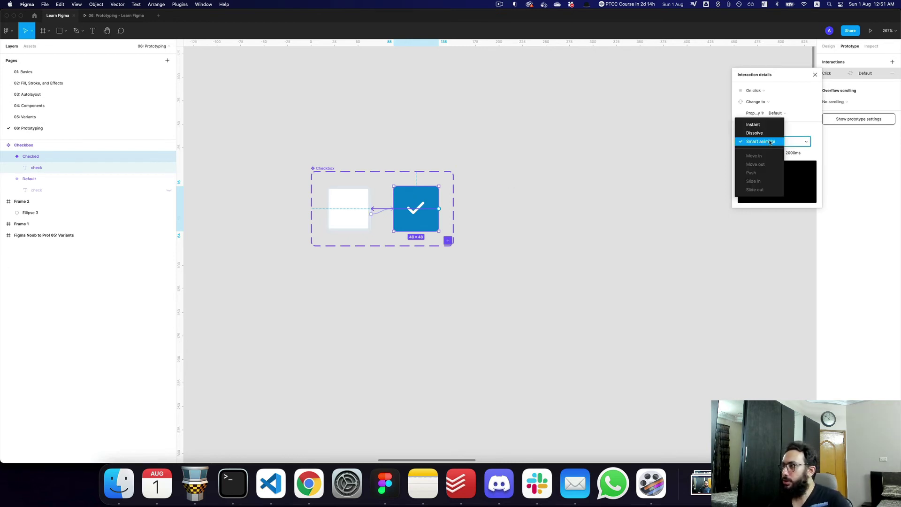
pyautogui.click(785, 143)
pyautogui.click(775, 153)
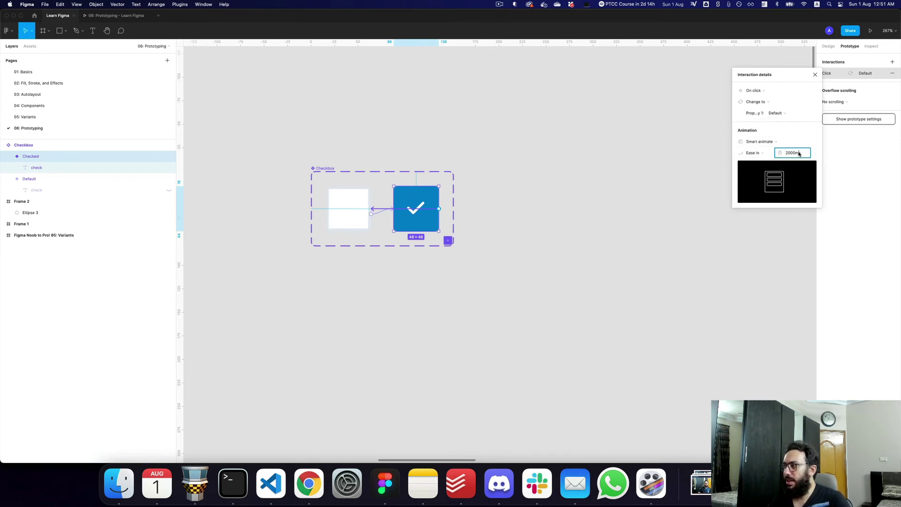
pyautogui.press('cmd+a')
pyautogui.write('400')
pyautogui.press('cmd+a')
pyautogui.write('300')
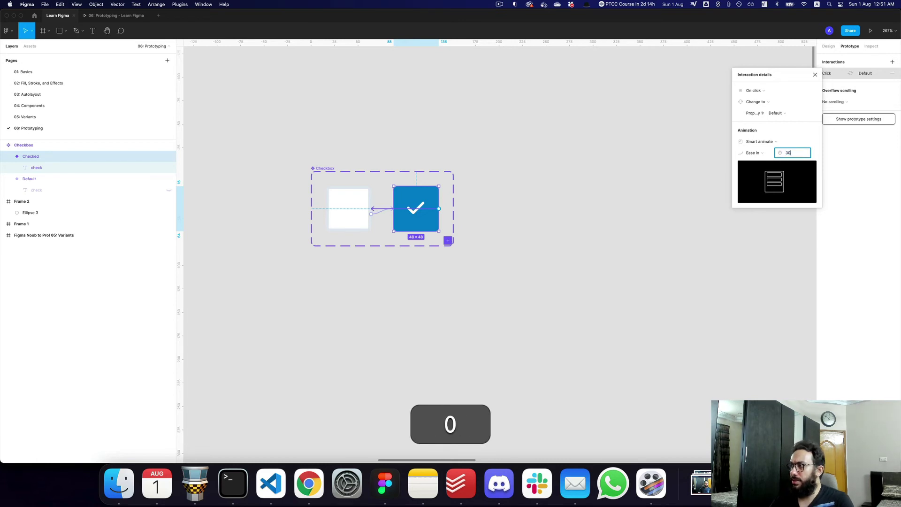
pyautogui.press('Return')
pyautogui.click(816, 75)
# Place an instance of the Default checkbox variant inside Frame 1
pyautogui.hotkey('alt', 'z')
pyautogui.keyDown('alt'); pyautogui.click(681, 133); pyautogui.keyUp('alt')
pyautogui.keyDown('alt'); pyautogui.click(681, 133); pyautogui.keyUp('alt')
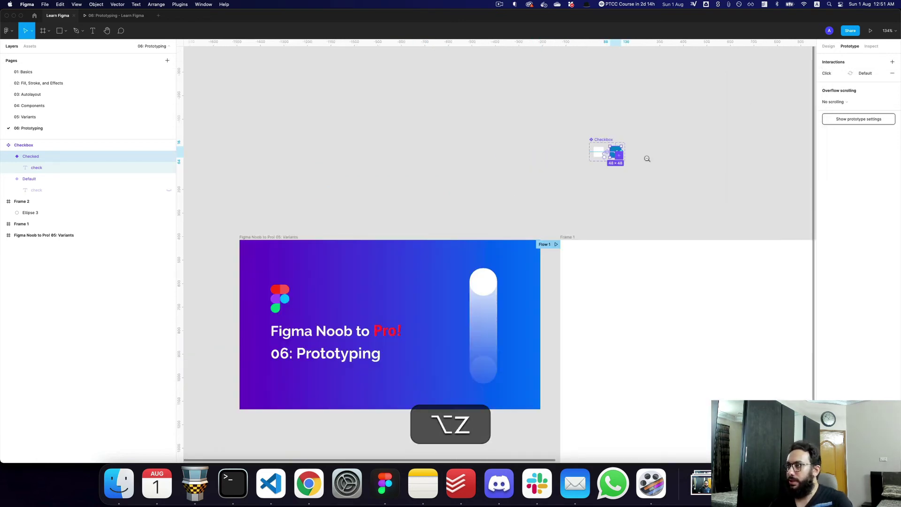
pyautogui.press('space')
pyautogui.moveTo(646, 159); pyautogui.dragTo(573, 297)
pyautogui.click(548, 138)
pyautogui.click(619, 273)
pyautogui.moveTo(654, 277); pyautogui.dragTo(581, 268)
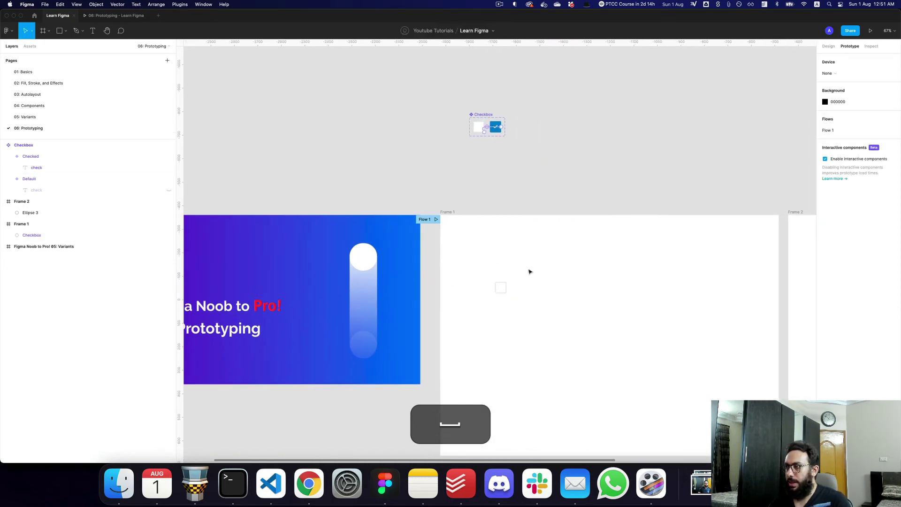
# Add the text "Checkbox" just above the checkbox instance in Frame 1
pyautogui.press('t')
pyautogui.click(495, 270)
pyautogui.write('Checkbox')
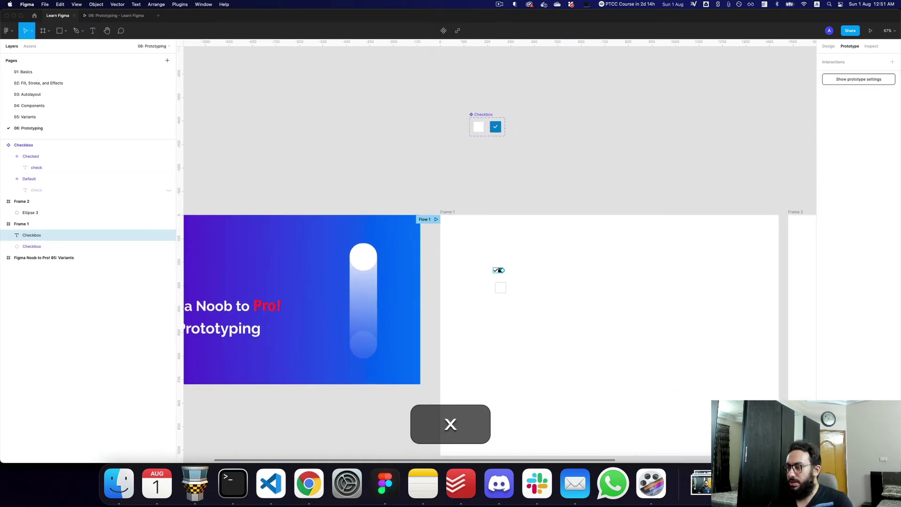
pyautogui.press('Escape')
# Apply the Bold 12/150 text style to the Checkbox label, detach the style and set the font size to 24
pyautogui.click(830, 47)
pyautogui.click(893, 201)
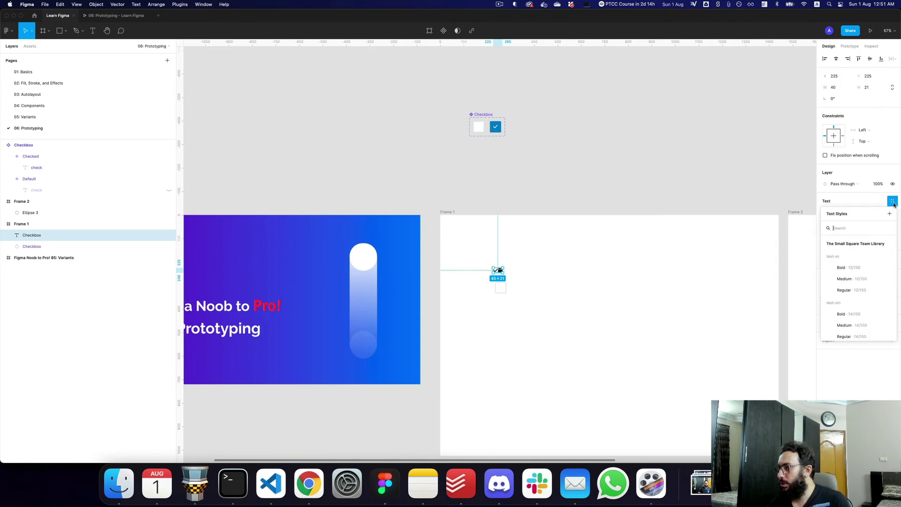
pyautogui.click(858, 271)
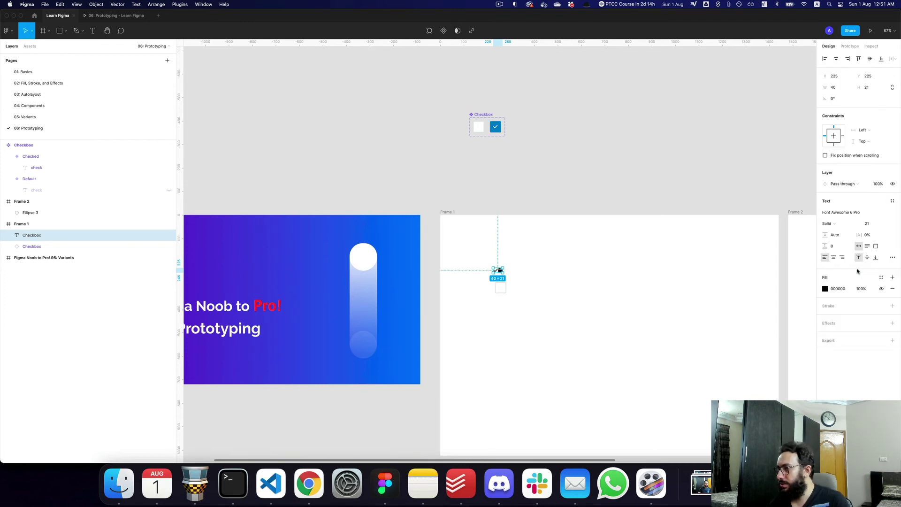
pyautogui.click(893, 201)
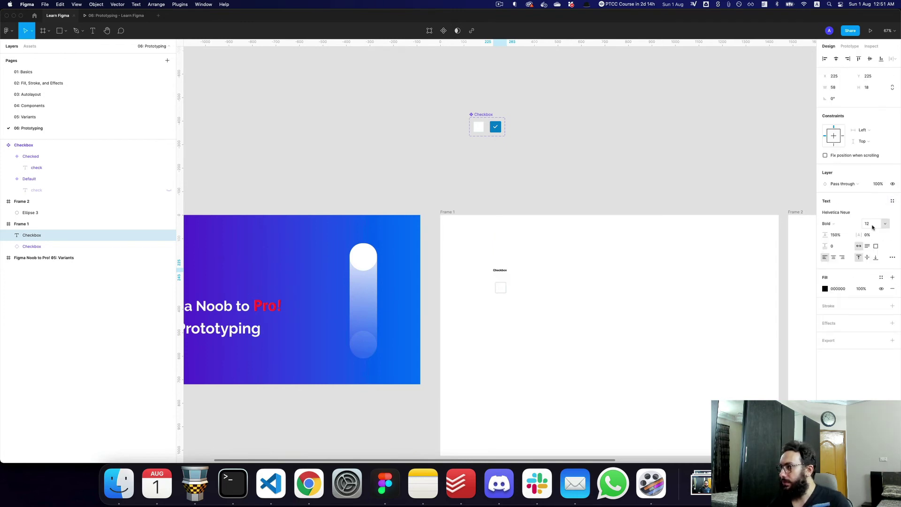
pyautogui.click(873, 226)
pyautogui.write('24')
pyautogui.press('Return')
# Move the Checkbox label to the left of the checkbox instance, vertically in line with it
pyautogui.click(616, 284)
pyautogui.press('z')
pyautogui.click(547, 277)
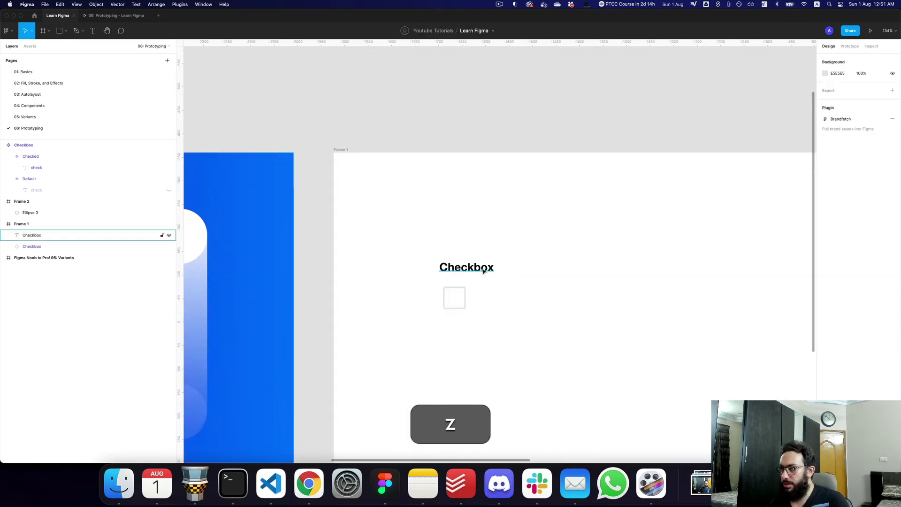
pyautogui.moveTo(458, 269); pyautogui.dragTo(391, 300)
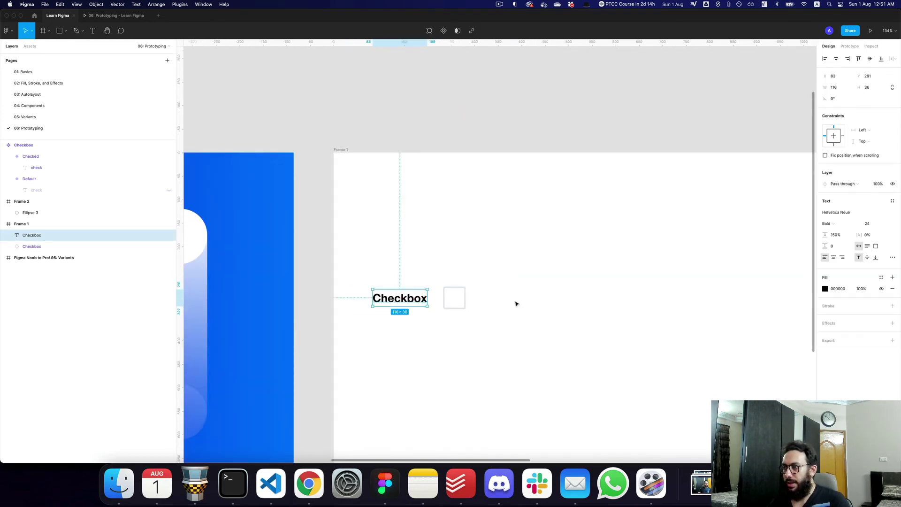
pyautogui.moveTo(509, 327); pyautogui.dragTo(378, 265)
pyautogui.hotkey('shift', 'a')
pyautogui.press('super+z')
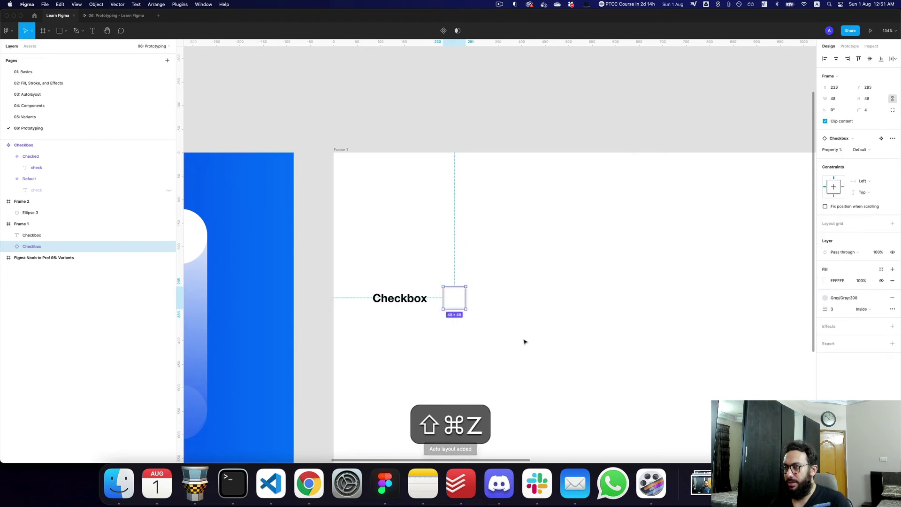
# Put the label and checkbox in an auto layout centred in Frame 1, with its items vertically centred
pyautogui.moveTo(511, 339); pyautogui.dragTo(343, 244)
pyautogui.hotkey('shift', 'a')
pyautogui.hotkey('alt', 'h')
pyautogui.hotkey('alt', 'v')
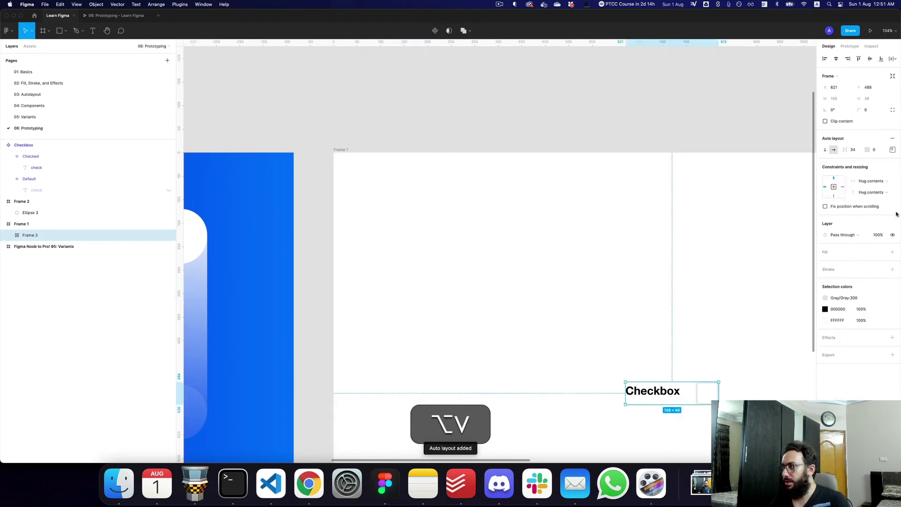
pyautogui.click(892, 150)
pyautogui.click(570, 173)
# Restart the prototype preview and toggle the checkbox several times to test its checked and unchecked states
pyautogui.press('super+3')
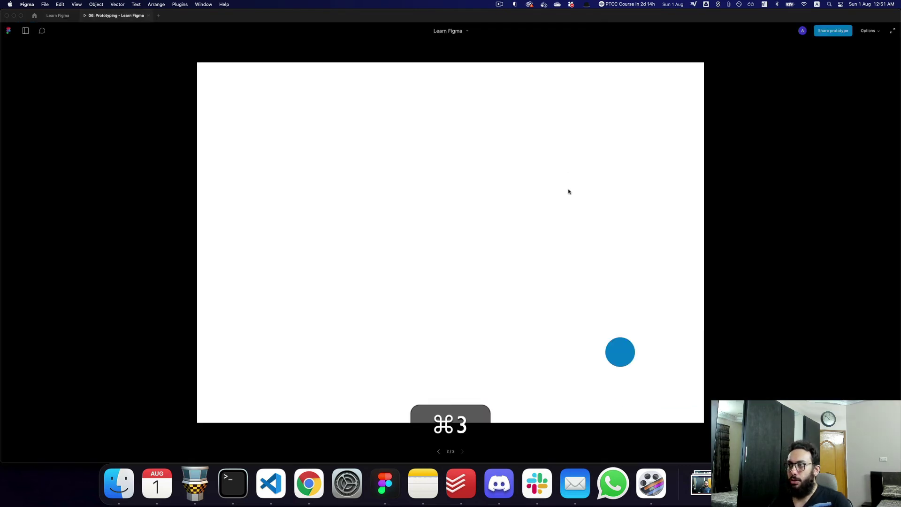
pyautogui.press('super+r')
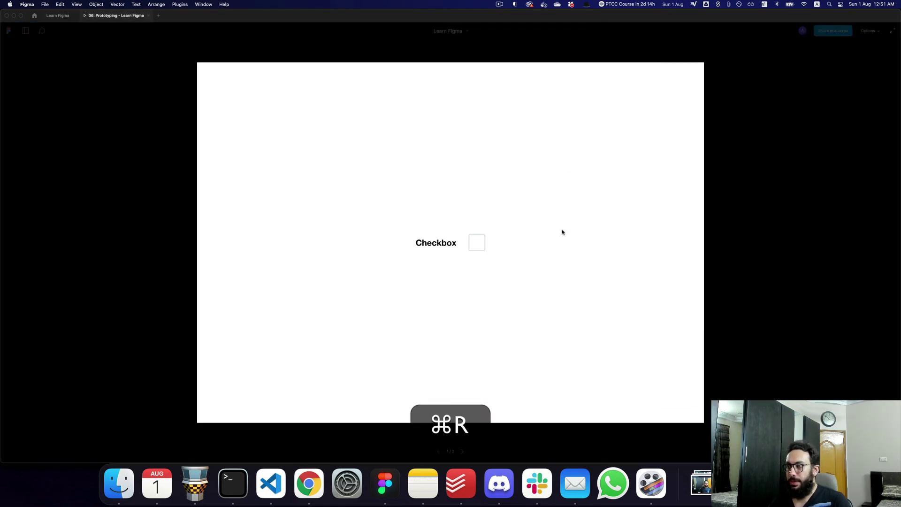
pyautogui.click(480, 246)
pyautogui.click(480, 246)
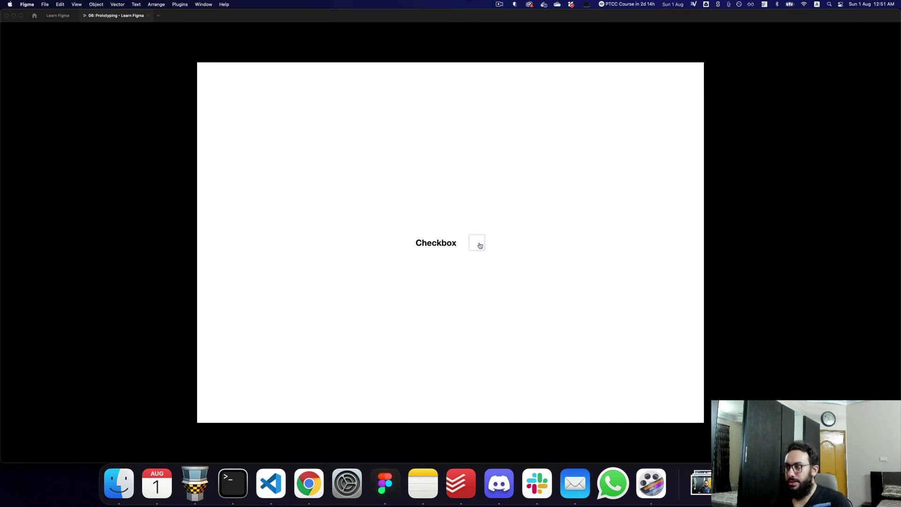
pyautogui.click(480, 245)
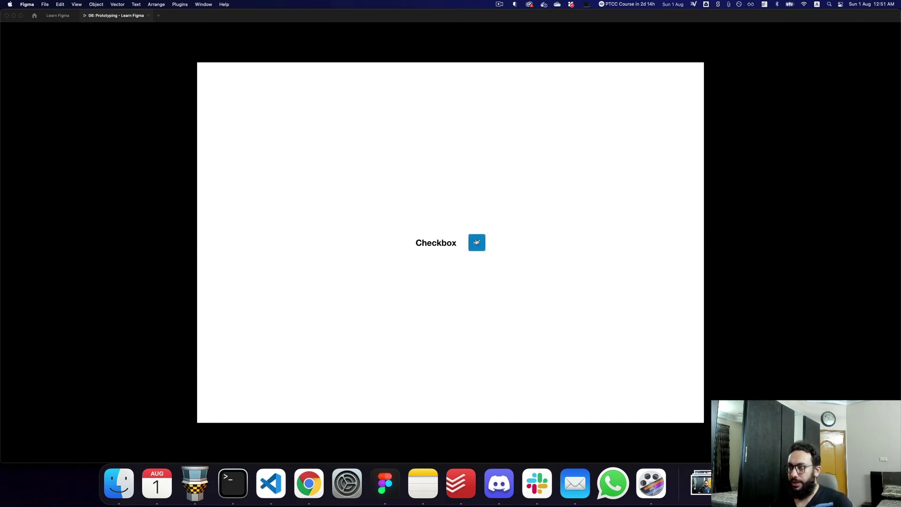
# Return to the design file and set the animation of the Checked variant's change-to-Default interaction to Instant
pyautogui.click(477, 245)
pyautogui.press('super+2')
pyautogui.press('z')
pyautogui.keyDown('alt'); pyautogui.click(507, 235); pyautogui.keyUp('alt')
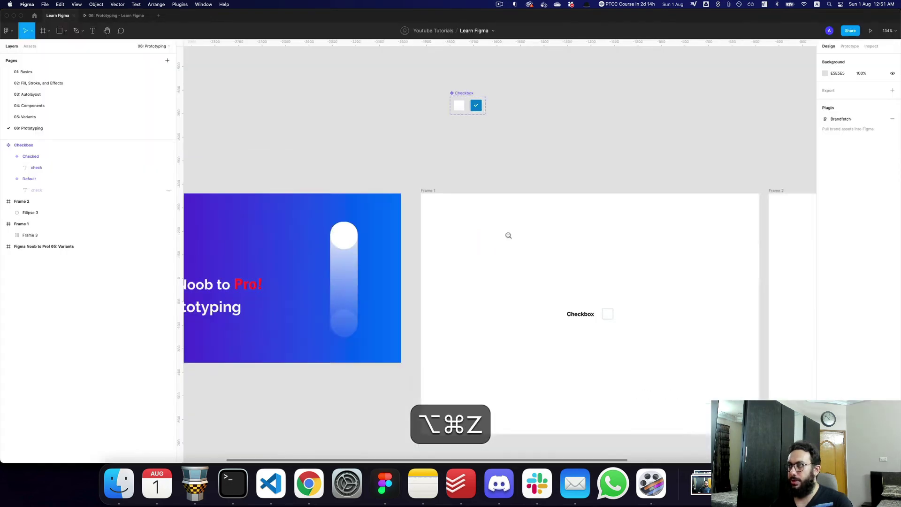
pyautogui.keyDown('alt'); pyautogui.click(507, 236); pyautogui.keyUp('alt')
pyautogui.moveTo(536, 182); pyautogui.dragTo(524, 198)
pyautogui.press('z')
pyautogui.click(479, 168)
pyautogui.click(479, 168)
pyautogui.click(852, 48)
pyautogui.press('z')
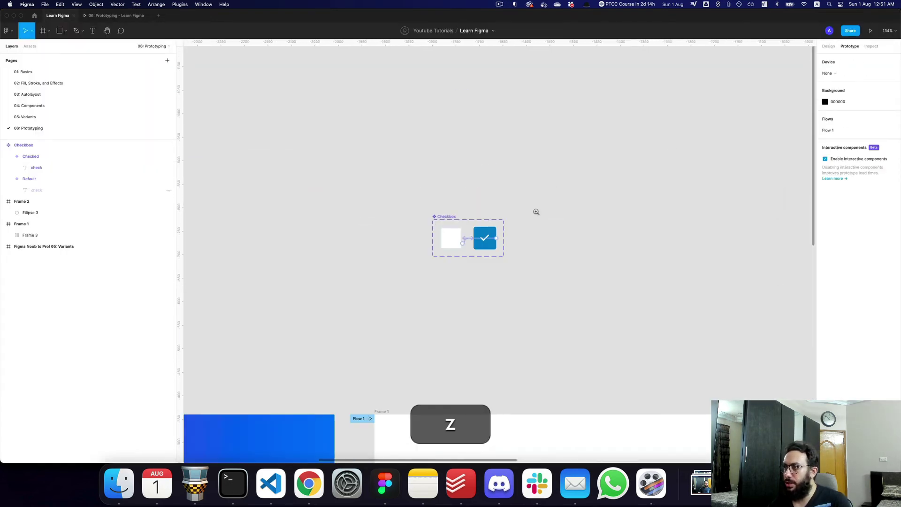
pyautogui.click(536, 212)
pyautogui.click(398, 266)
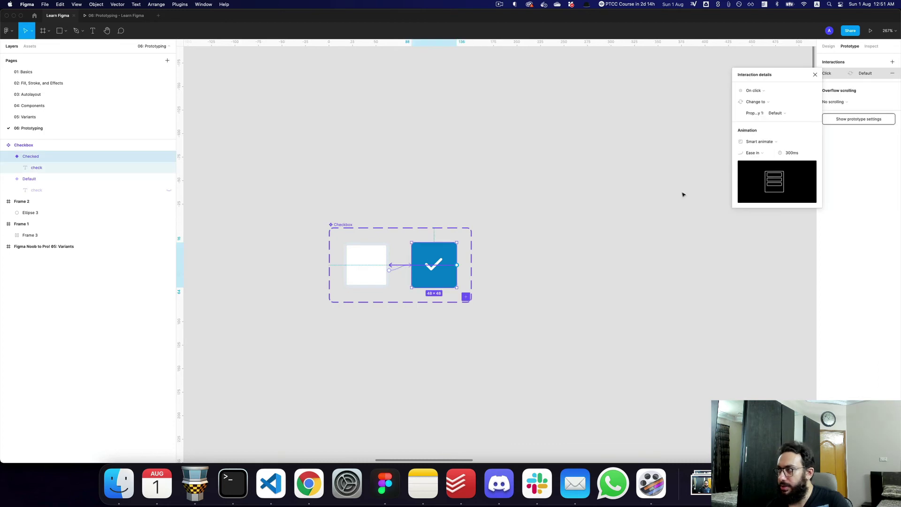
pyautogui.click(787, 142)
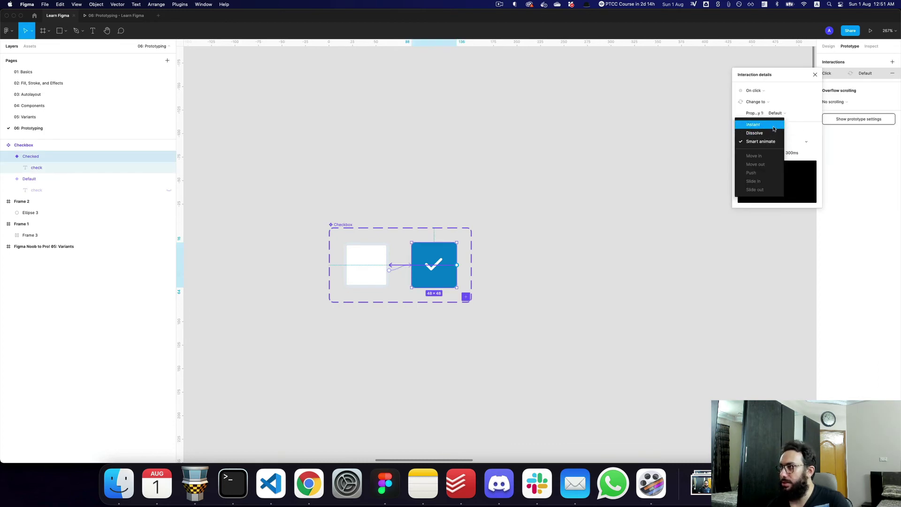
pyautogui.click(773, 126)
# Set the animation of the Default variant's change-to-Checked interaction to Instant
pyautogui.click(393, 267)
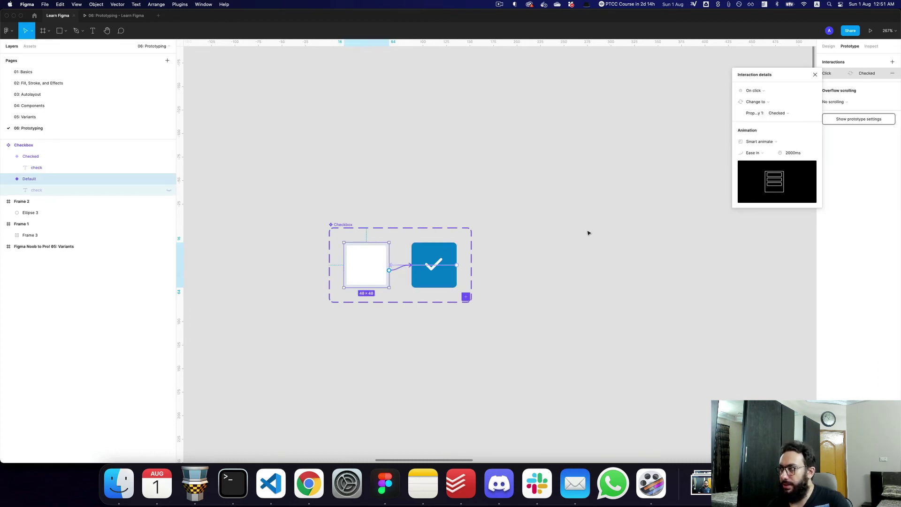
pyautogui.click(775, 142)
pyautogui.click(767, 127)
# Restart the prototype preview and toggle the checkbox repeatedly to test the instant change between its variants
pyautogui.press('super+r')
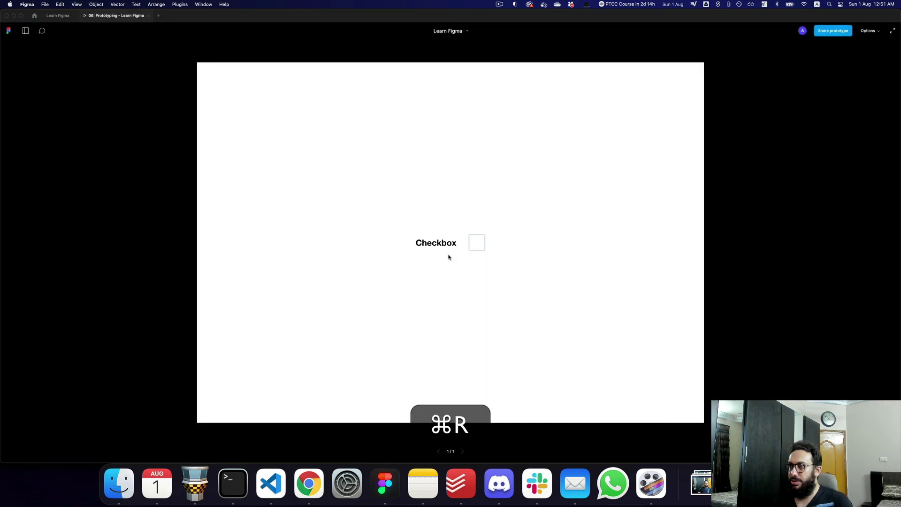
pyautogui.click(474, 246)
pyautogui.click(475, 247)
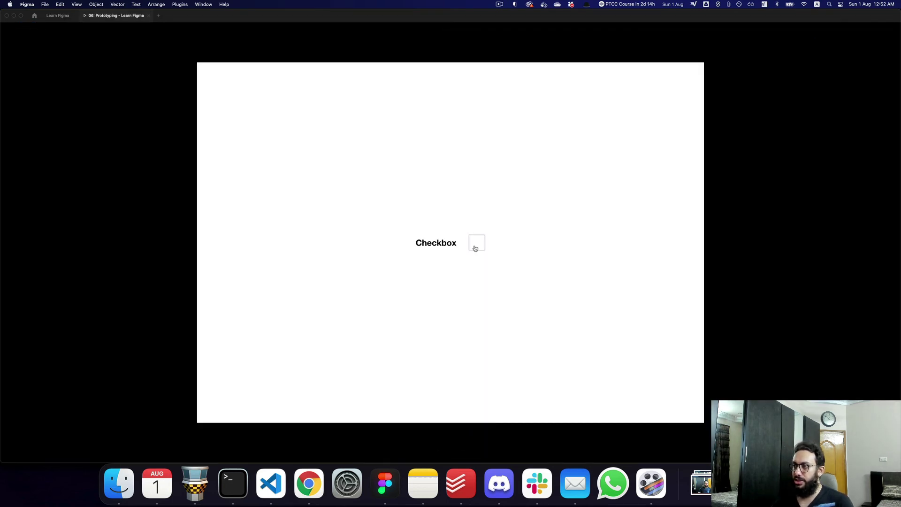
pyautogui.click(476, 247)
pyautogui.click(475, 247)
# In the design file, duplicate the labelled checkbox to make six in total, scattered around Frame 1
pyautogui.press('super+2')
pyautogui.press('z')
pyautogui.keyDown('alt'); pyautogui.click(617, 284); pyautogui.keyUp('alt')
pyautogui.keyDown('alt'); pyautogui.click(618, 284); pyautogui.keyUp('alt')
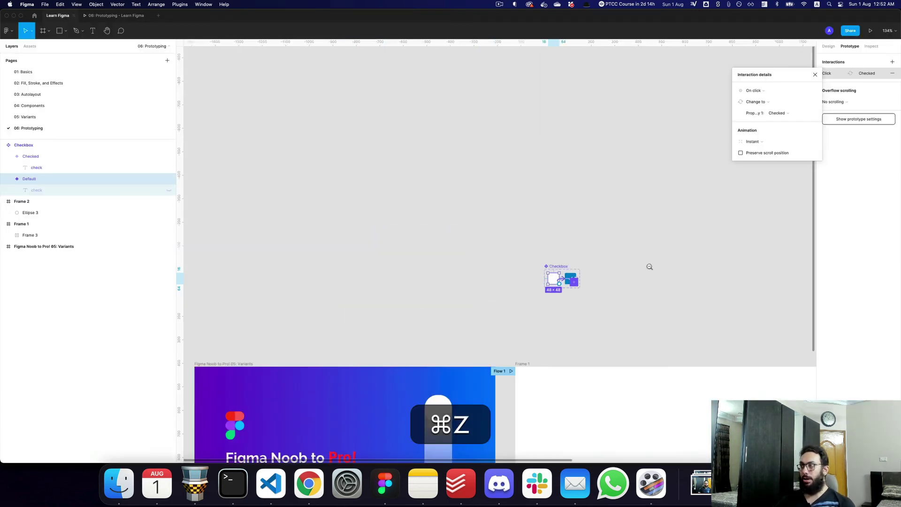
pyautogui.click(829, 47)
pyautogui.press('space')
pyautogui.moveTo(736, 280); pyautogui.dragTo(499, 145)
pyautogui.press('z')
pyautogui.keyDown('alt'); pyautogui.click(528, 180); pyautogui.keyUp('alt')
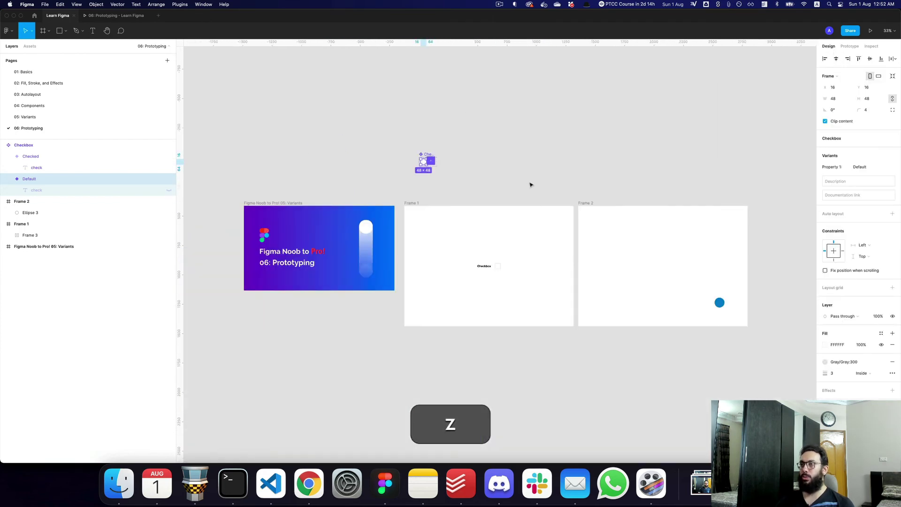
pyautogui.click(510, 282)
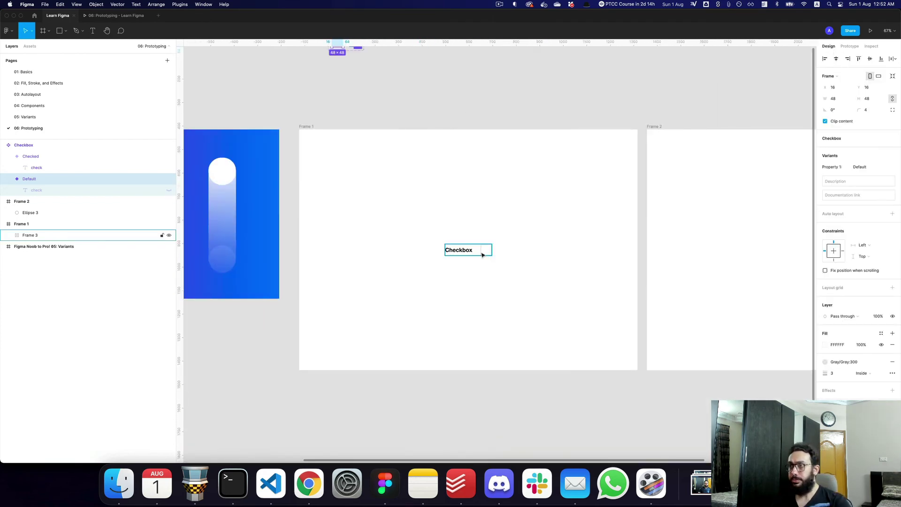
pyautogui.scroll(2, 425, 189)
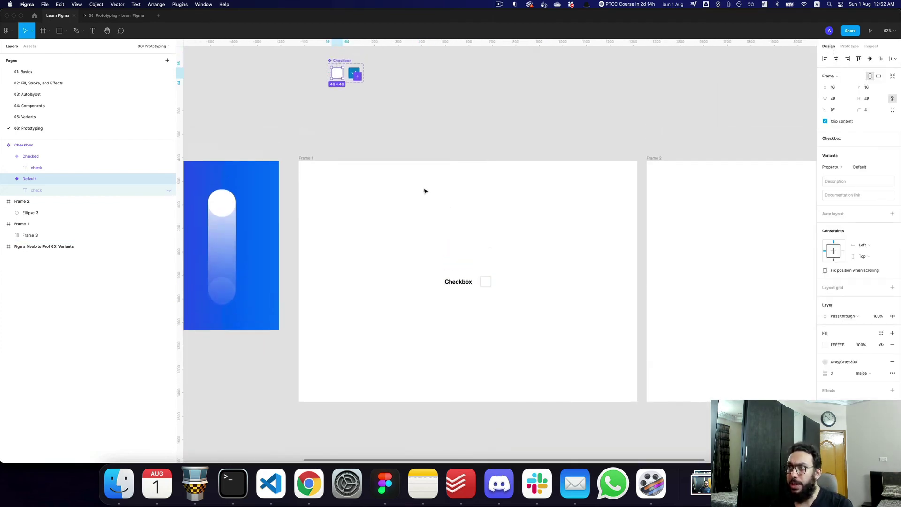
pyautogui.click(483, 285)
pyautogui.moveTo(482, 283); pyautogui.dragTo(746, 256)
pyautogui.press('alt+super+z')
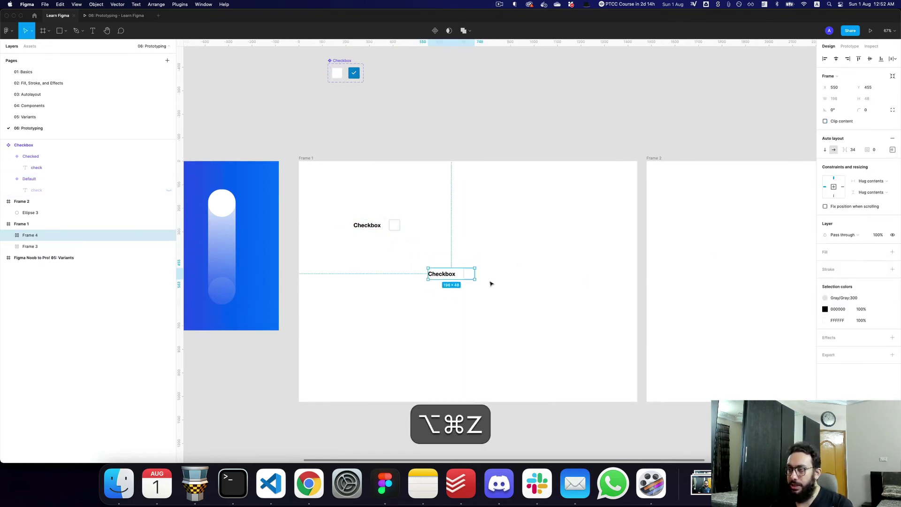
pyautogui.moveTo(462, 276); pyautogui.dragTo(484, 207)
# Restart the prototype preview and toggle several of the checkboxes to test that each one works independently
pyautogui.press('alt+super+3')
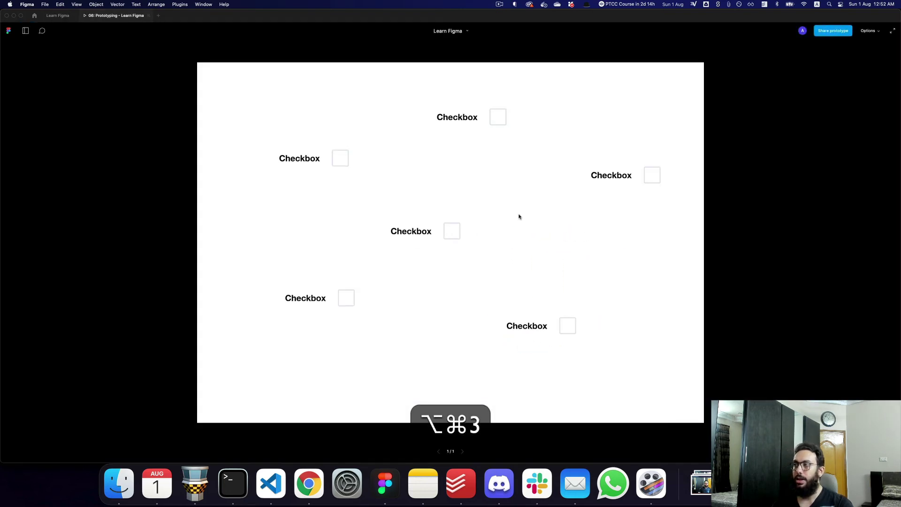
pyautogui.press('r')
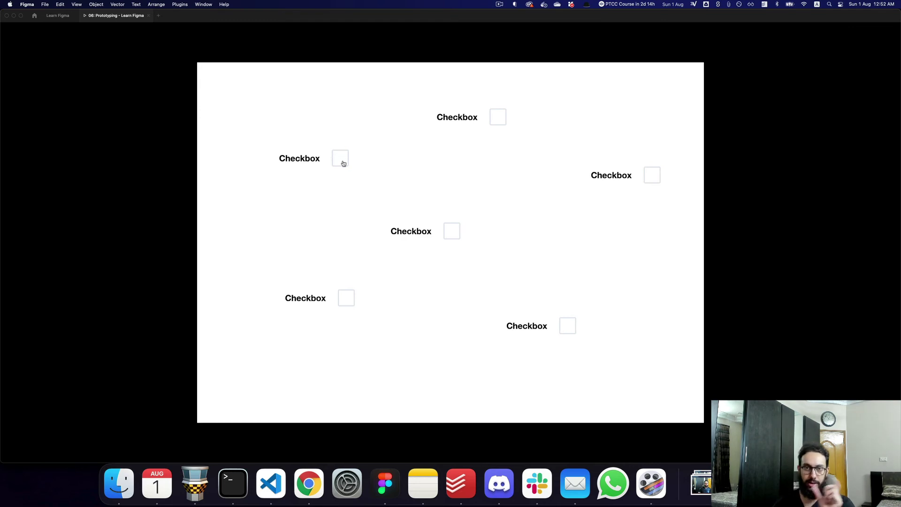
pyautogui.click(343, 161)
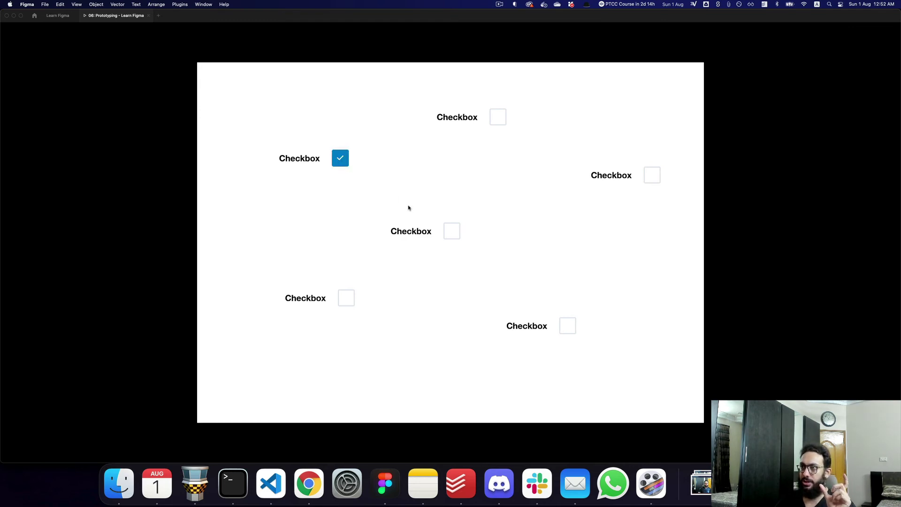
pyautogui.click(455, 238)
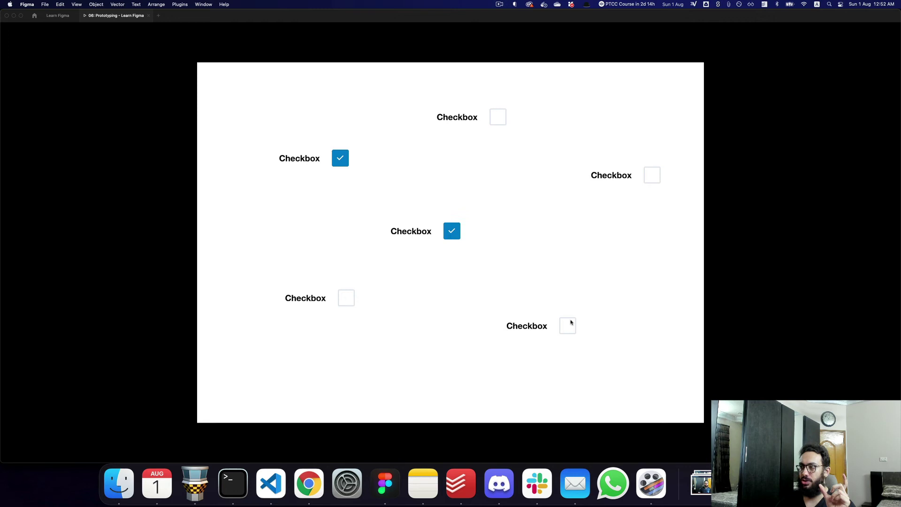
pyautogui.click(649, 184)
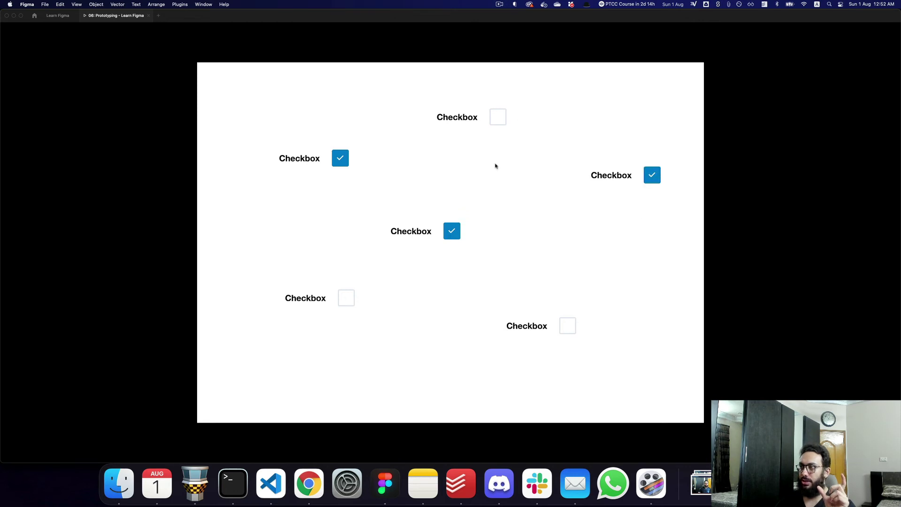
pyautogui.click(655, 174)
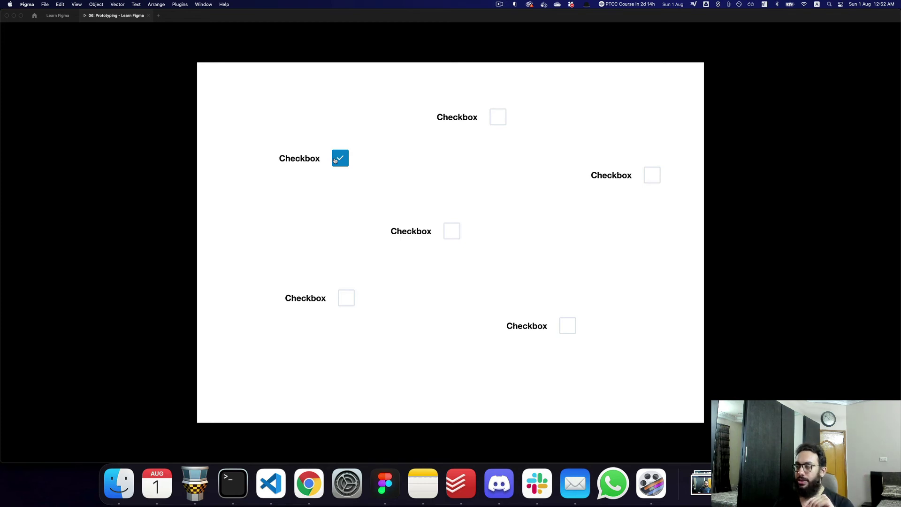
pyautogui.click(345, 162)
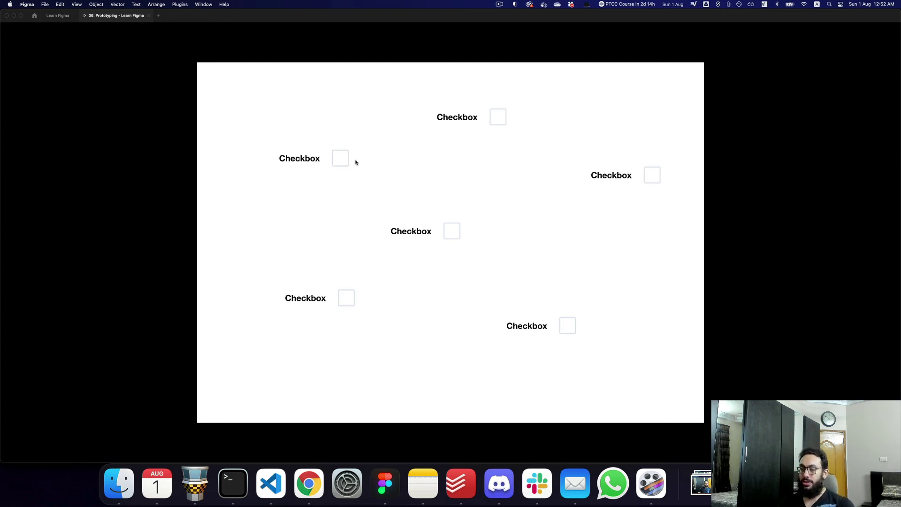
# Return to the design file and add a flow starting point to Frame 2
pyautogui.press('super+2')
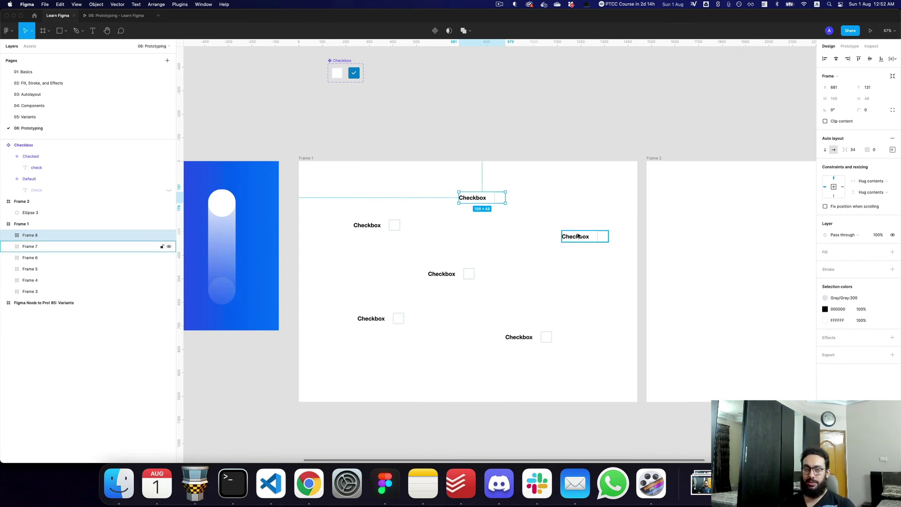
pyautogui.click(601, 267)
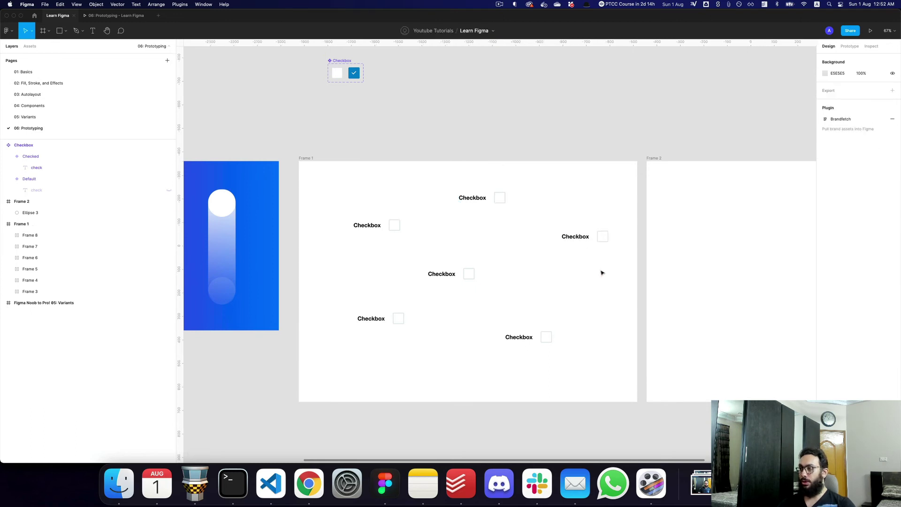
pyautogui.press('space')
pyautogui.moveTo(590, 259); pyautogui.dragTo(568, 268)
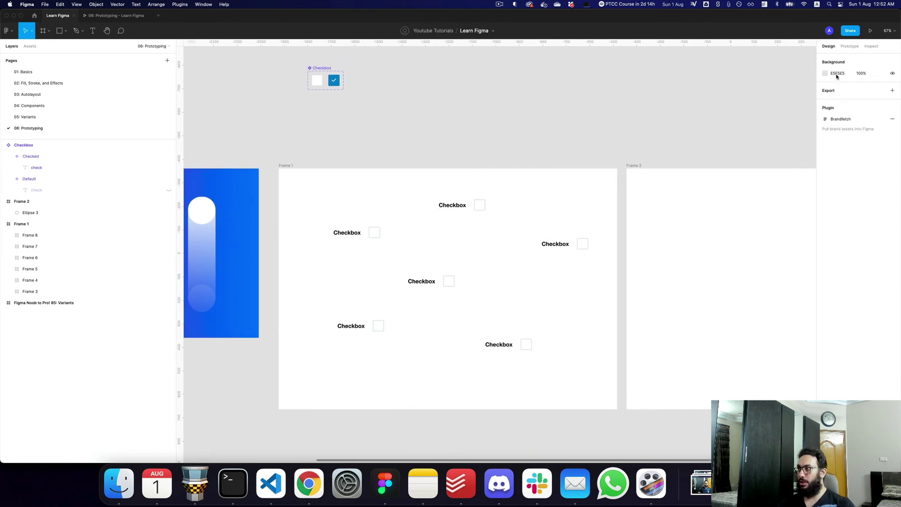
pyautogui.click(850, 46)
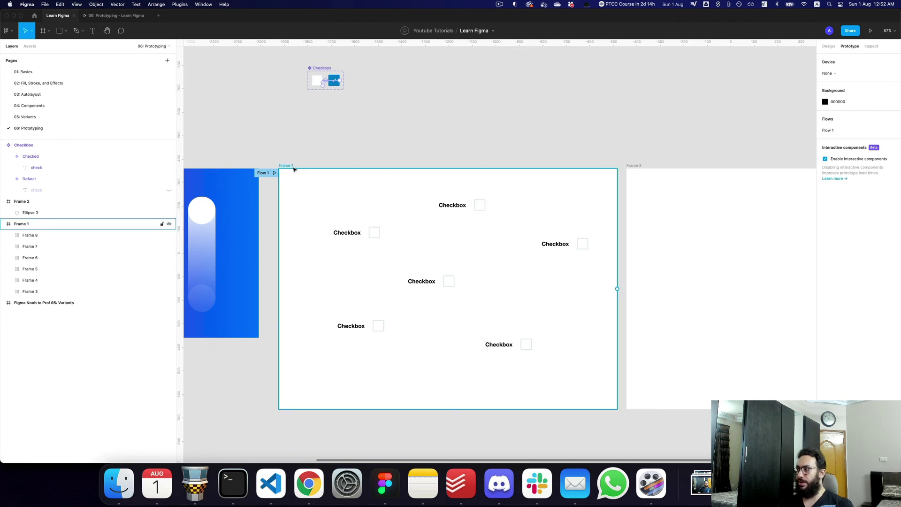
pyautogui.moveTo(834, 135)
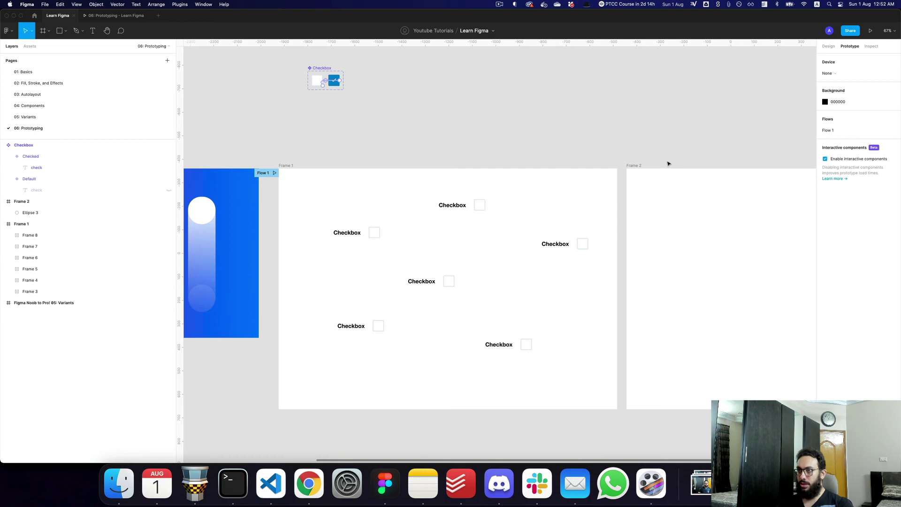
pyautogui.click(633, 167)
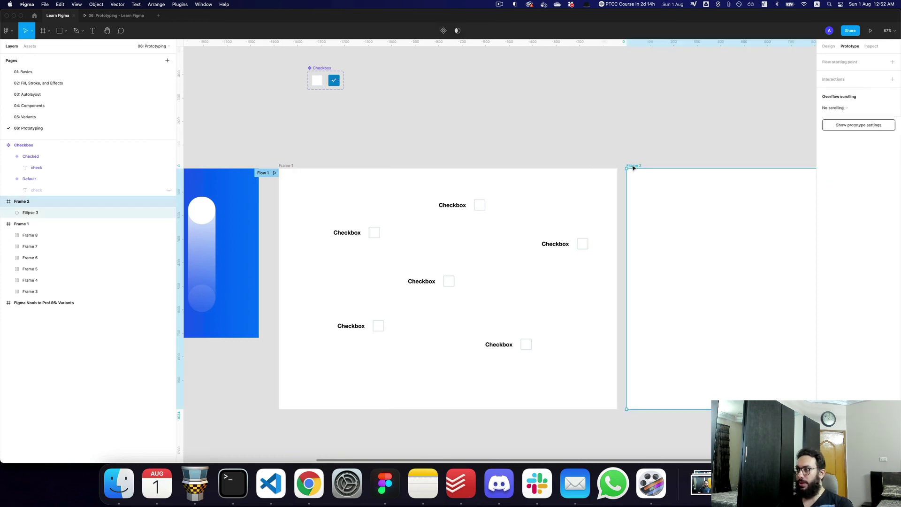
pyautogui.click(892, 61)
# Add a text label reading "Flow 2" inside Frame 2
pyautogui.moveTo(695, 243); pyautogui.dragTo(593, 240)
pyautogui.press('t')
pyautogui.click(604, 263)
pyautogui.write('F')
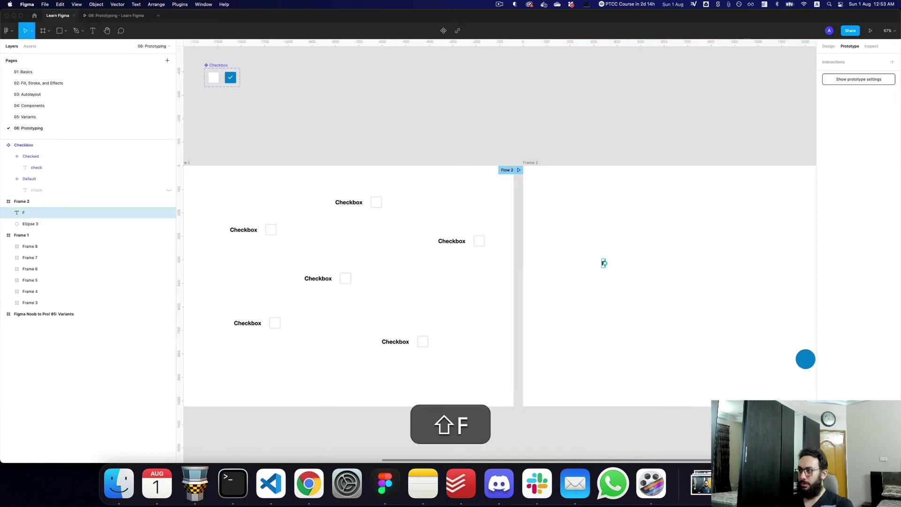
pyautogui.write('low 2')
pyautogui.press('Escape')
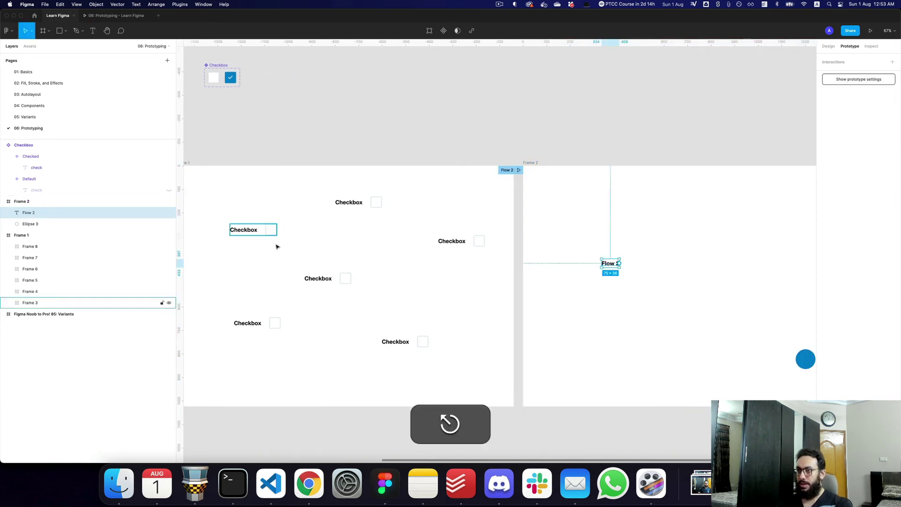
# Add a text label reading "Flow 1" in Frame 1, above its upper-left checkbox
pyautogui.press('t')
pyautogui.click(228, 200)
pyautogui.write('Flow 1')
pyautogui.press('Escape')
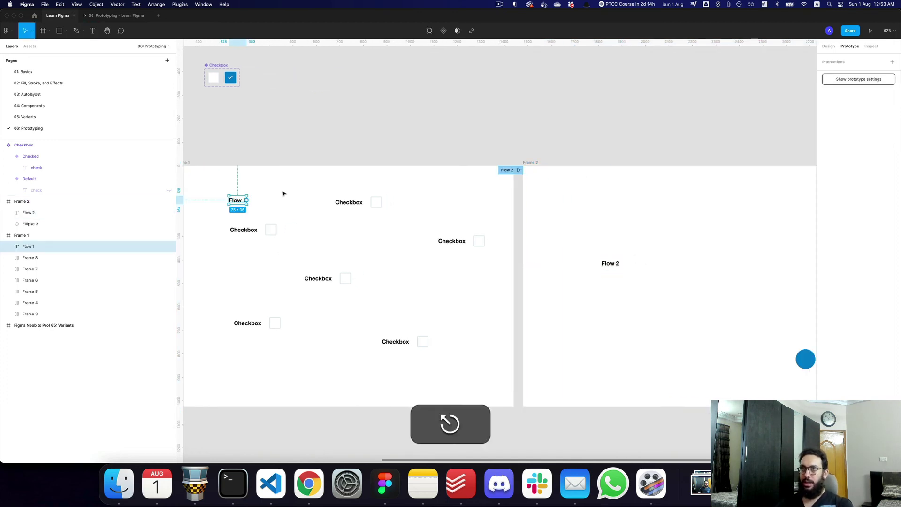
# Restart the prototype preview, show its list of flows and switch between Flow 1 and Flow 2
pyautogui.press('super+3')
pyautogui.press('super+r')
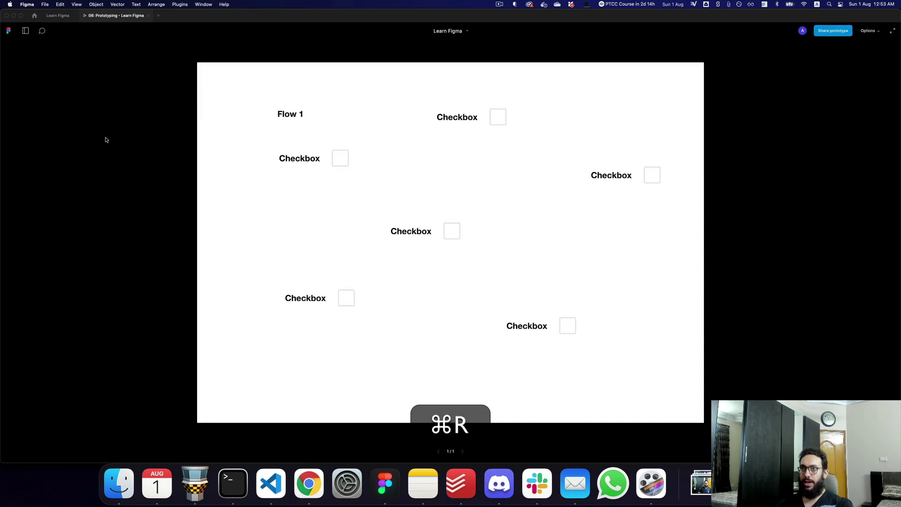
pyautogui.click(26, 32)
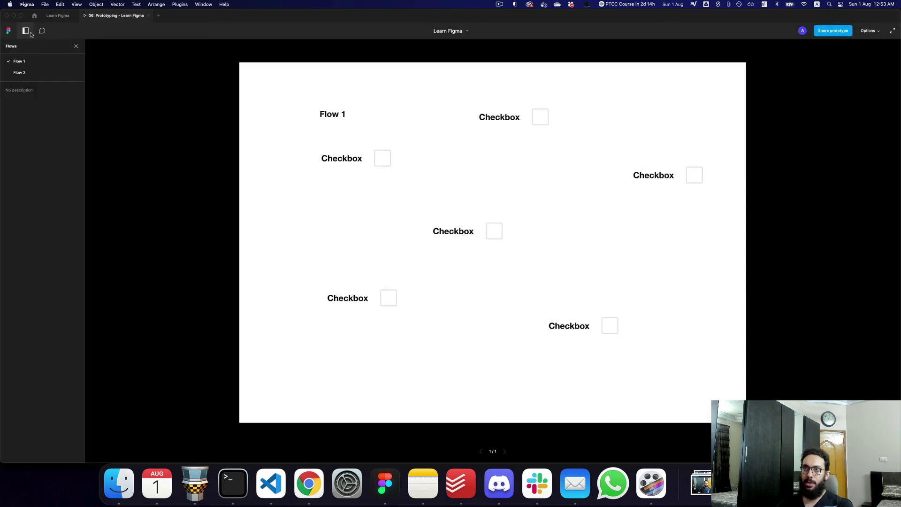
pyautogui.click(26, 74)
pyautogui.click(26, 73)
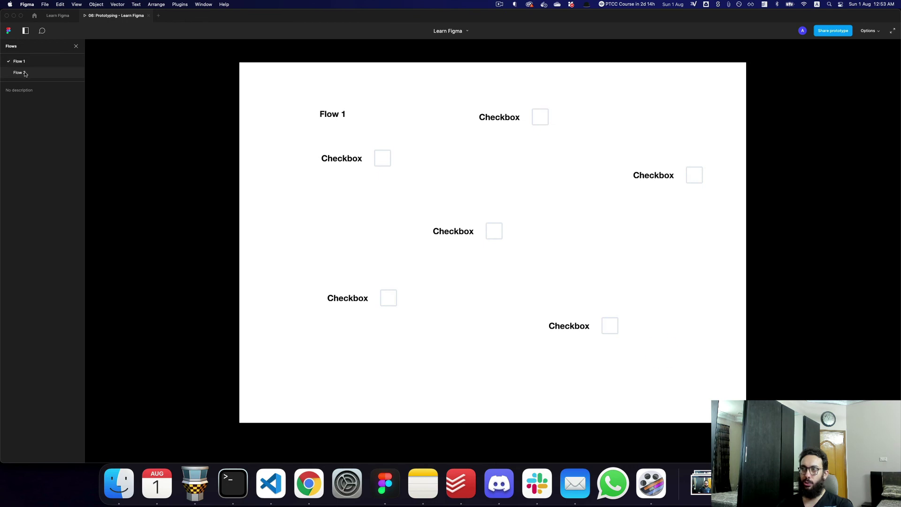
# Return to the design file and examine the flow starting points on Frame 1 and Frame 2
pyautogui.press('super+2')
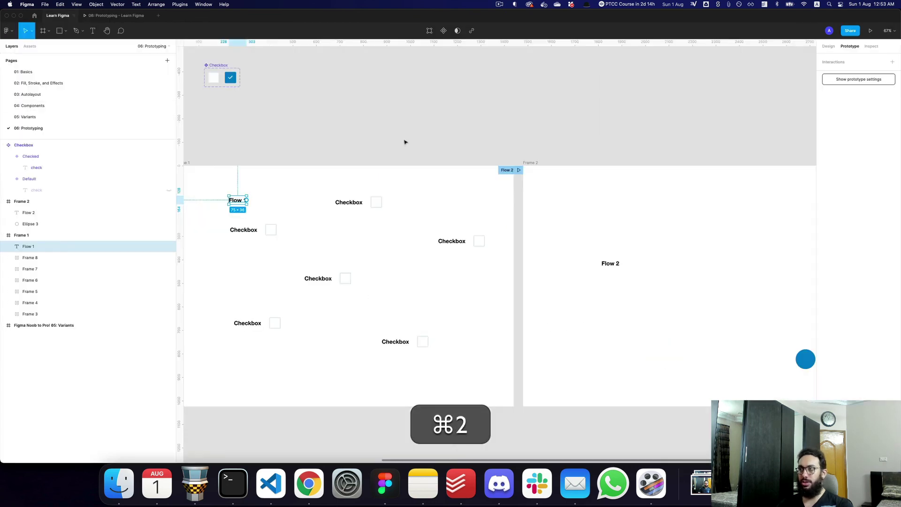
pyautogui.hscroll(-1, 565, 200)
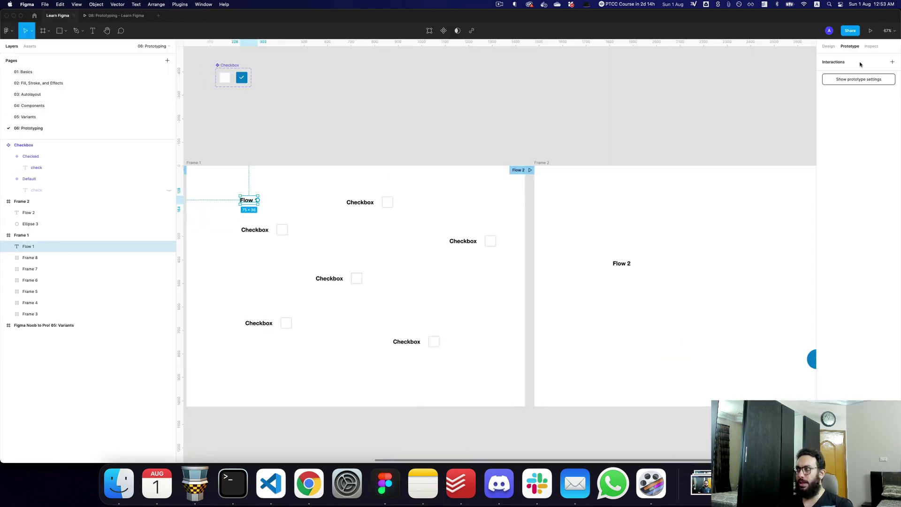
pyautogui.hscroll(-1, 719, 101)
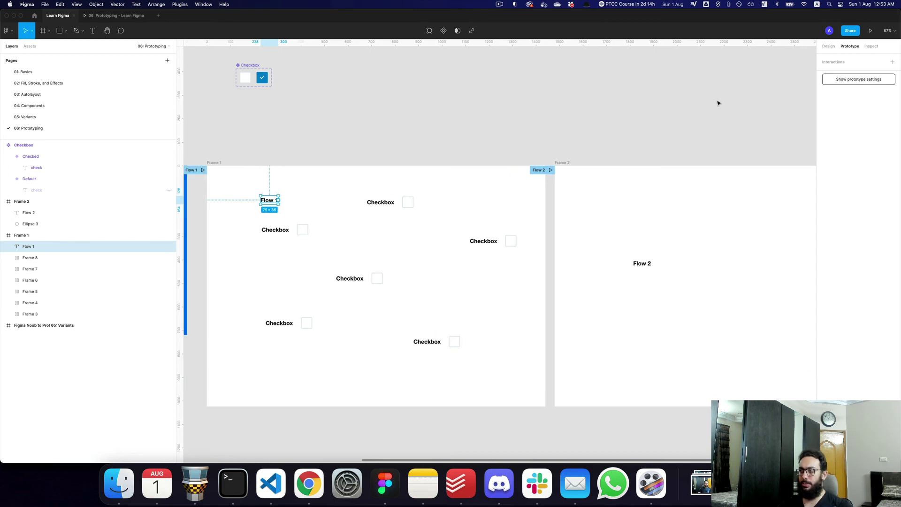
pyautogui.hscroll(1, 719, 102)
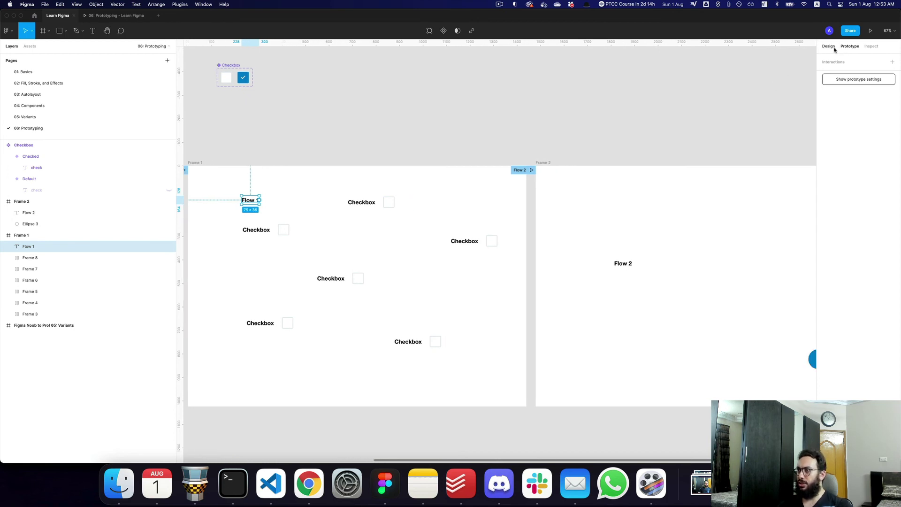
# Show the page's prototype settings and compare their background and flow entries with the running prototype preview
pyautogui.hscroll(-6, 275, 183)
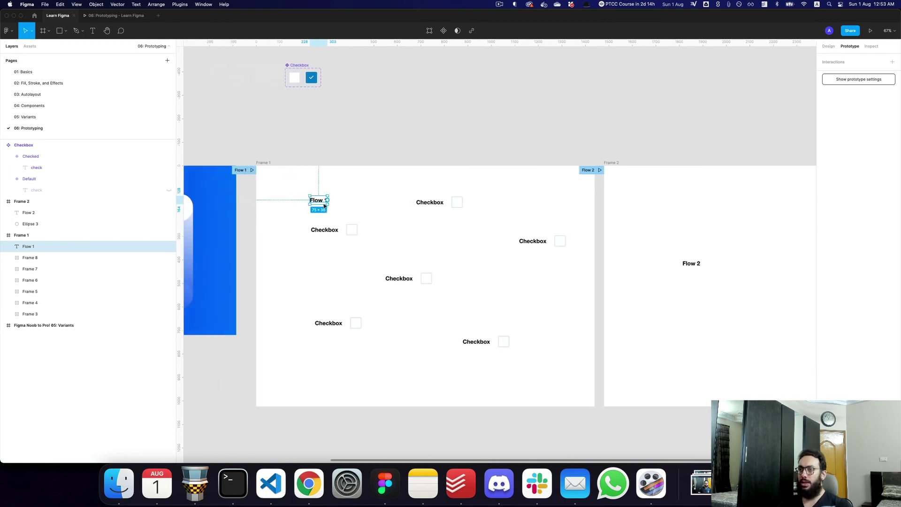
pyautogui.click(455, 205)
pyautogui.click(829, 111)
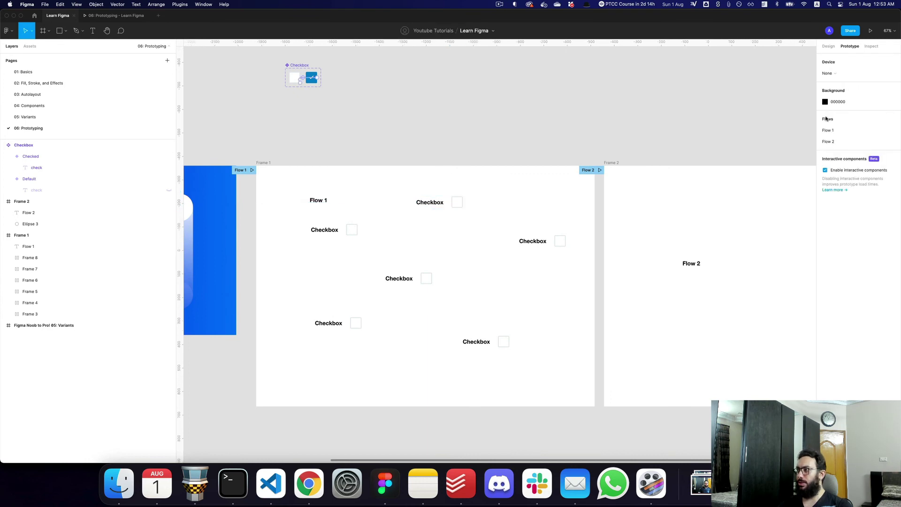
pyautogui.press('super+3')
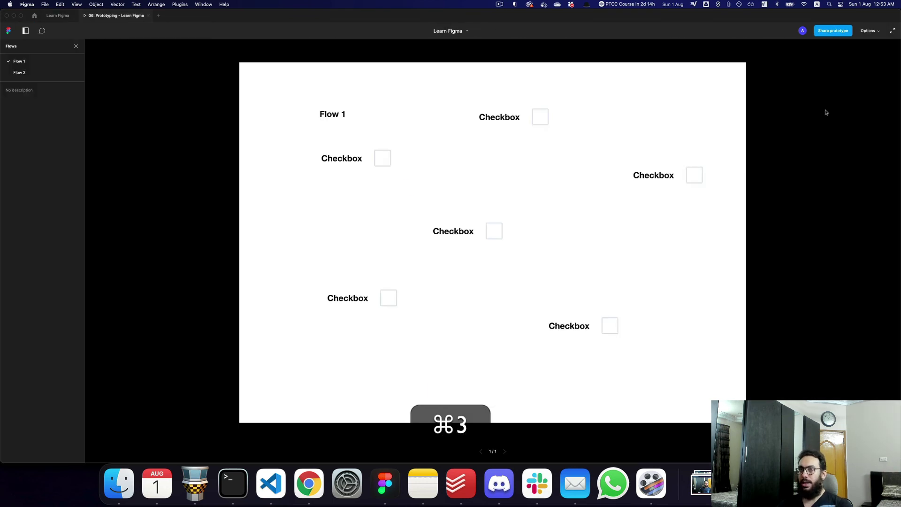
pyautogui.press('super+2')
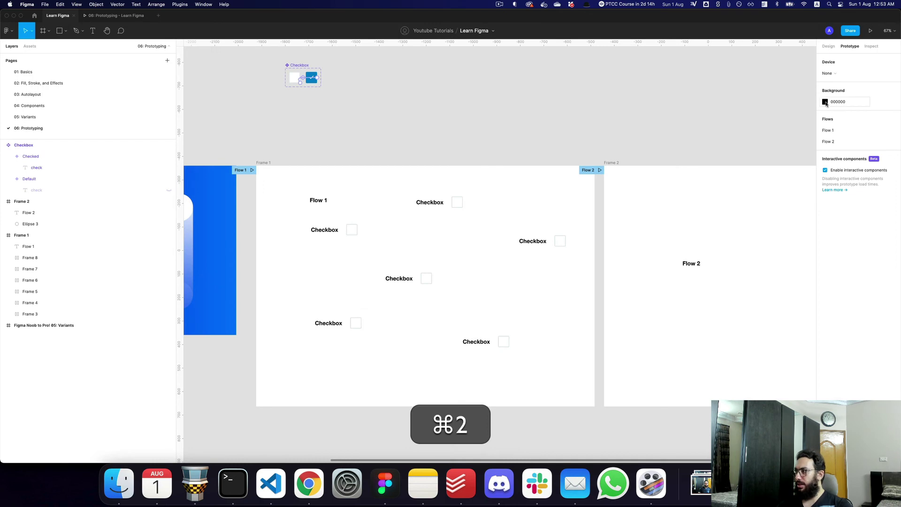
pyautogui.press('super+3')
pyautogui.press('super+2')
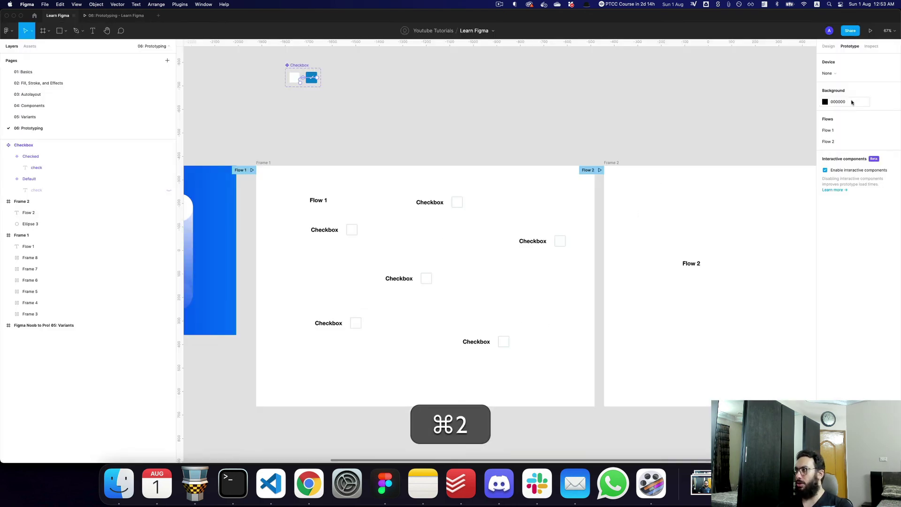
# Set the prototype background to light grey C7C3C3 and check it in the preview
pyautogui.click(826, 102)
pyautogui.moveTo(748, 128); pyautogui.dragTo(734, 131)
pyautogui.press('super+3')
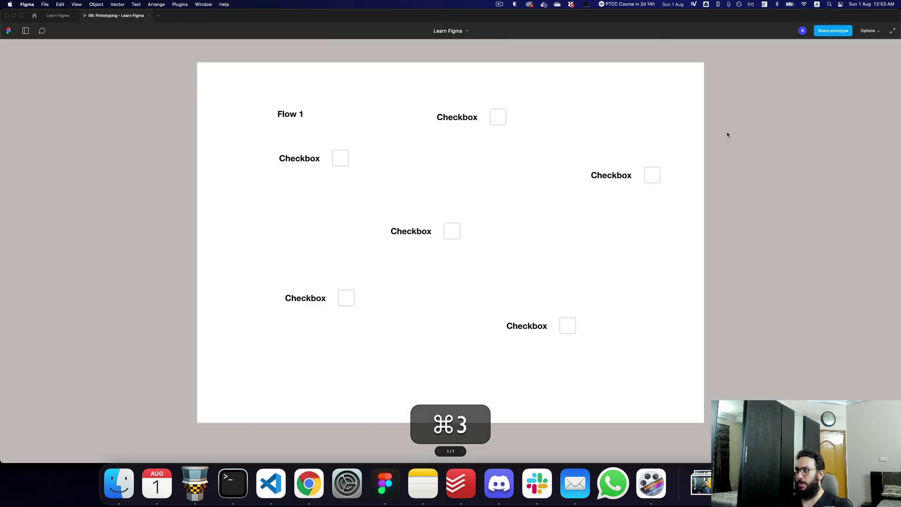
pyautogui.press('super+2')
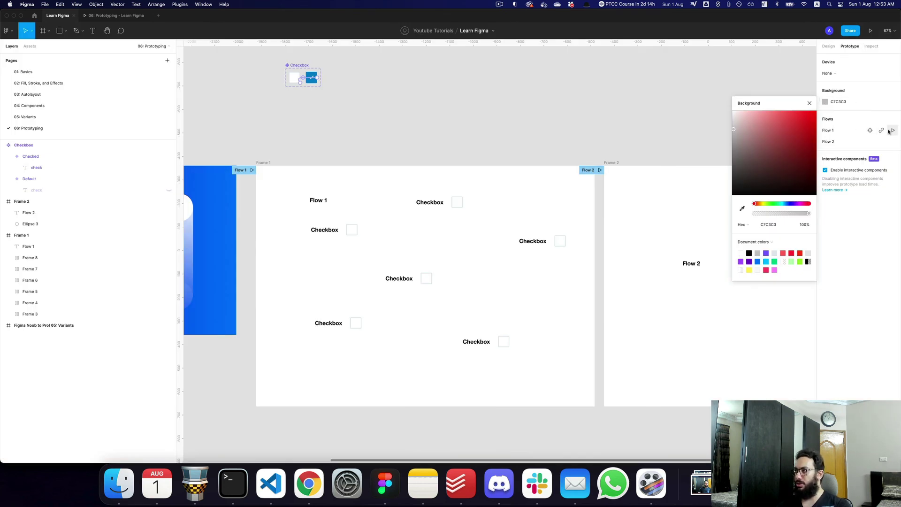
pyautogui.press('super+3')
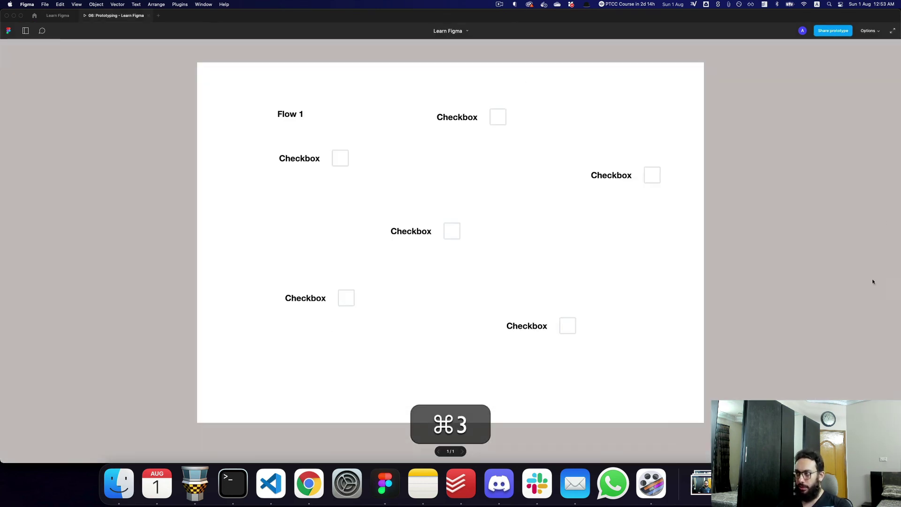
# Set the prototype background to dark grey 1F1F1F and check it in the preview
pyautogui.press('super+2')
pyautogui.press('super+3')
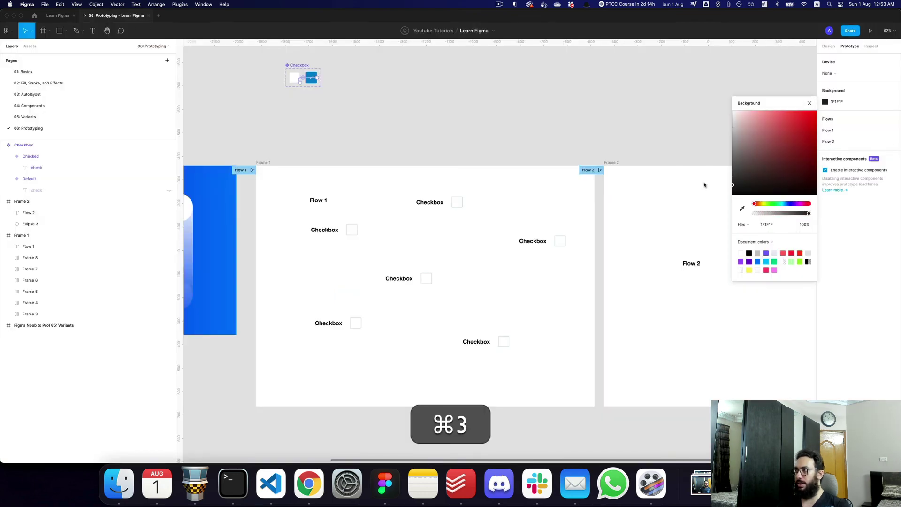
pyautogui.press('super+2')
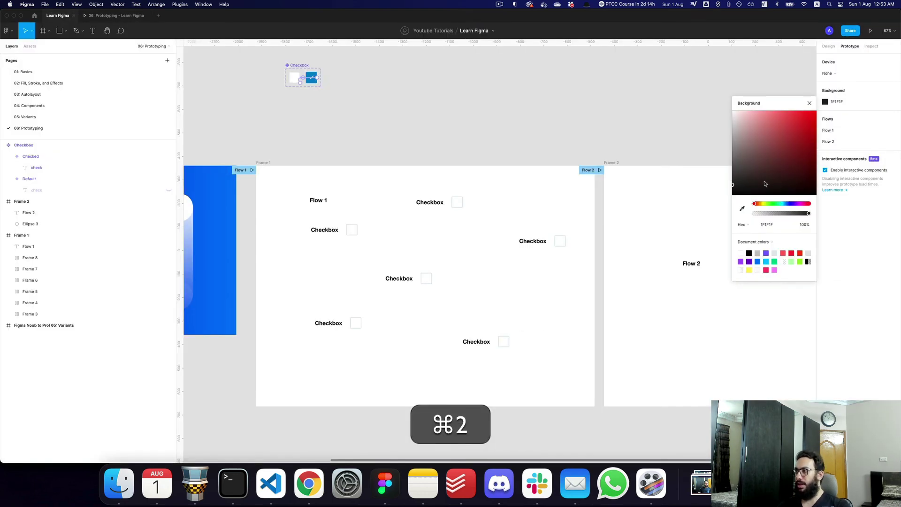
# Set the prototype device to iPhone 11, then pan around Flow 1 in the preview and tick its upper checkbox
pyautogui.click(842, 70)
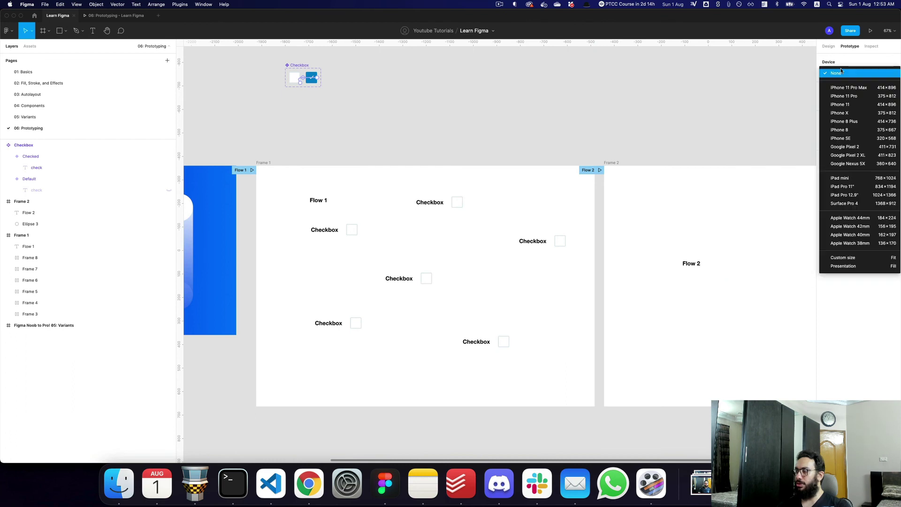
pyautogui.click(854, 106)
pyautogui.press('super+3')
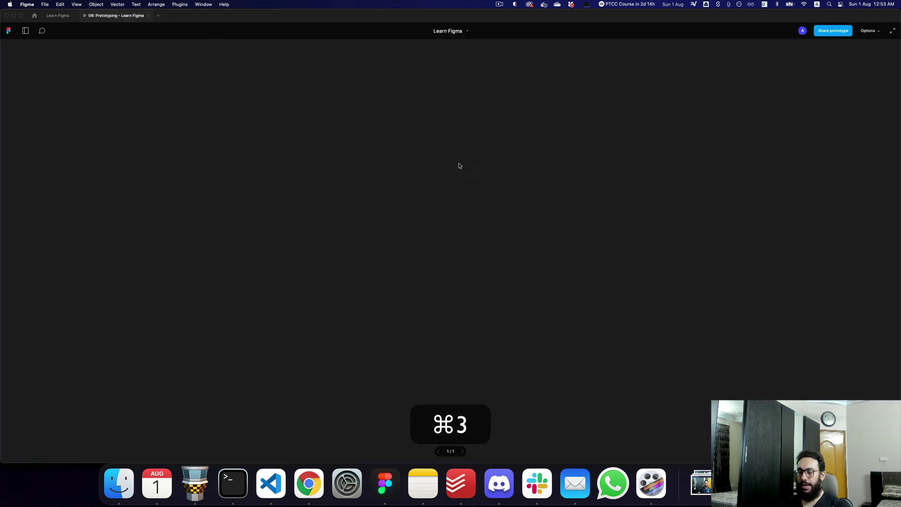
pyautogui.hscroll(1, 443, 239)
pyautogui.scroll(-1, 443, 238)
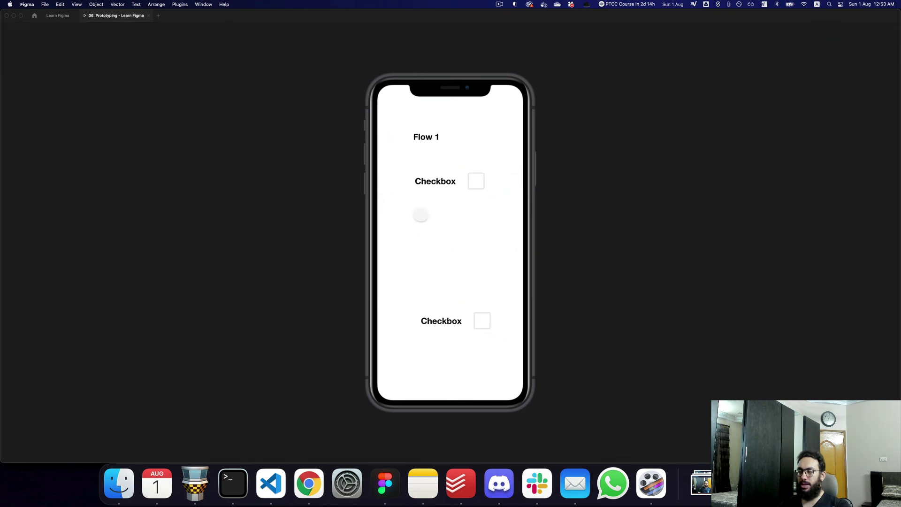
pyautogui.hscroll(-1, 440, 236)
pyautogui.click(474, 181)
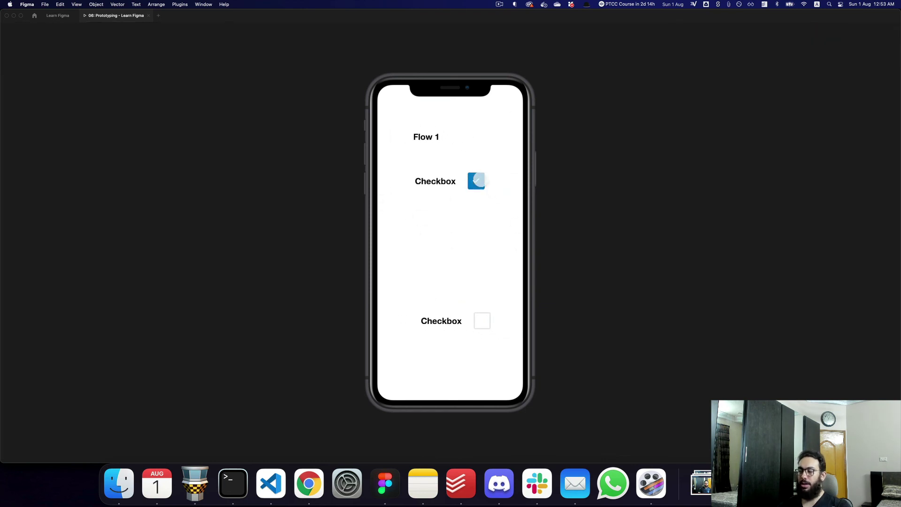
# Try the White model for the iPhone 11 device in the preview, then set the model back to Black
pyautogui.press('super+2')
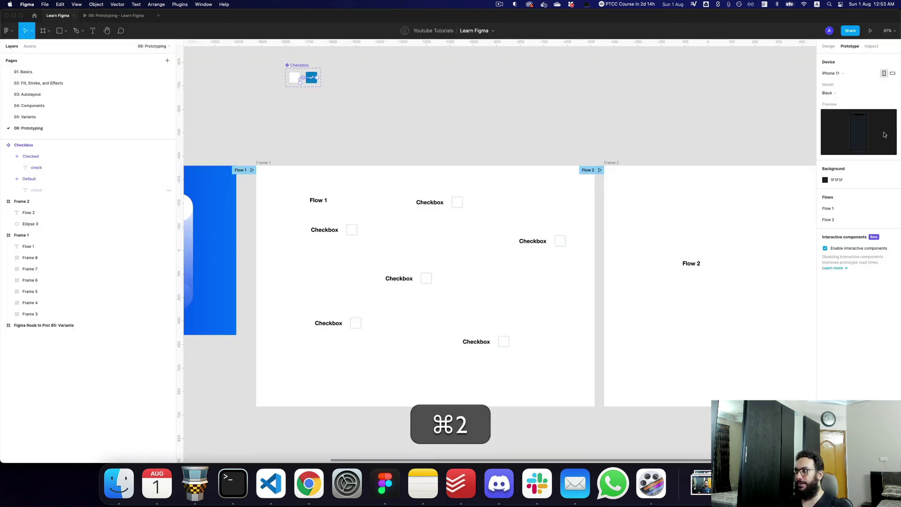
pyautogui.click(851, 95)
pyautogui.click(840, 102)
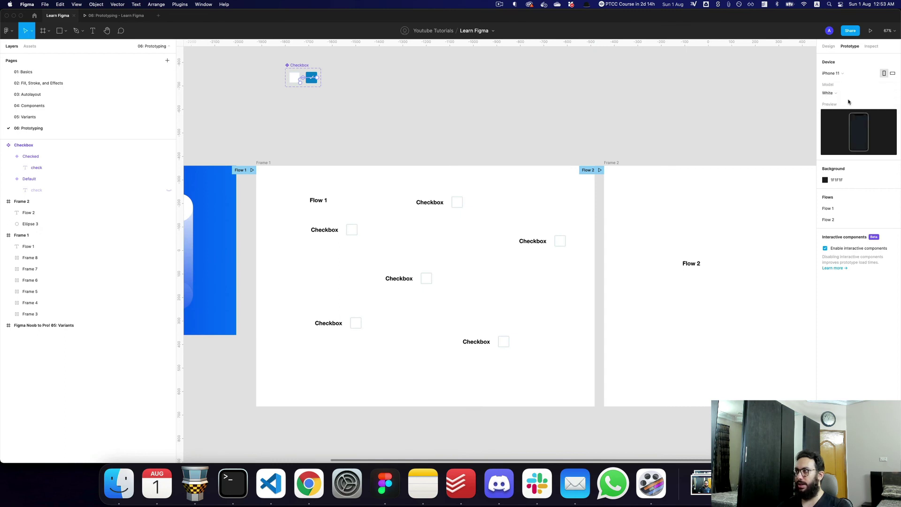
pyautogui.press('super+3')
pyautogui.press('super+2')
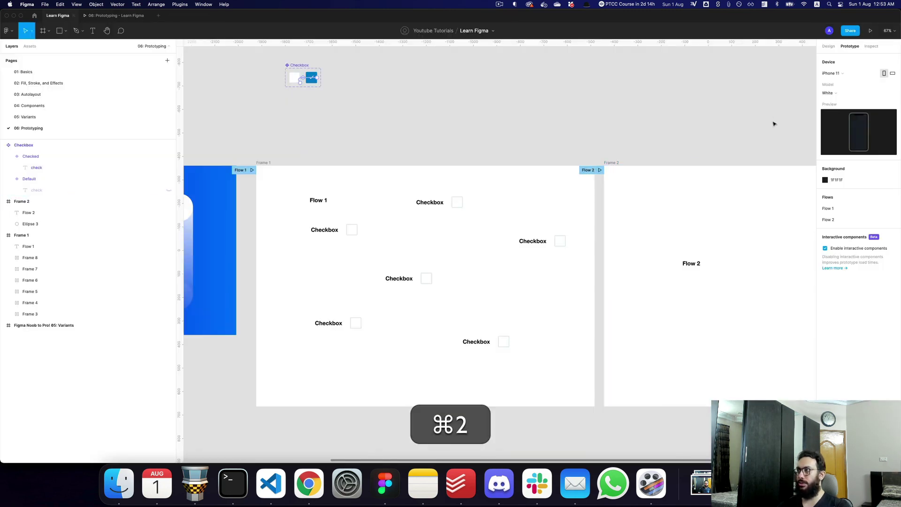
pyautogui.click(834, 92)
pyautogui.click(837, 84)
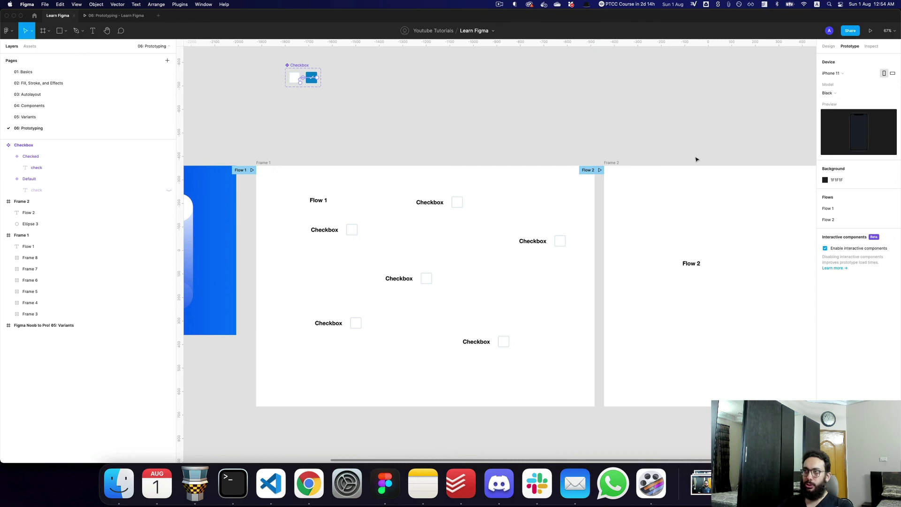